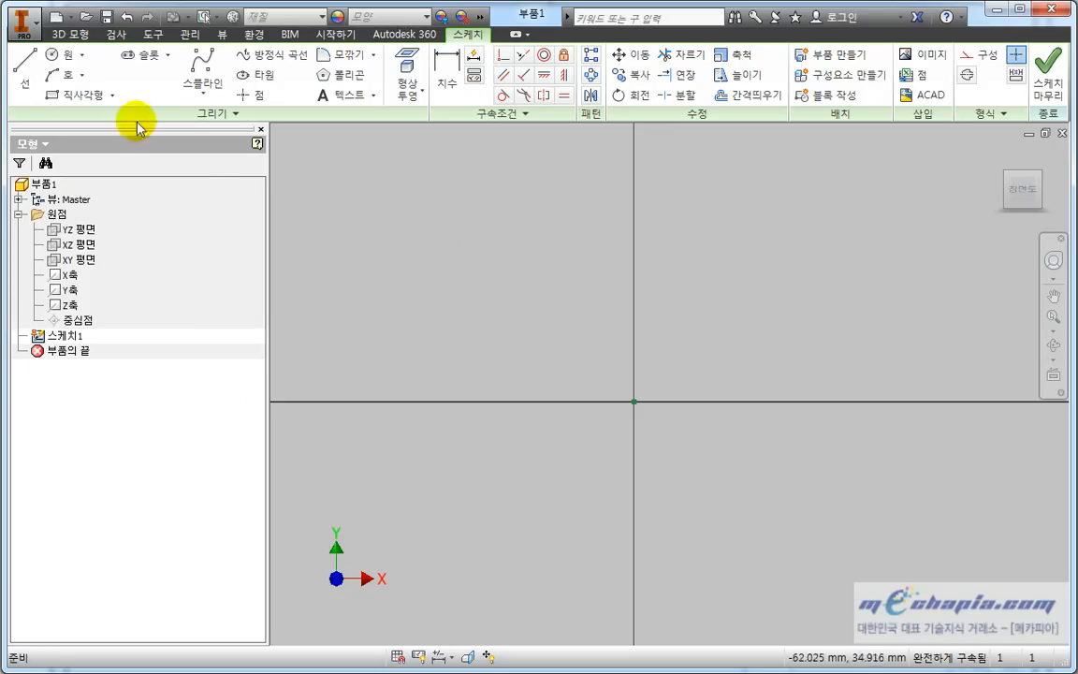
Sketch a horizontal line 53 mm long above the origin, crossing the vertical axis.
left_click(25, 73)
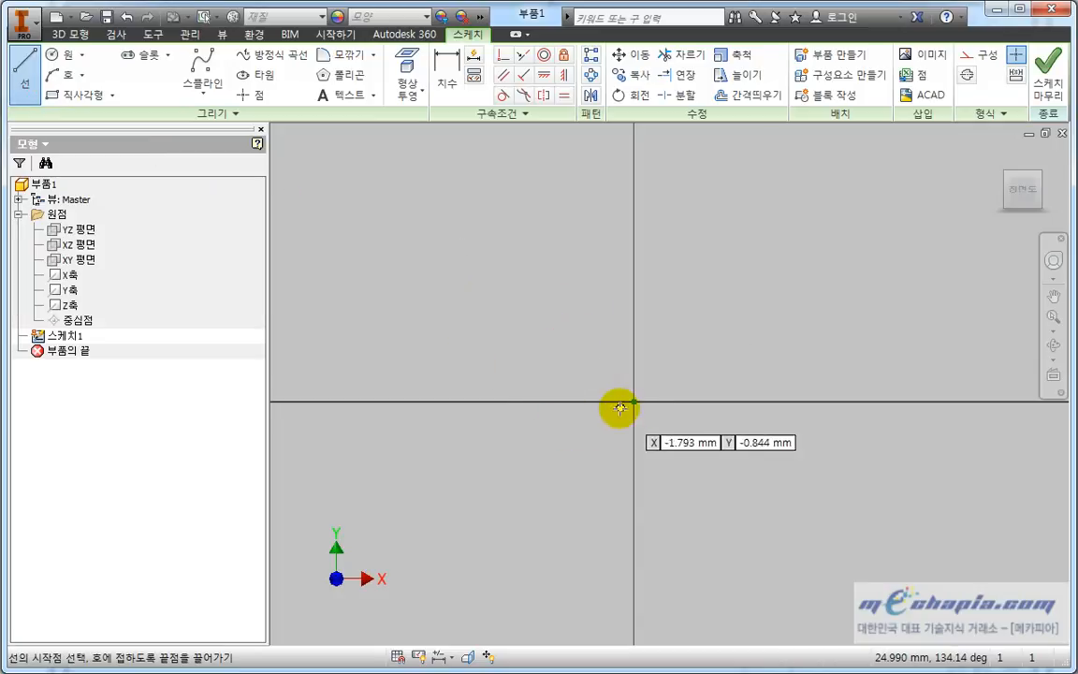
left_click(456, 346)
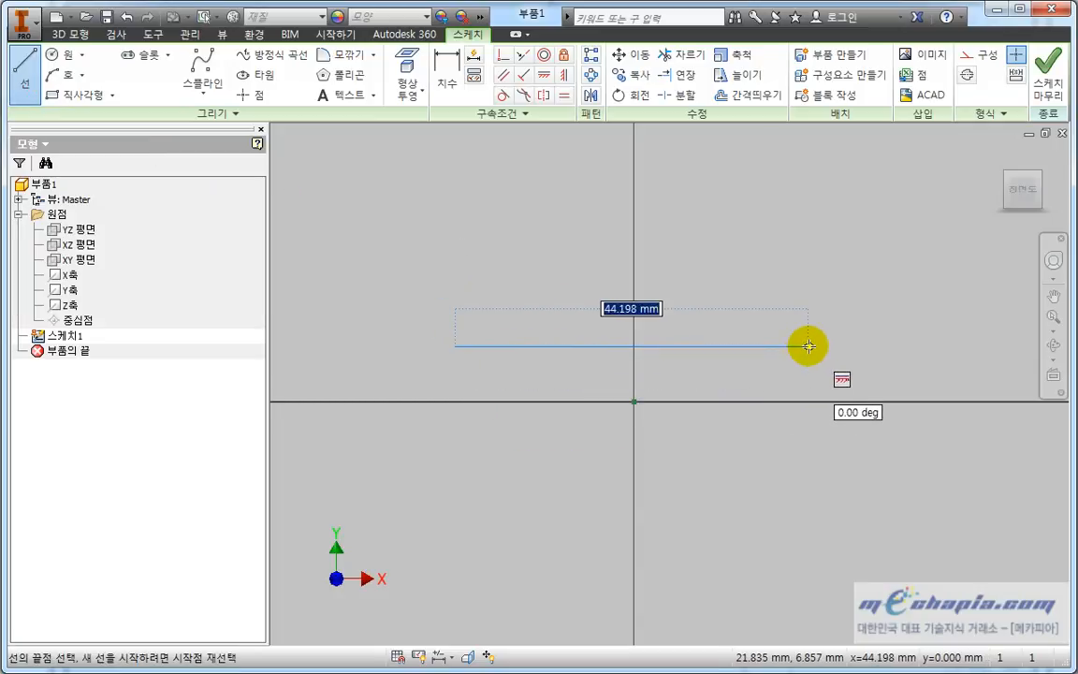
type("53")
key("Return")
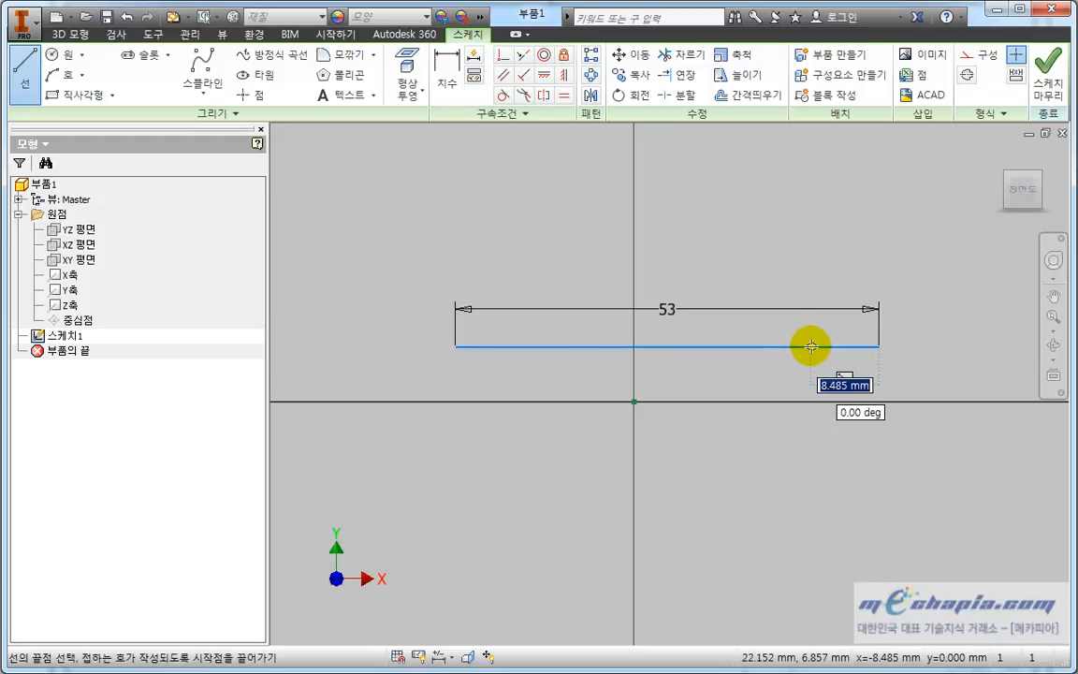
key("Escape")
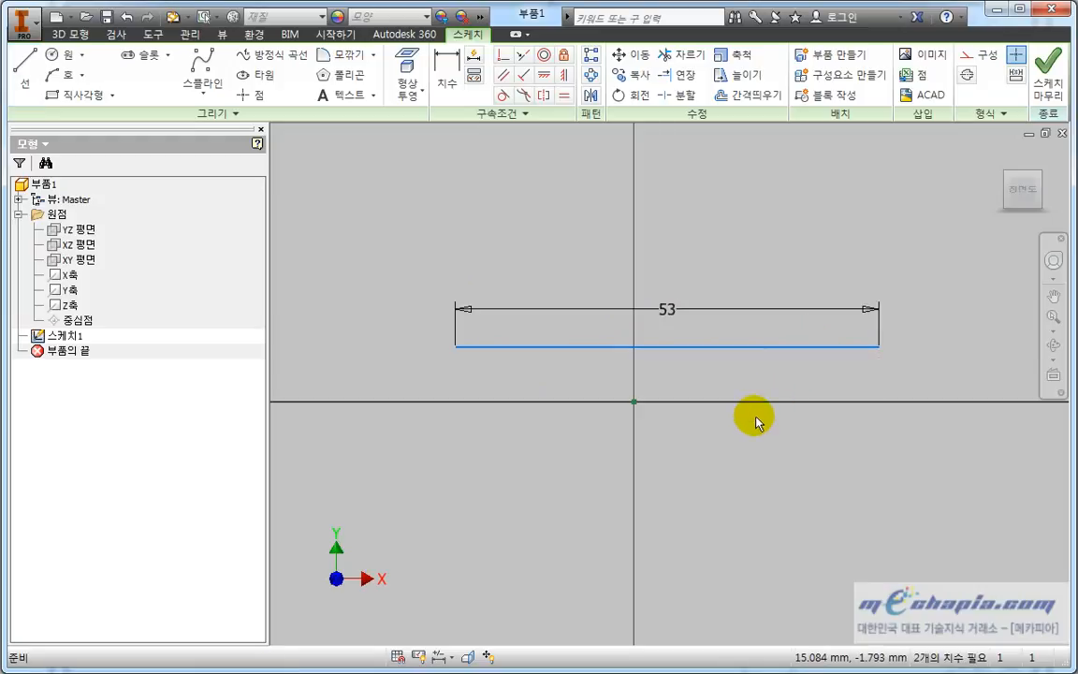
Convert the 53 mm line to a centerline and move it slightly left and down, closer to the horizontal axis.
left_click(706, 348)
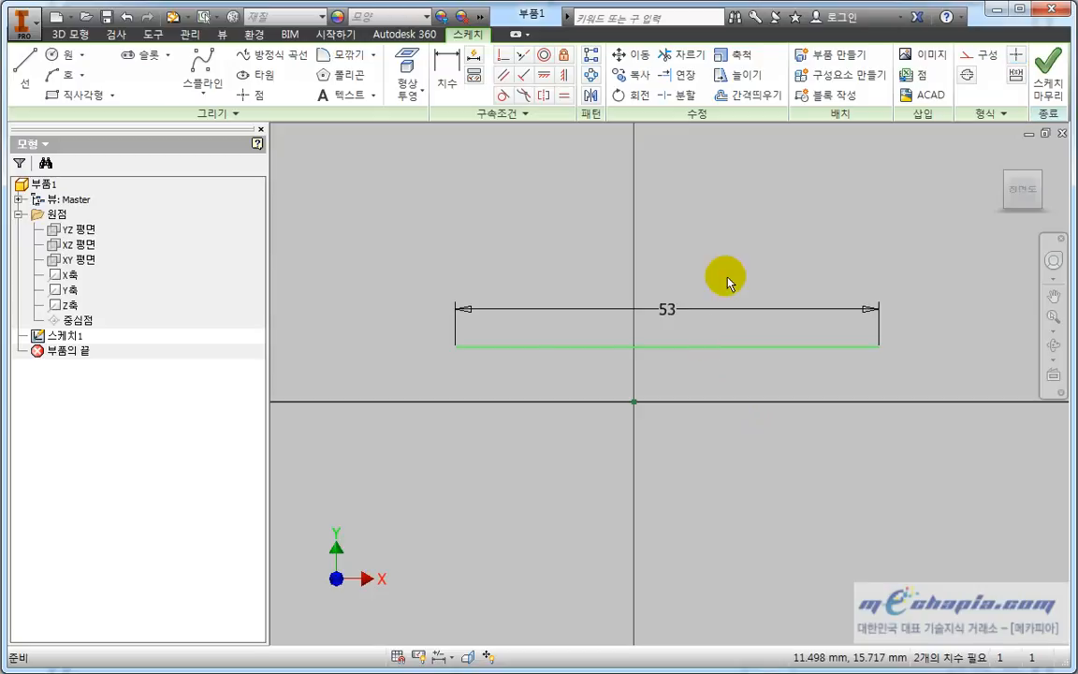
left_click(727, 280)
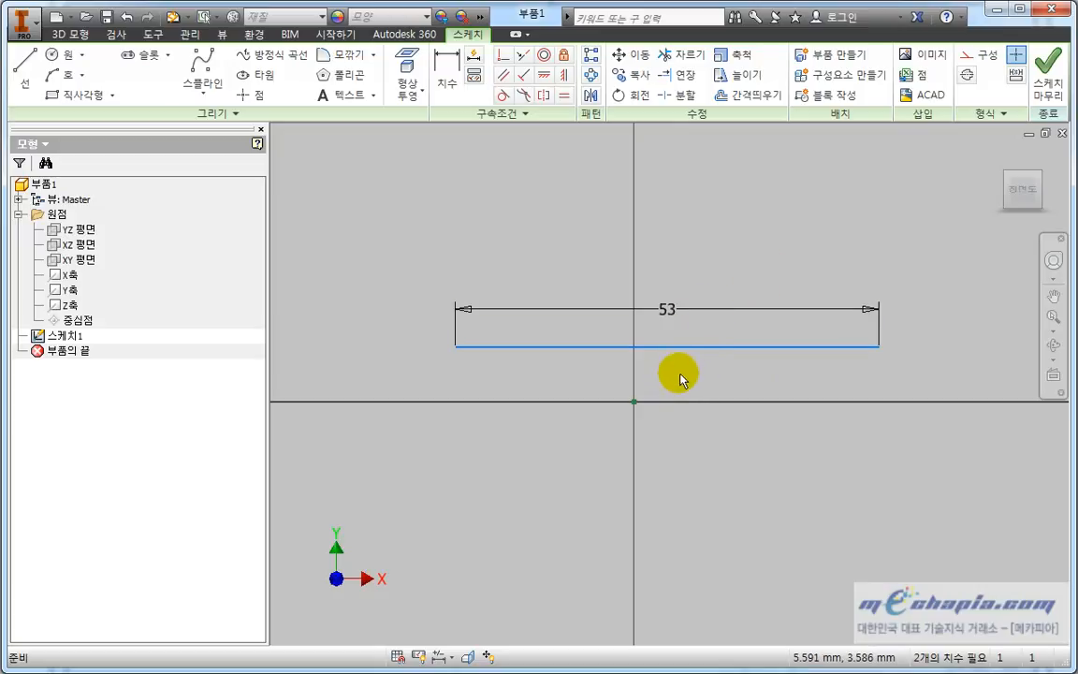
left_click(700, 355)
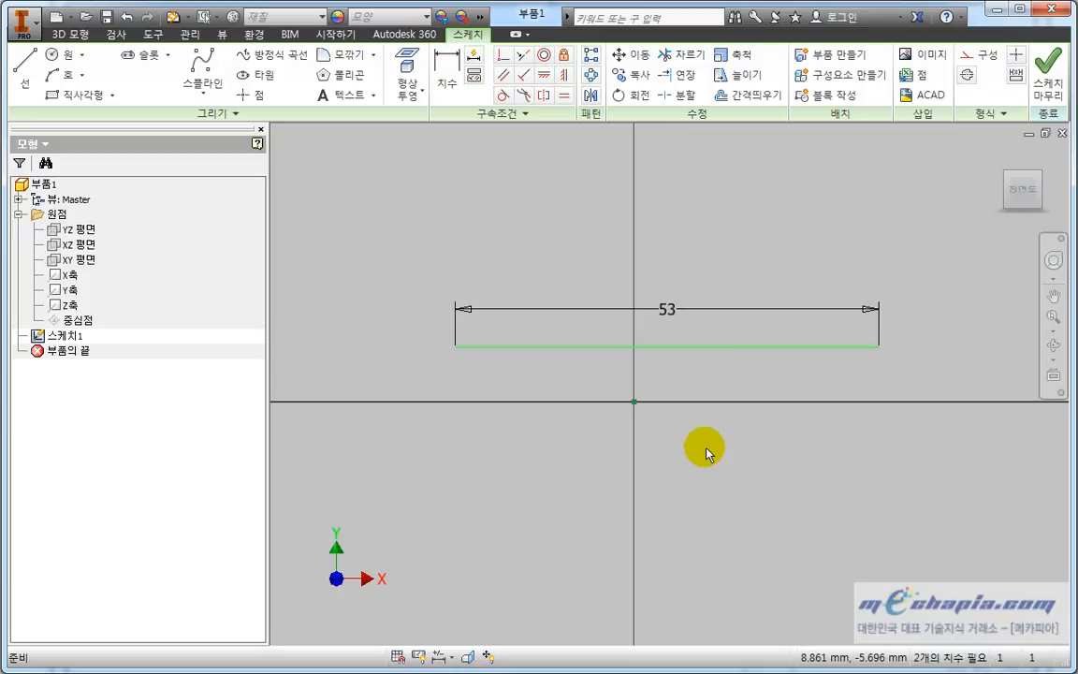
left_click(974, 82)
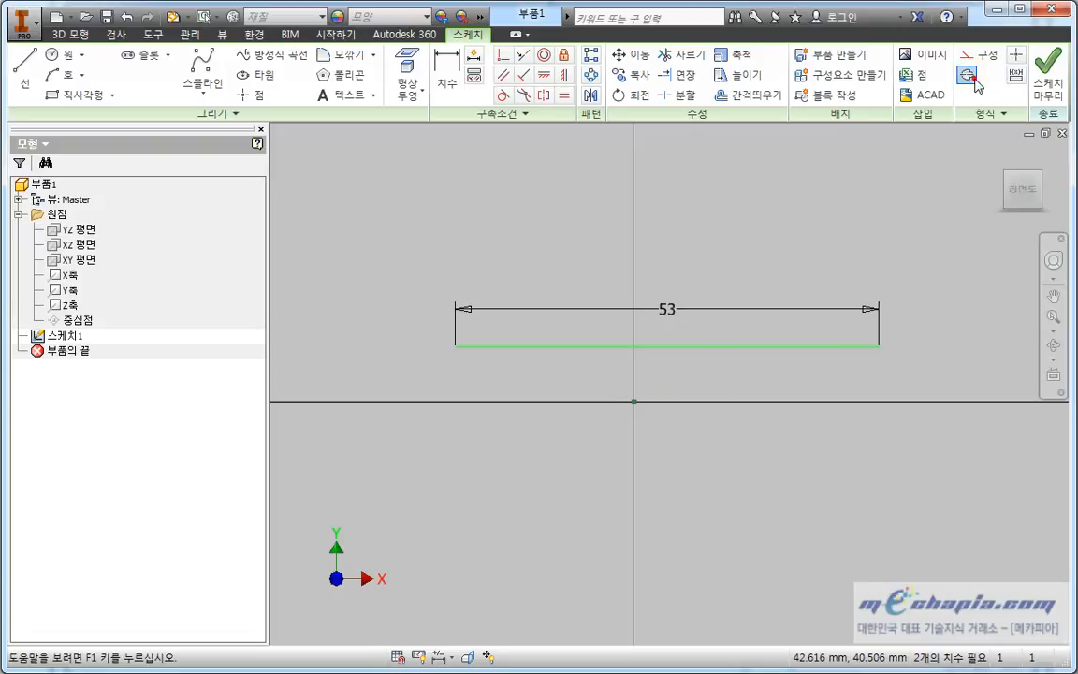
left_click(755, 232)
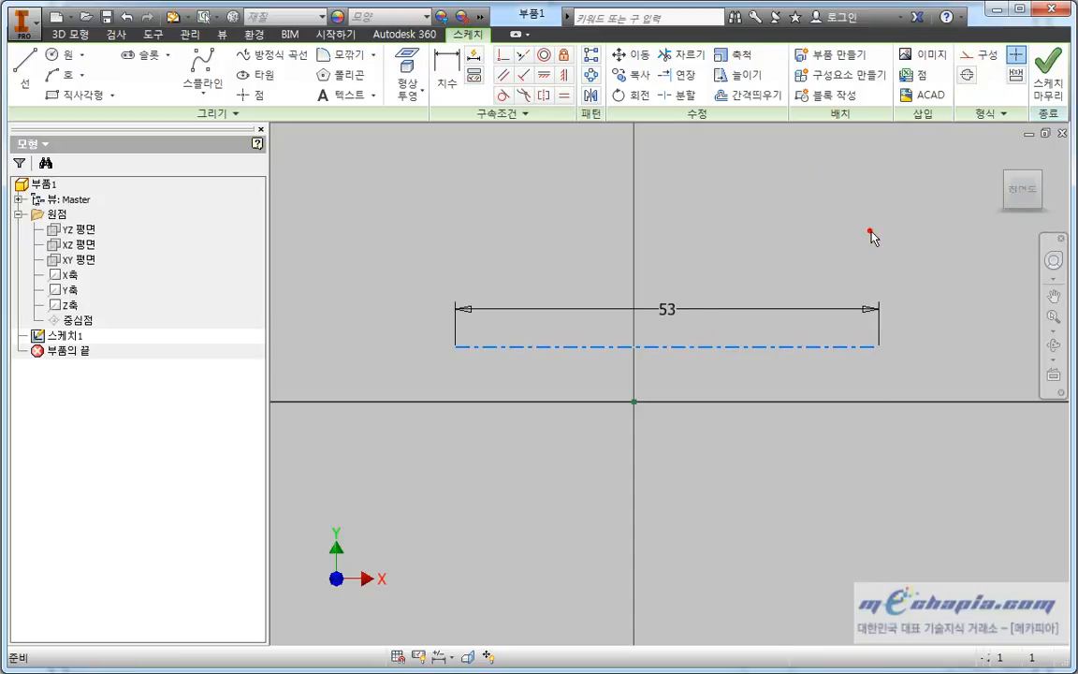
left_click_drag(454, 348, 392, 363)
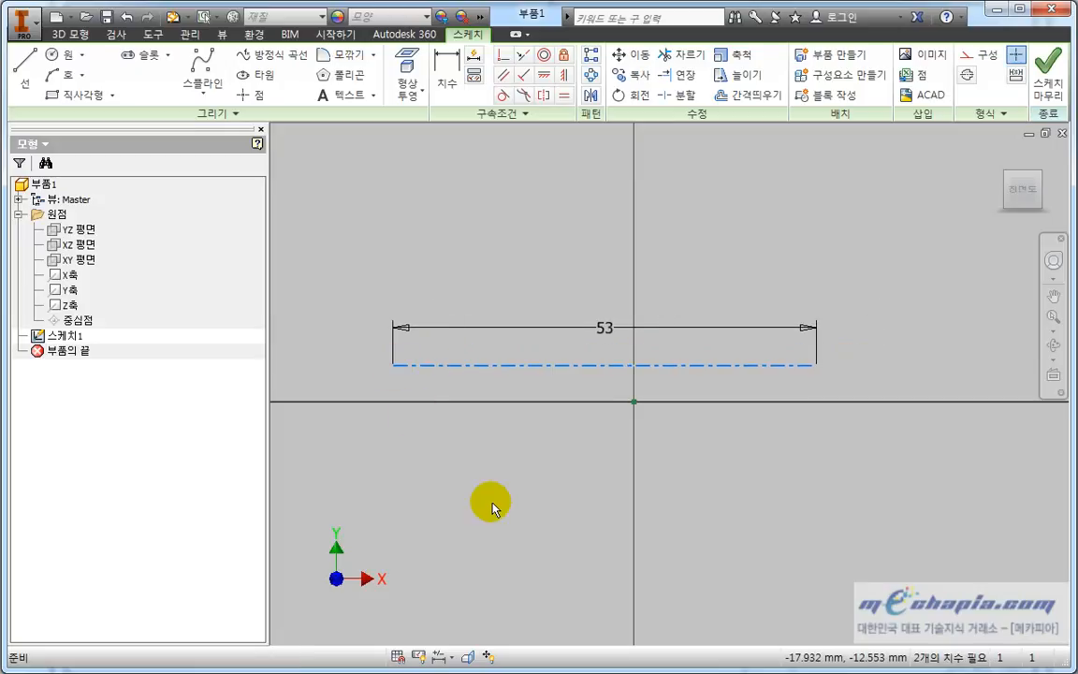
Sketch a short horizontal line well above the 53 mm centerline, crossing the vertical axis.
left_click(24, 67)
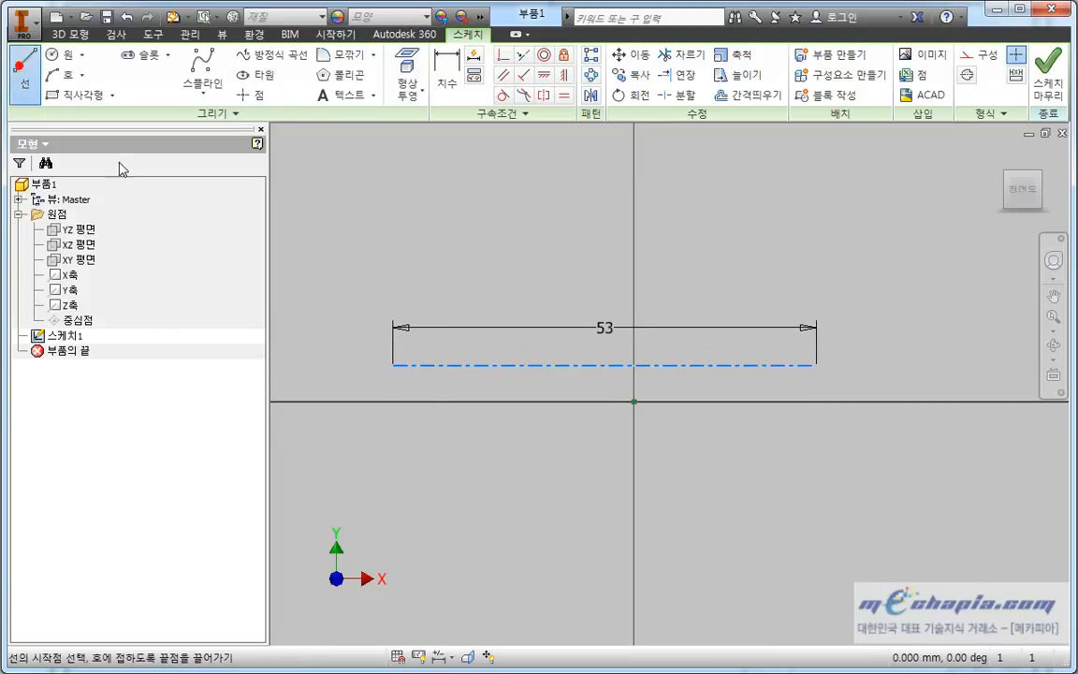
left_click(558, 200)
left_click(686, 200)
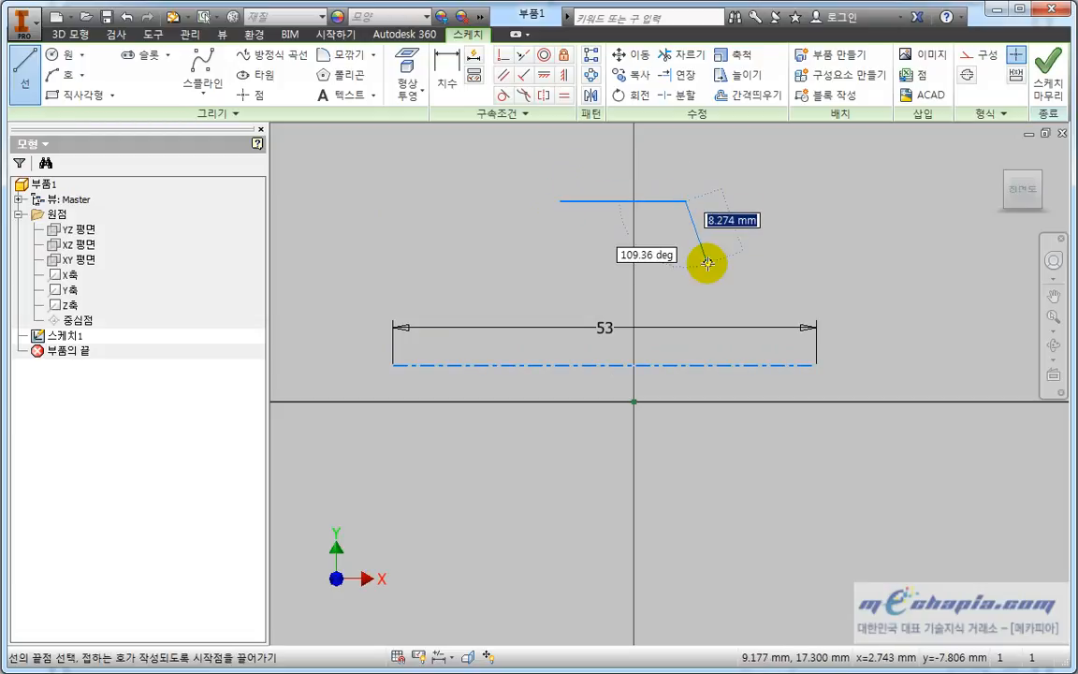
key("Escape")
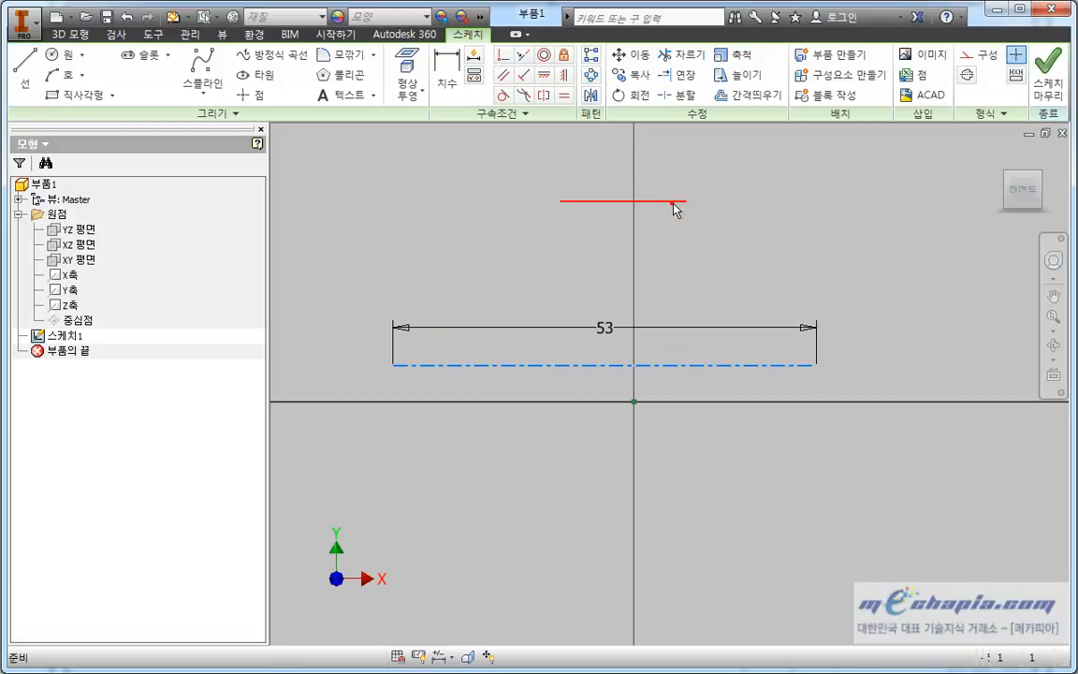
Convert the short upper line to a centerline and clear the selection.
left_click(768, 247)
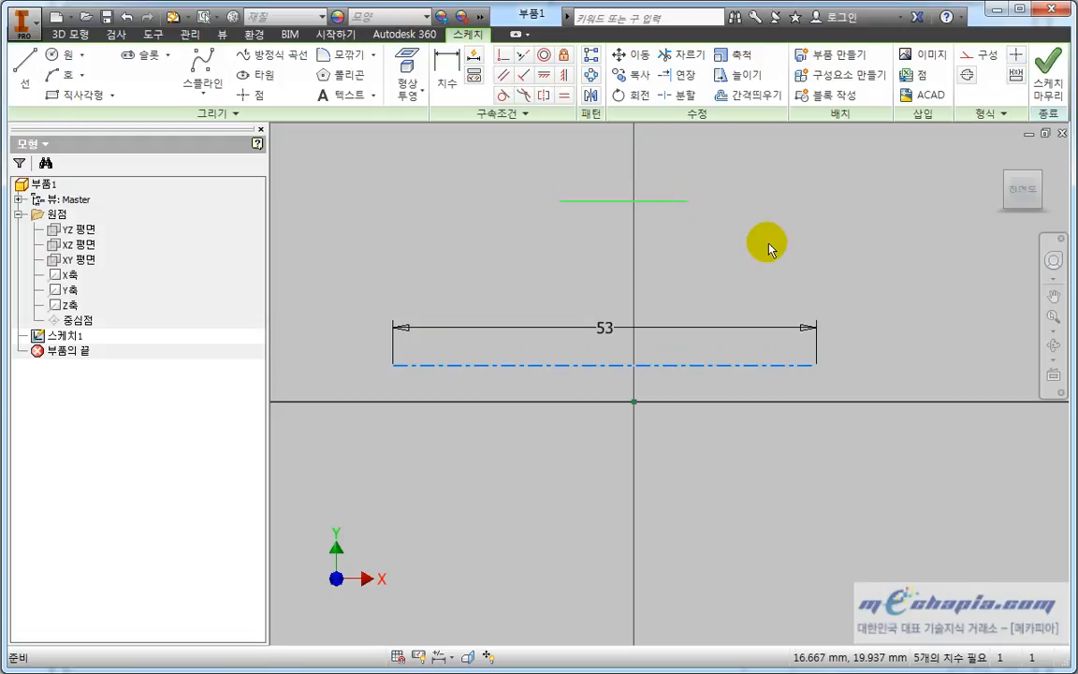
left_click(964, 74)
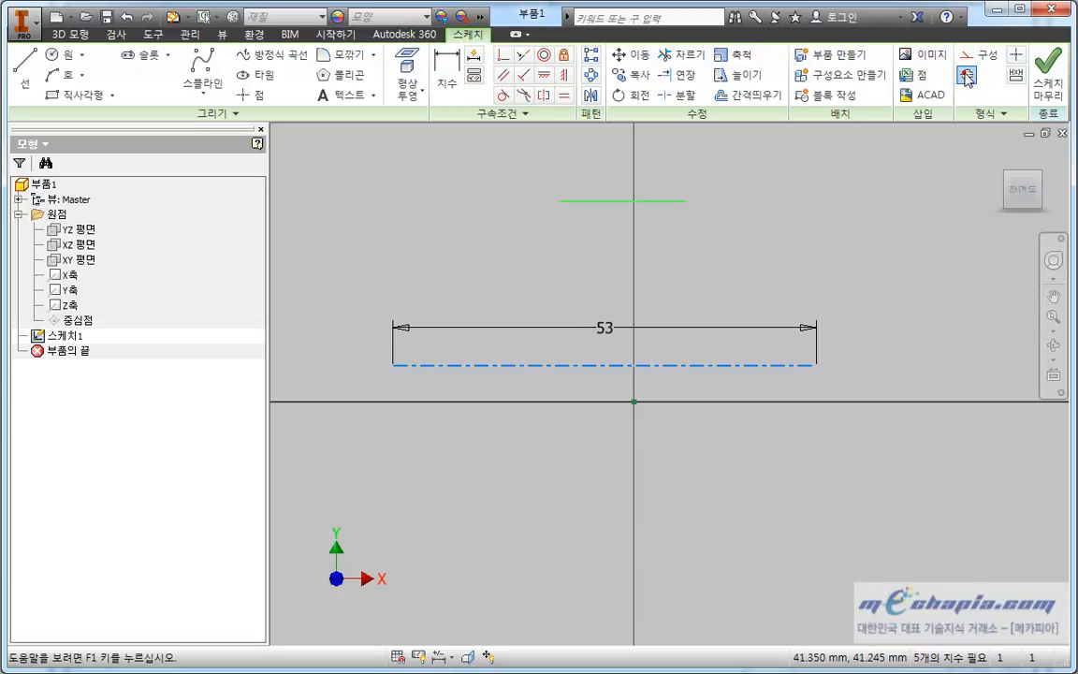
left_click(833, 212)
left_click(657, 200)
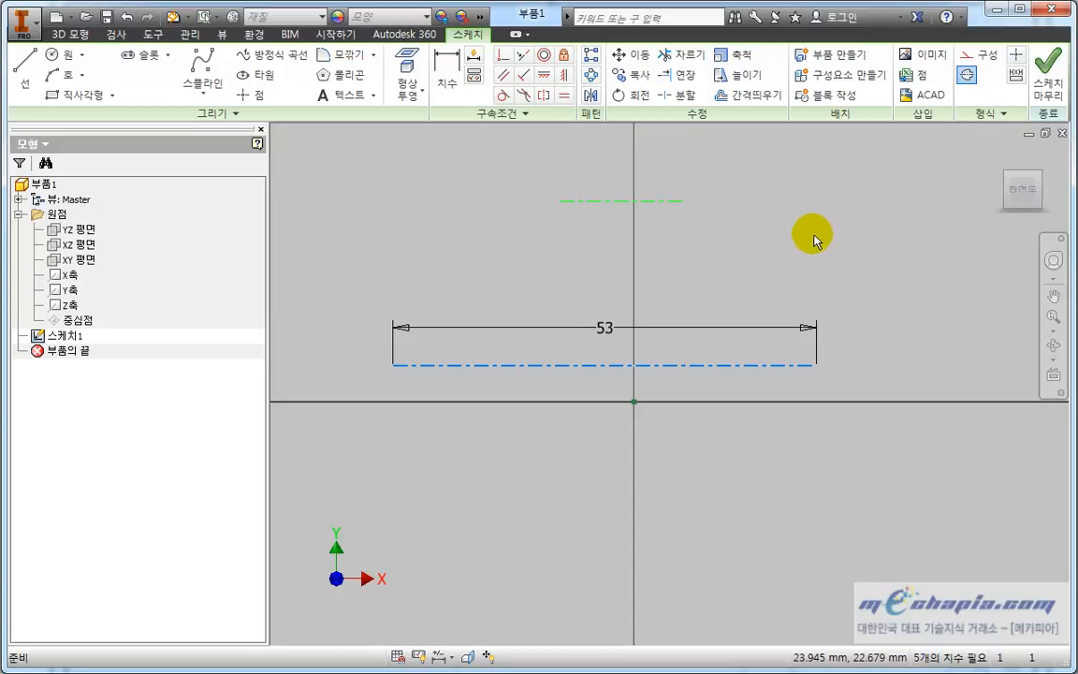
left_click(756, 222)
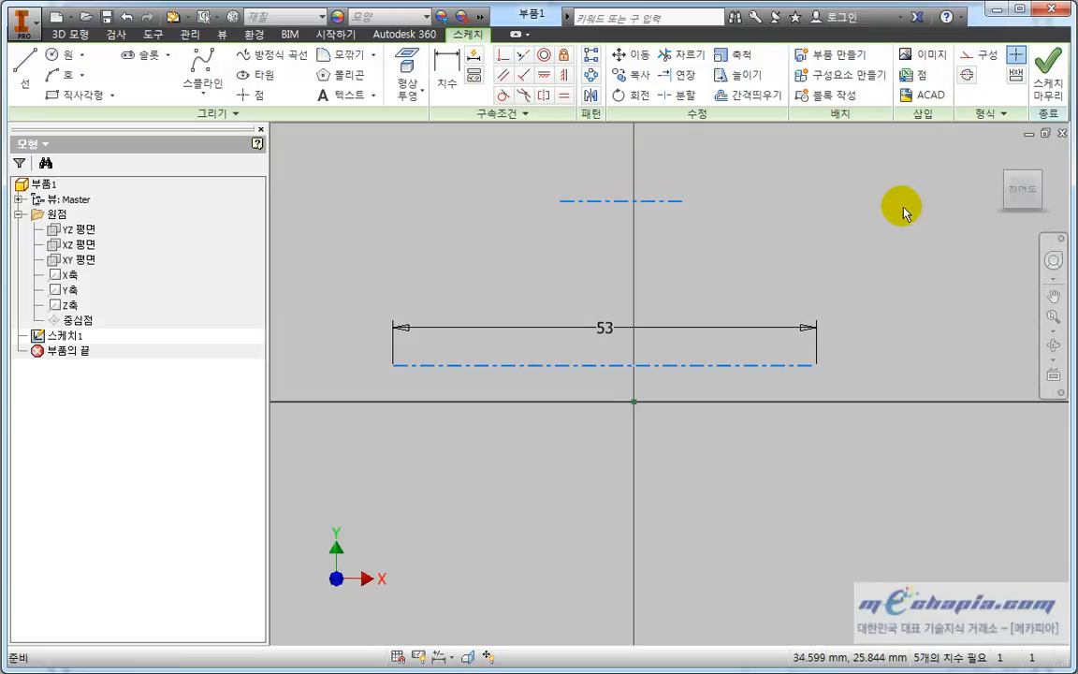
Move the short upper centerline down toward the 53 mm dimension, then delete it.
left_click(666, 202)
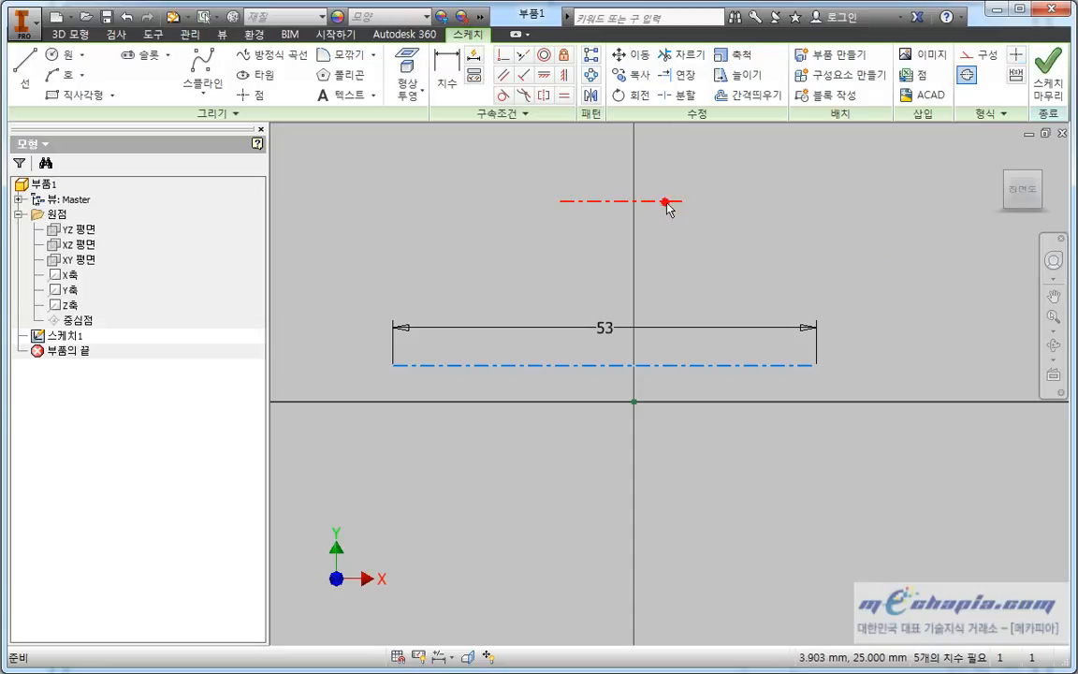
left_click_drag(681, 201, 690, 257)
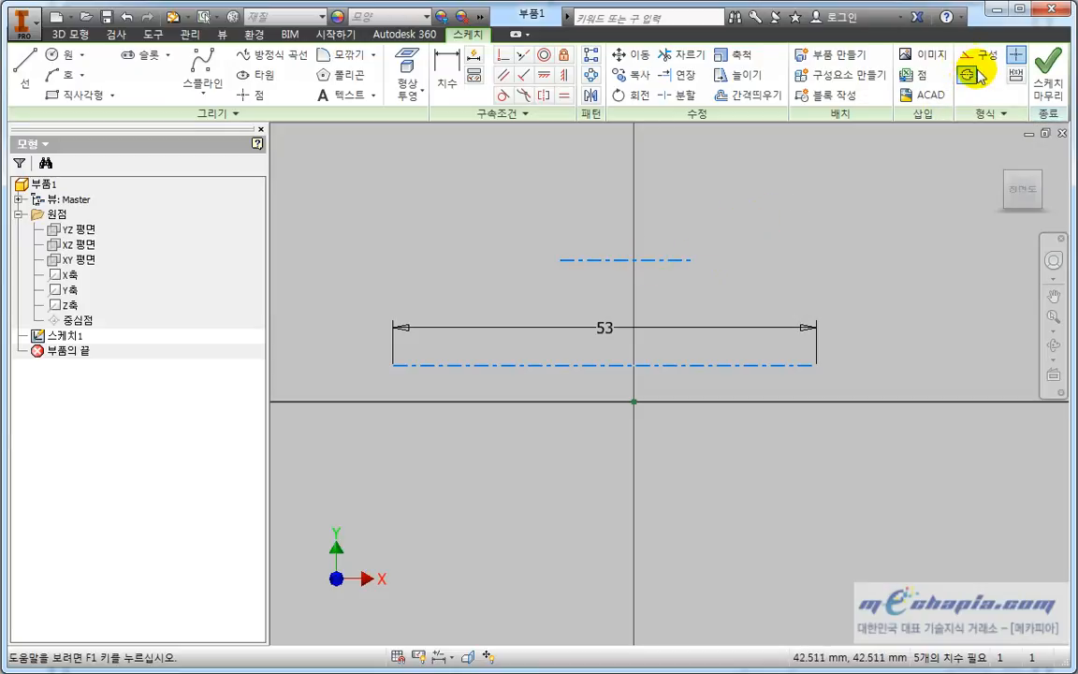
left_click(654, 267)
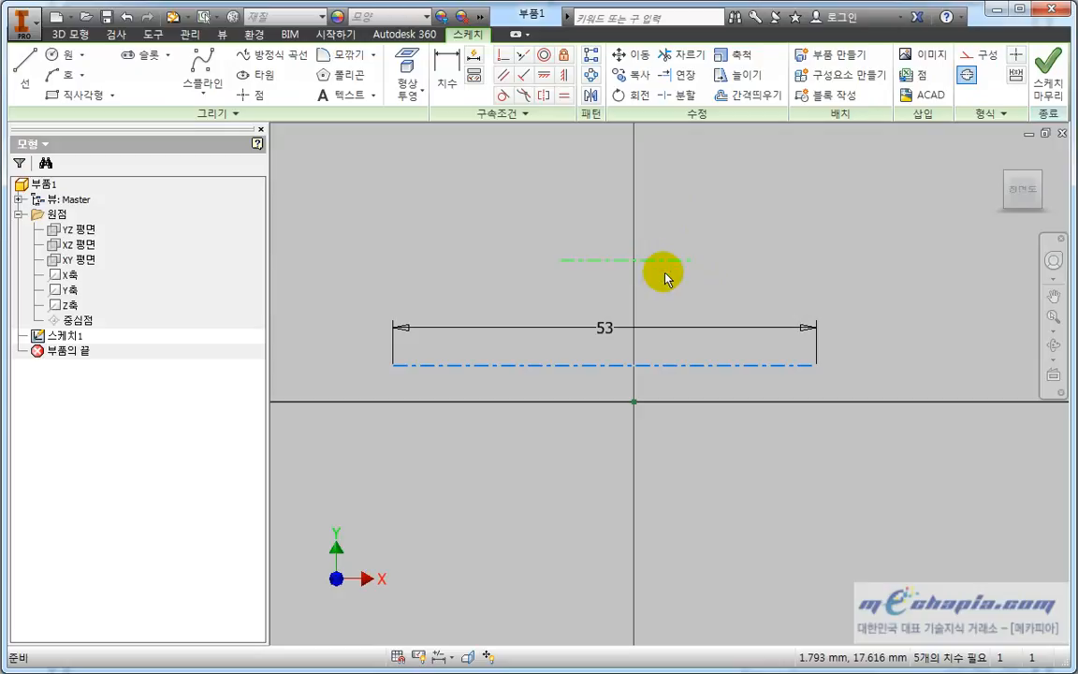
left_click(830, 257)
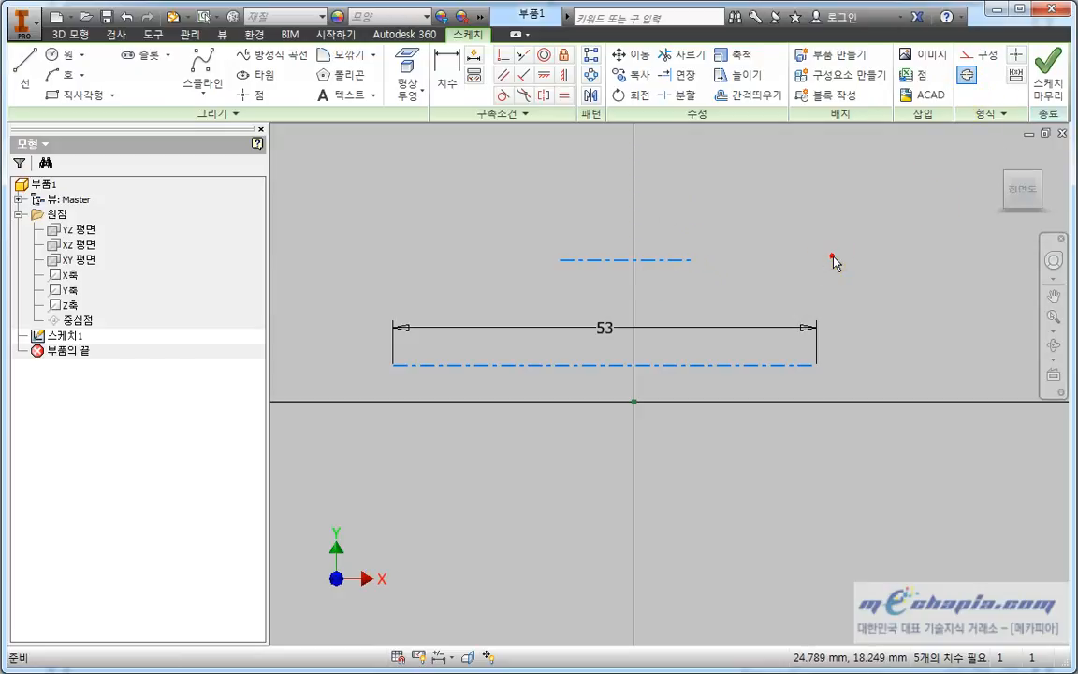
left_click(709, 254)
key("Delete")
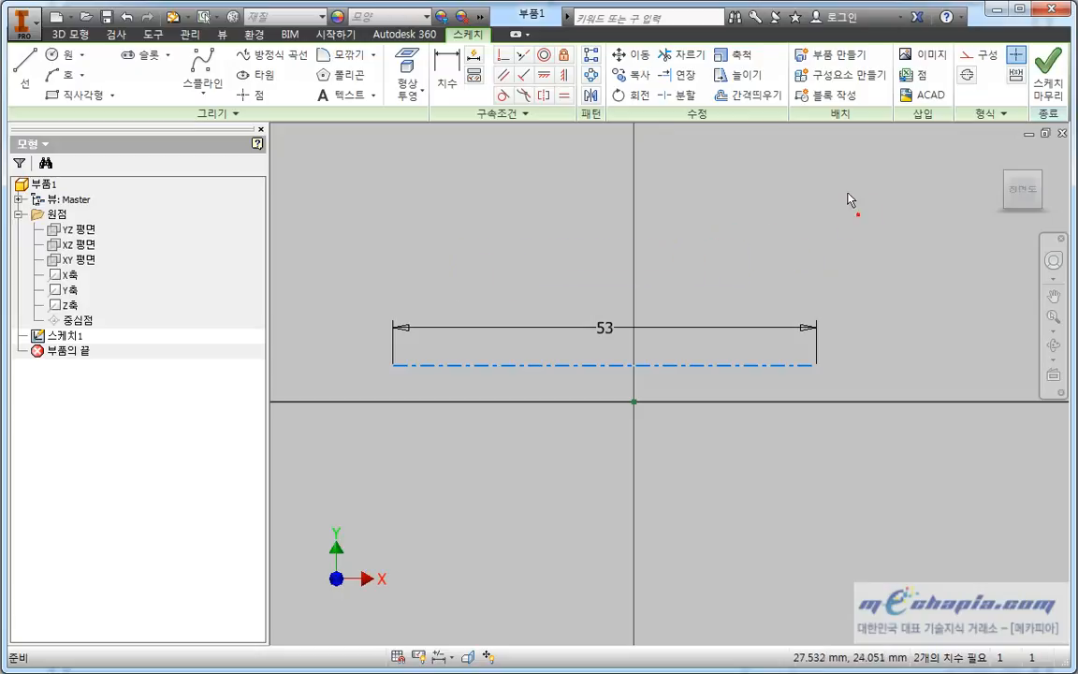
Draw a trial horizontal line above the 53 mm centerline and delete it again.
left_click(26, 70)
left_click(522, 246)
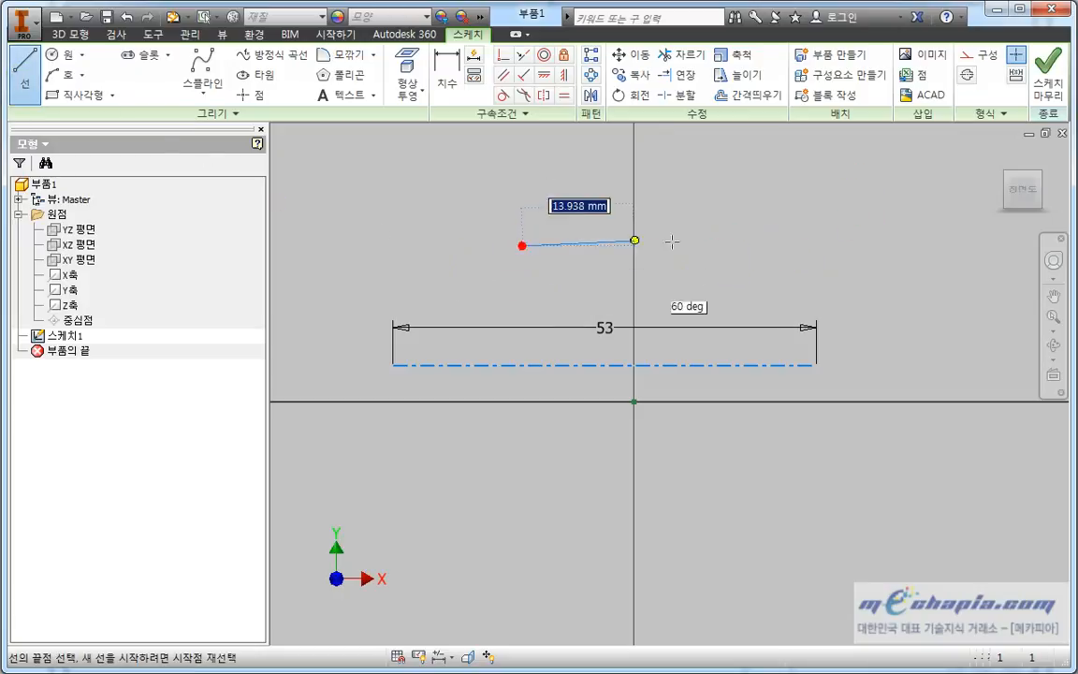
left_click(725, 244)
key("Escape")
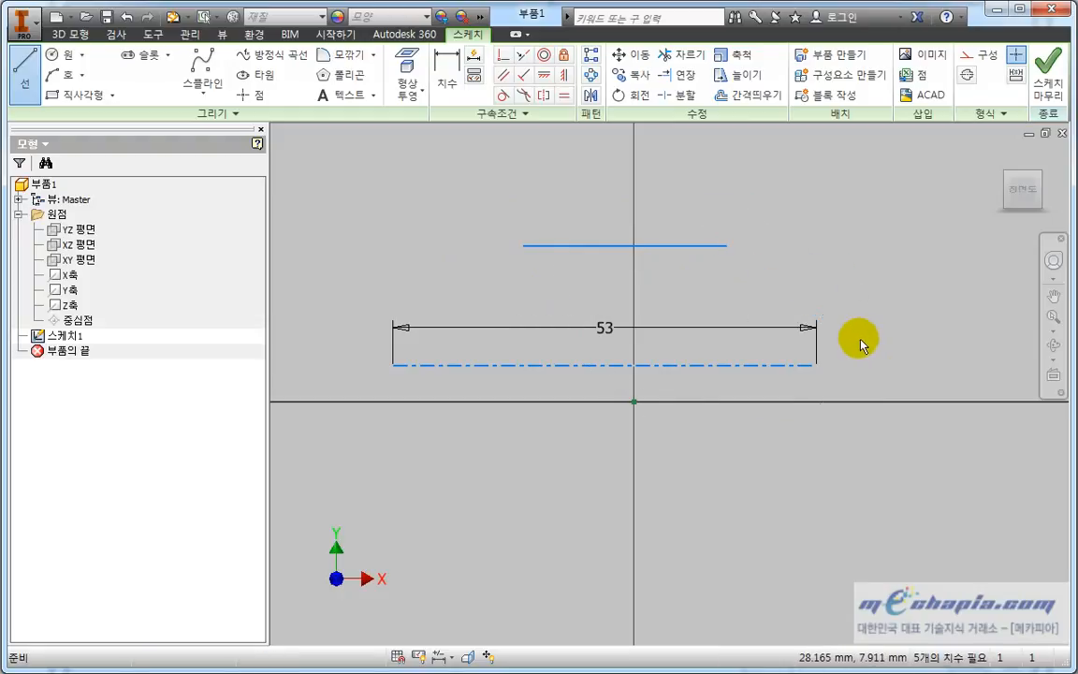
left_click(698, 249)
key("Delete")
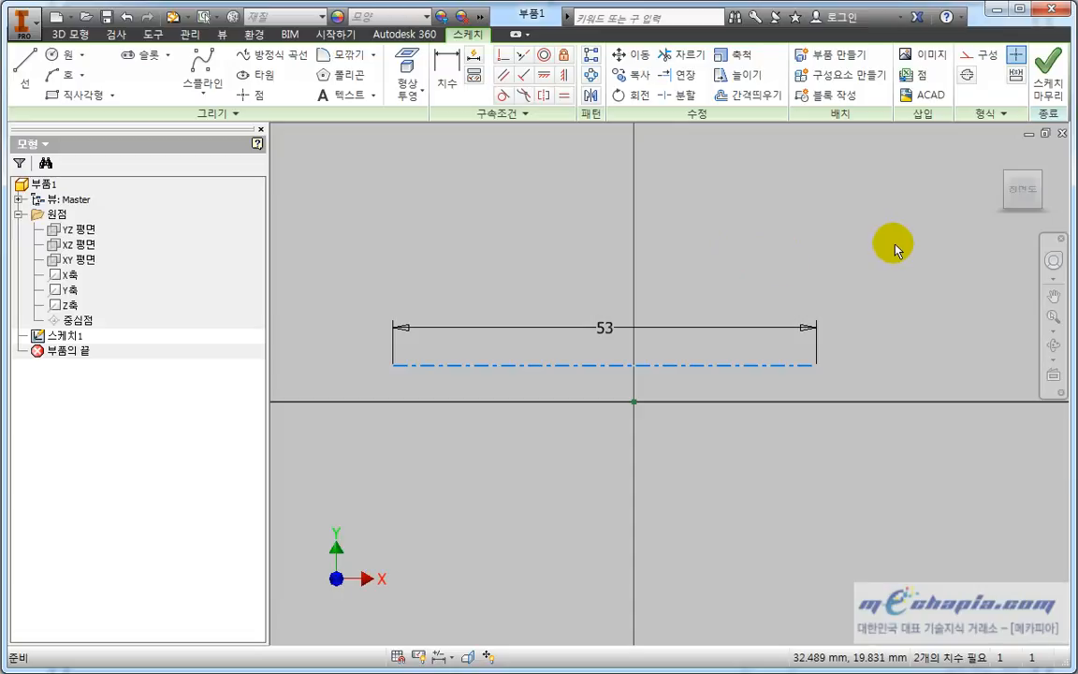
Turn on the Centerline format for new geometry and draw a horizontal centerline about 43 mm long above the 53 mm one.
left_click(965, 79)
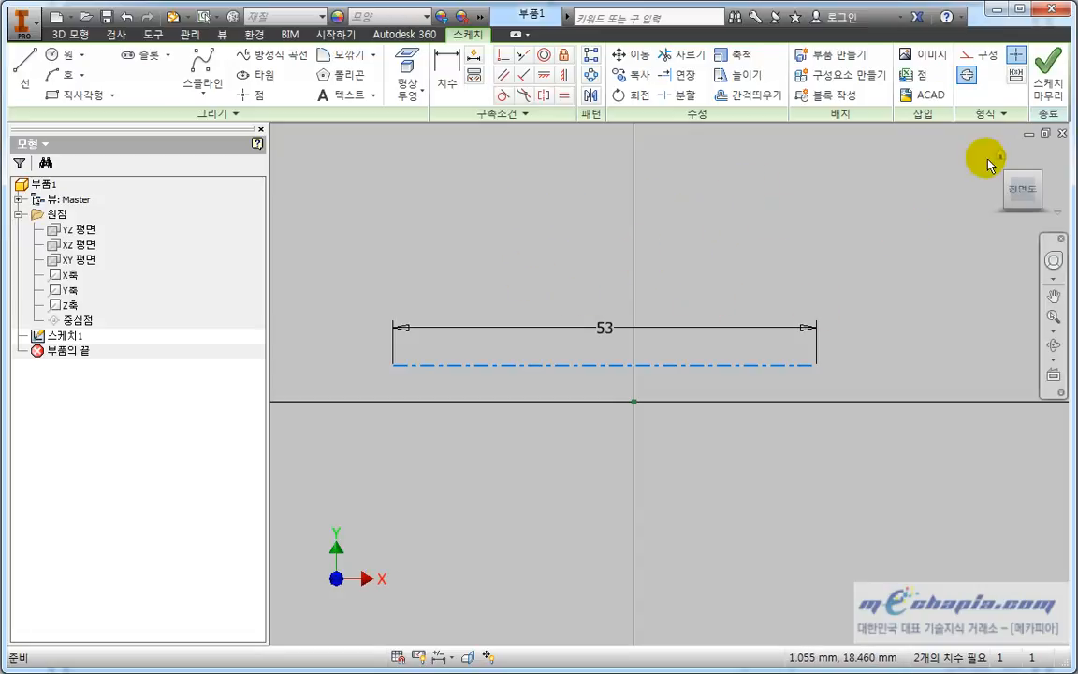
left_click(967, 83)
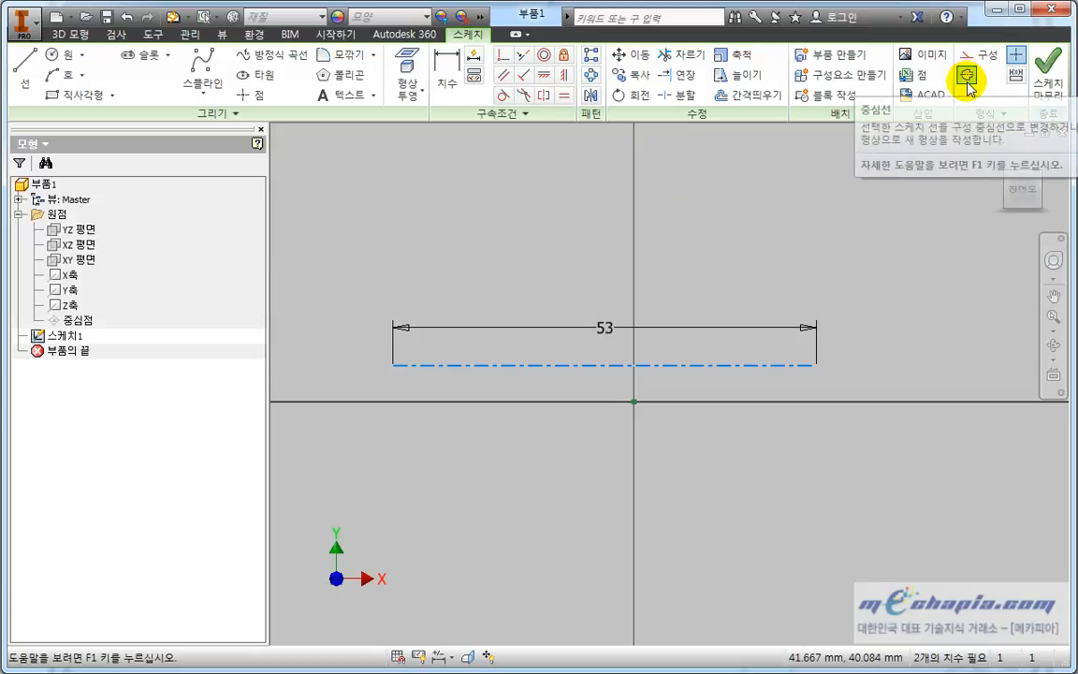
left_click(783, 223)
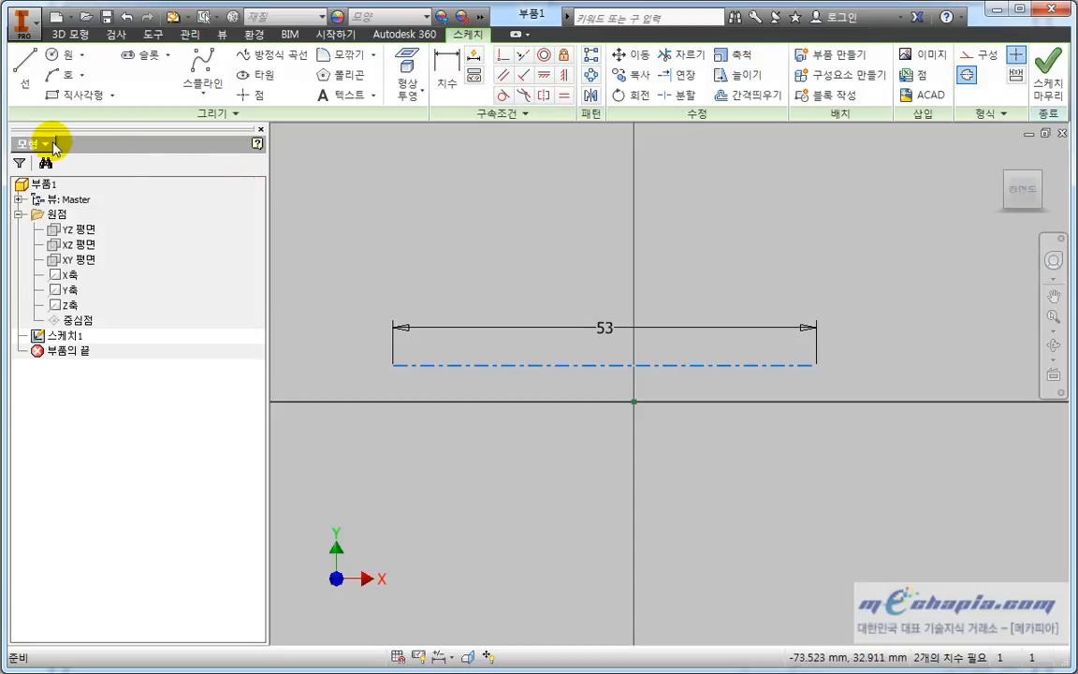
left_click(26, 99)
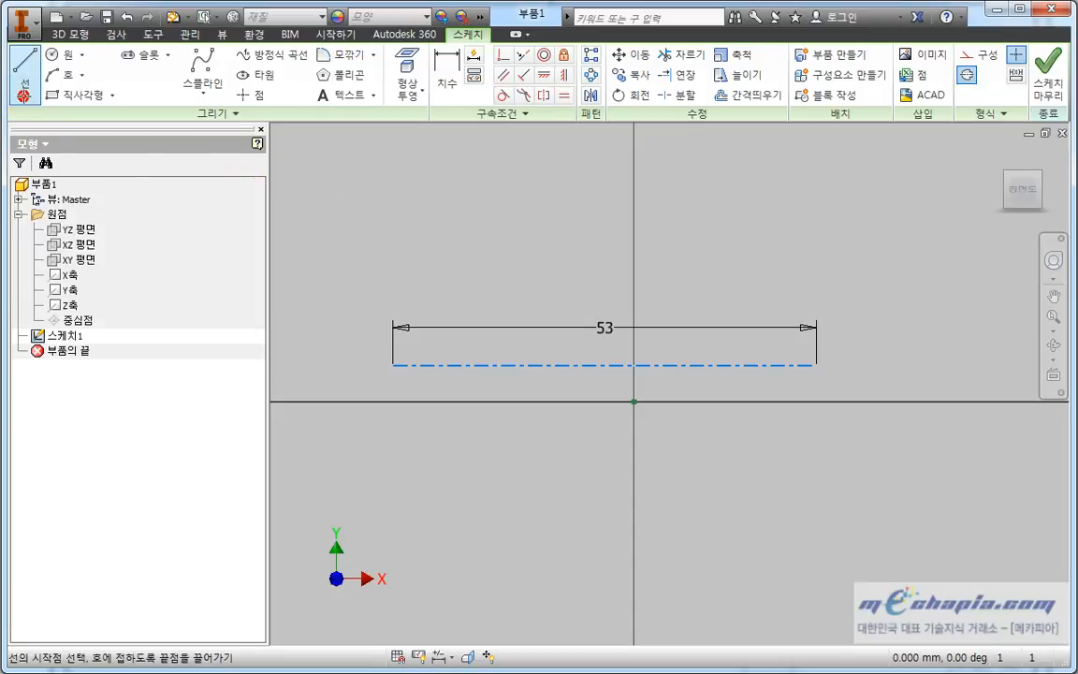
left_click(420, 241)
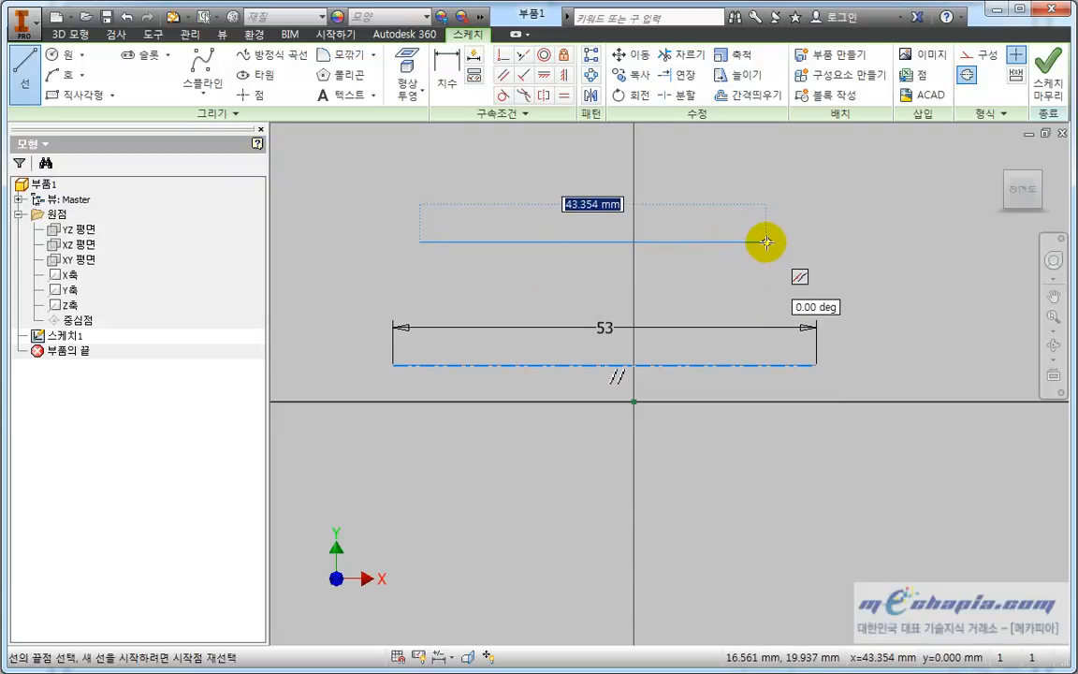
left_click(765, 241)
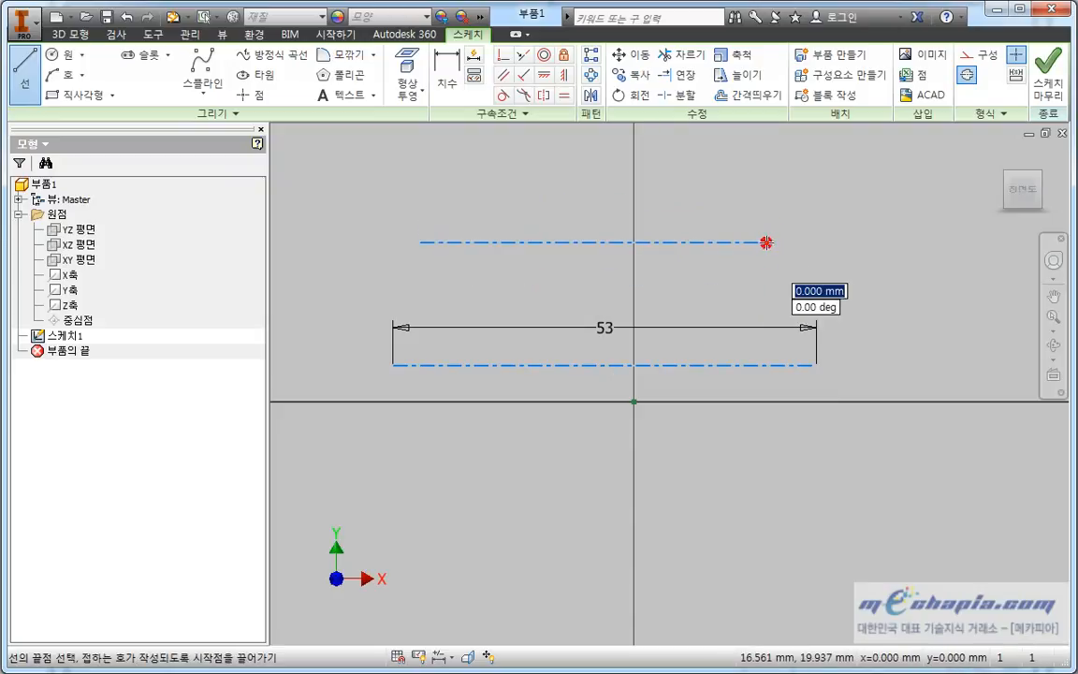
Continue the upper centerline as a freehand zigzag of connected segments and close it at its starting endpoint.
left_click(760, 293)
left_click(845, 216)
left_click(675, 178)
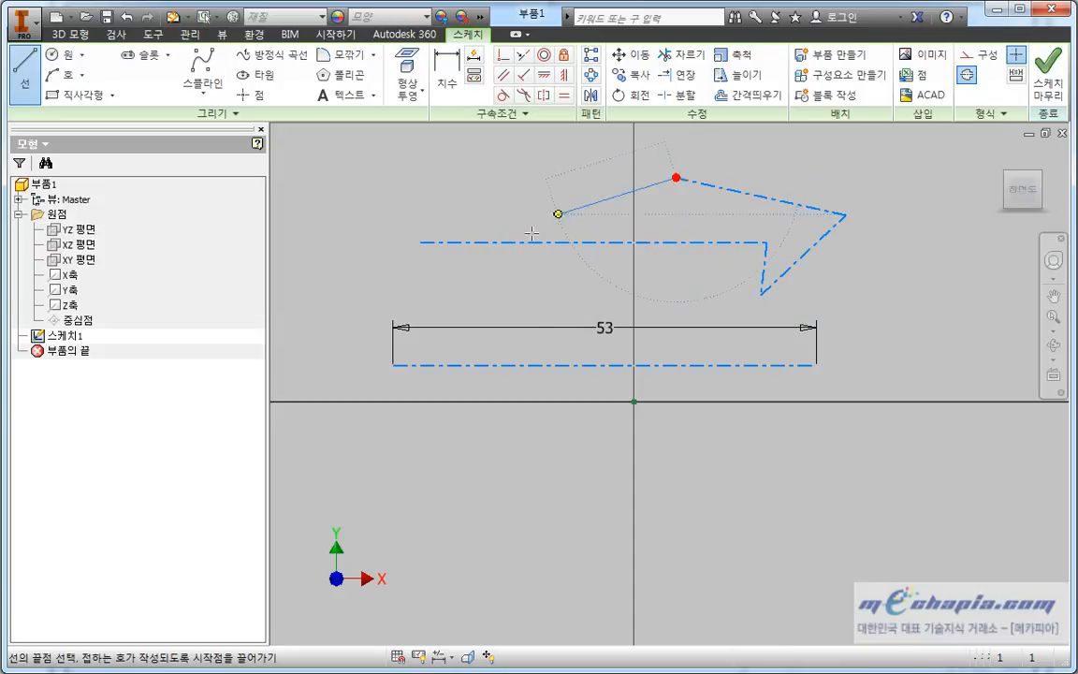
left_click(484, 285)
left_click(437, 187)
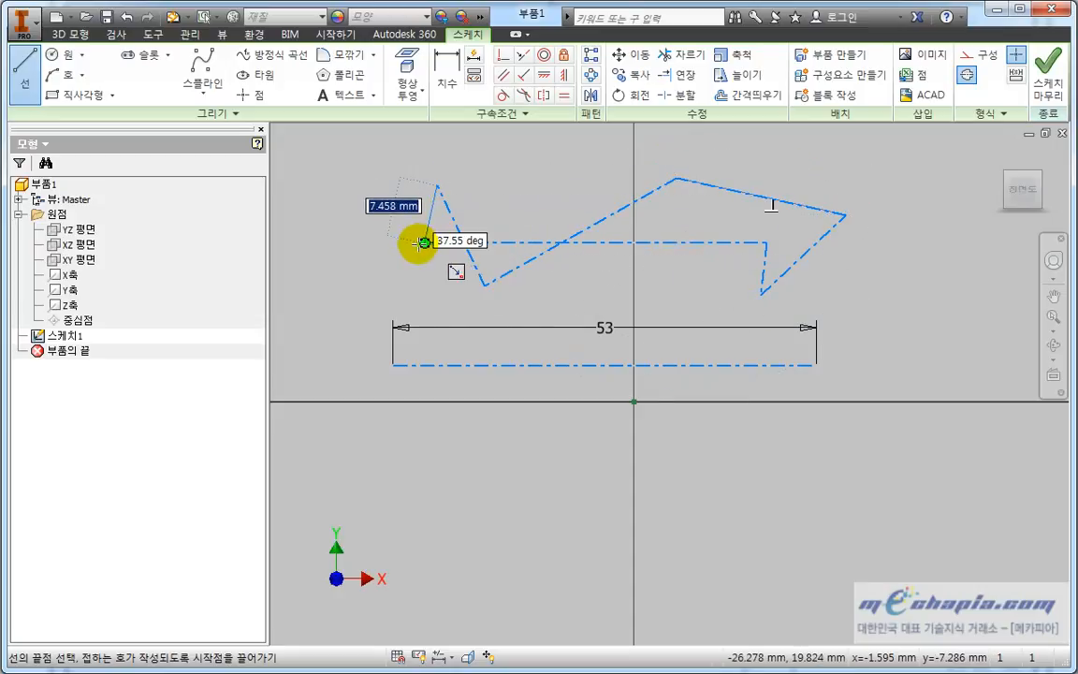
left_click(423, 243)
key("Escape")
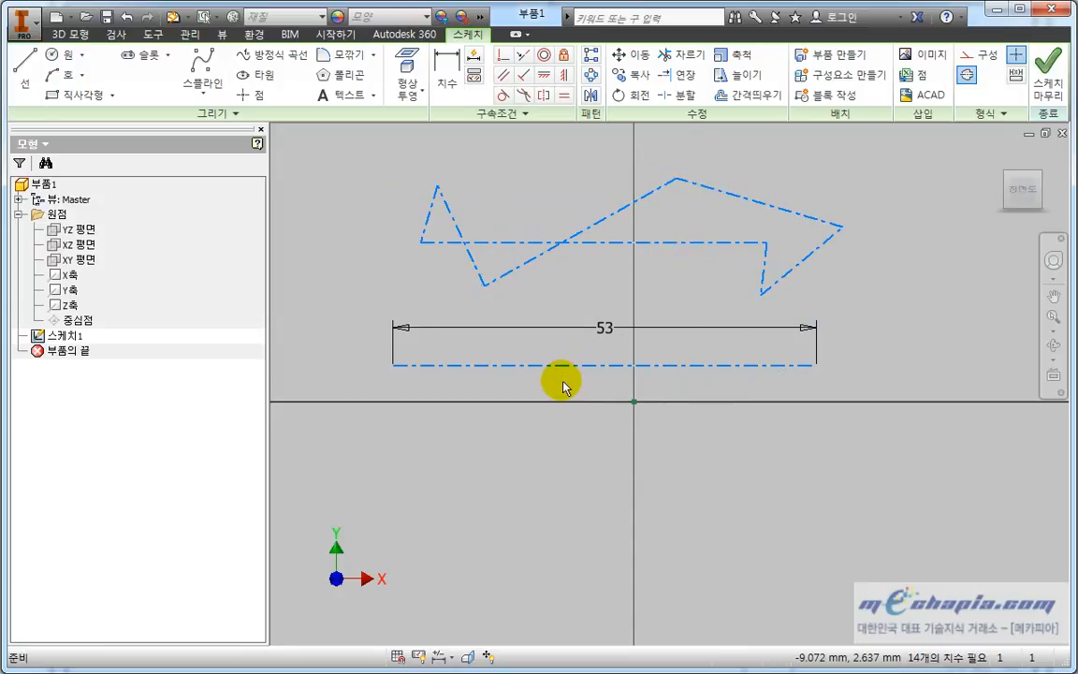
Delete the closed zigzag of centerline segments above the 53 mm centerline.
left_click(698, 365)
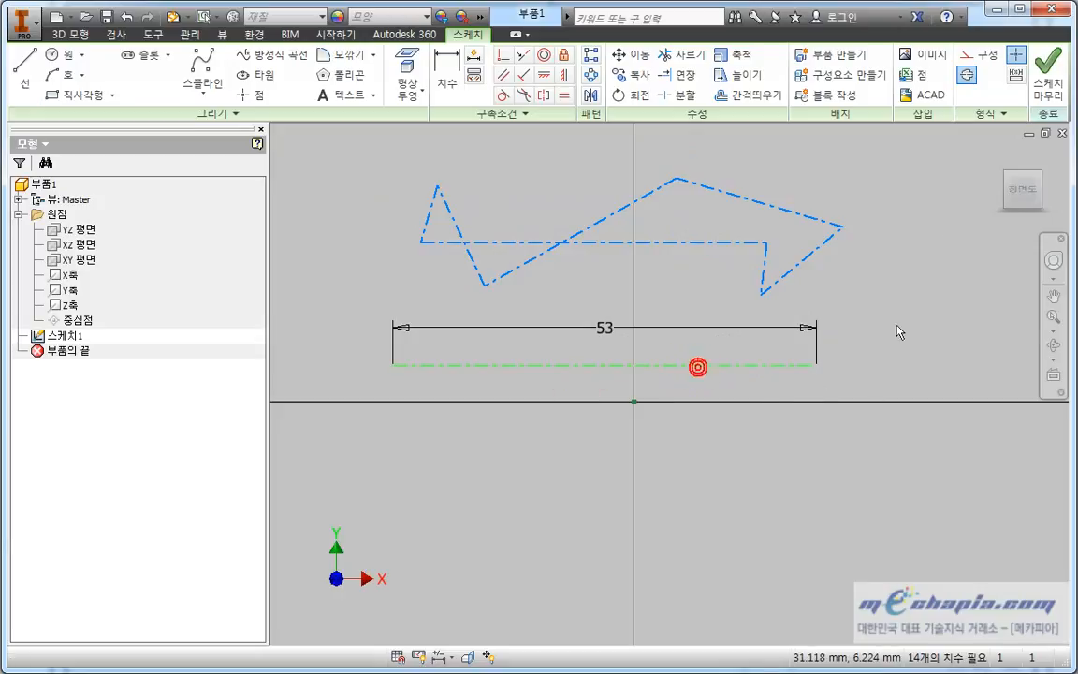
left_click(966, 77)
left_click(943, 308)
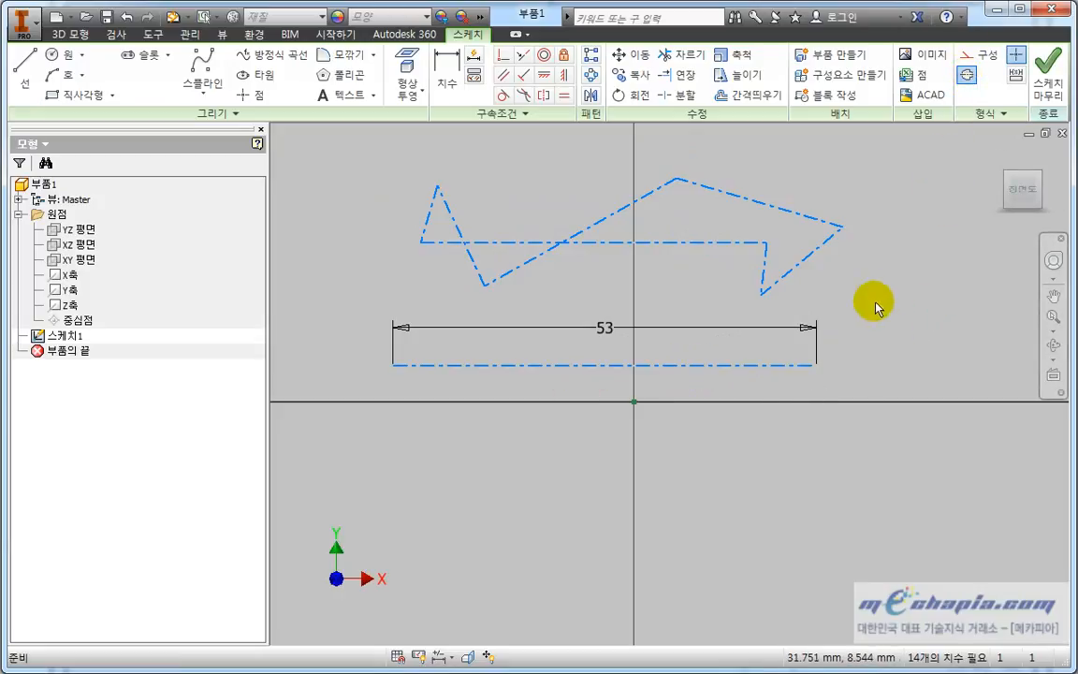
mouse_move(867, 181)
left_mouse_down()
mouse_move(317, 269)
mouse_move(315, 279)
left_mouse_up()
key("Delete")
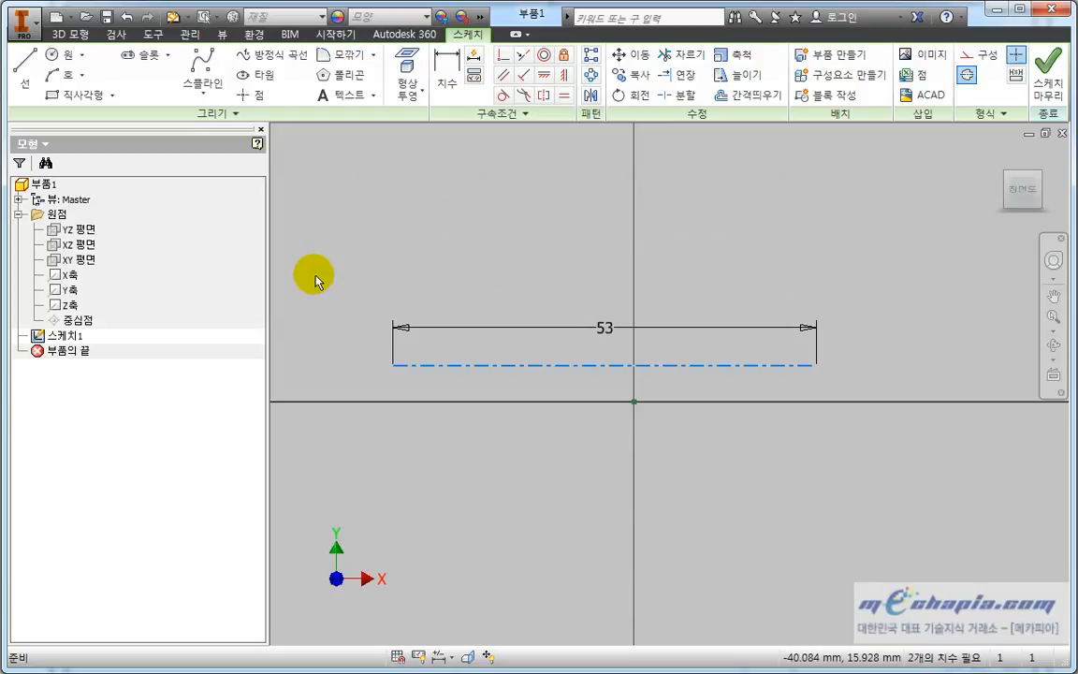
Toggle the Construction and Centerline formats for new geometry, leaving both turned off.
left_click(662, 214)
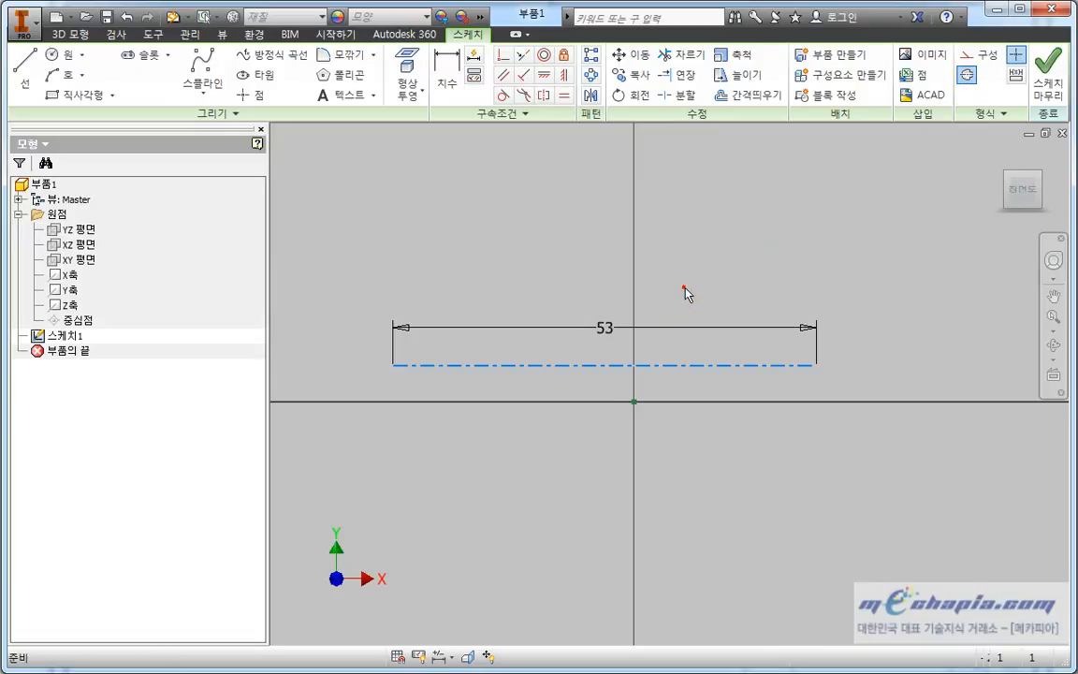
left_click(976, 56)
left_click(968, 77)
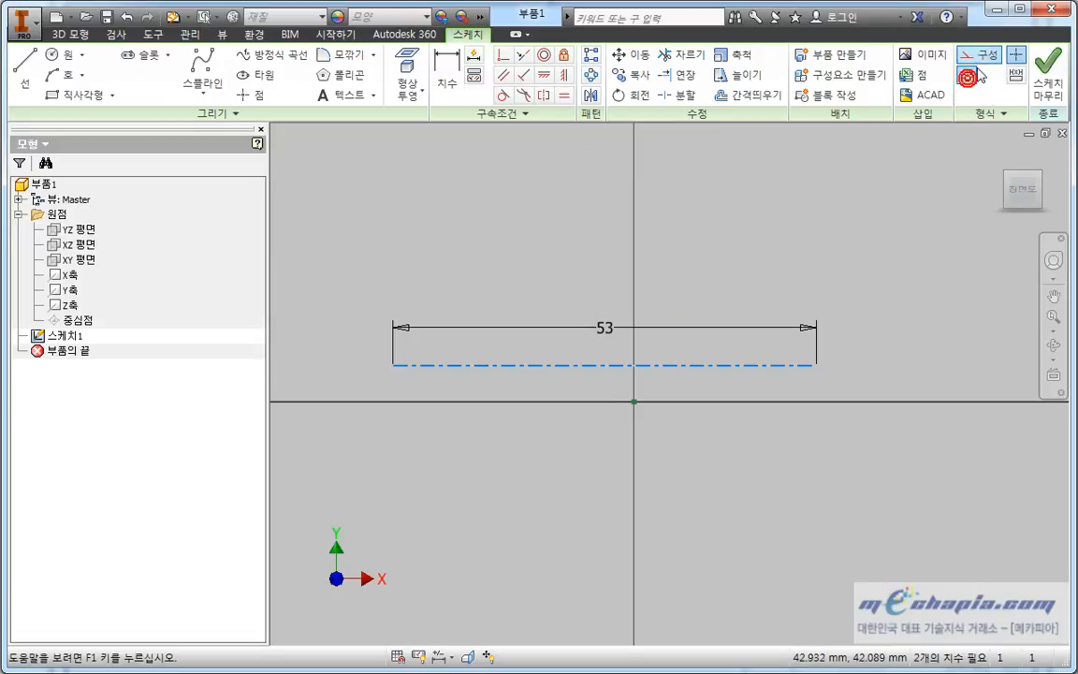
left_click(969, 77)
left_click(972, 53)
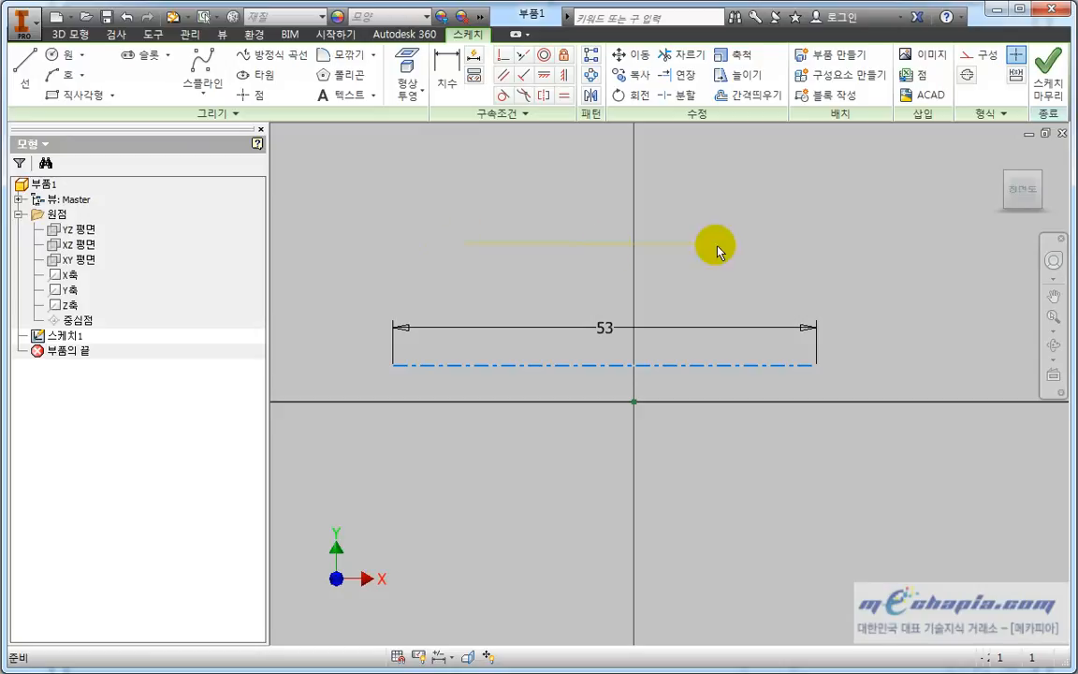
left_click(842, 249)
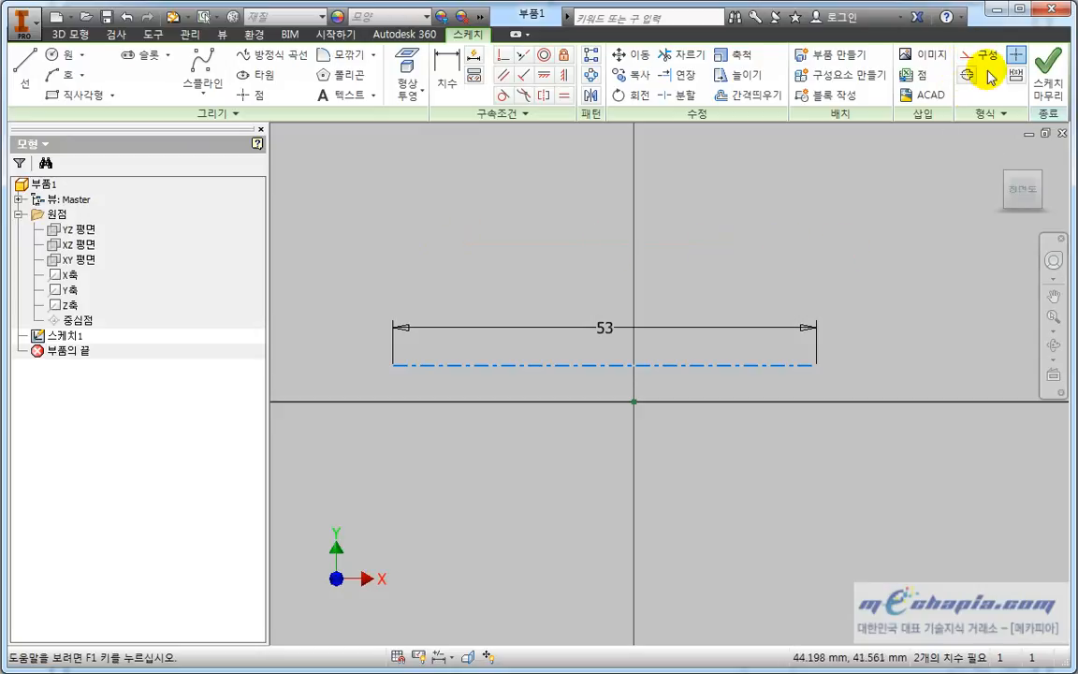
left_click(858, 196)
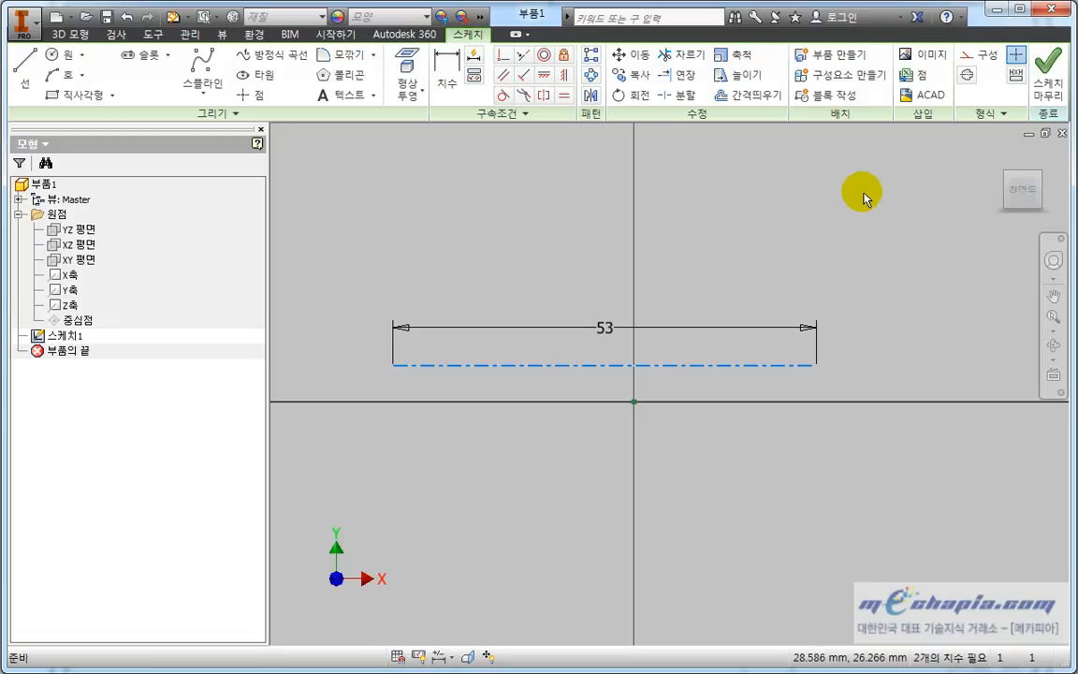
Convert the 53 mm centerline to a normal line after trying the Construction format, and move its dimension slightly higher.
left_click(602, 365)
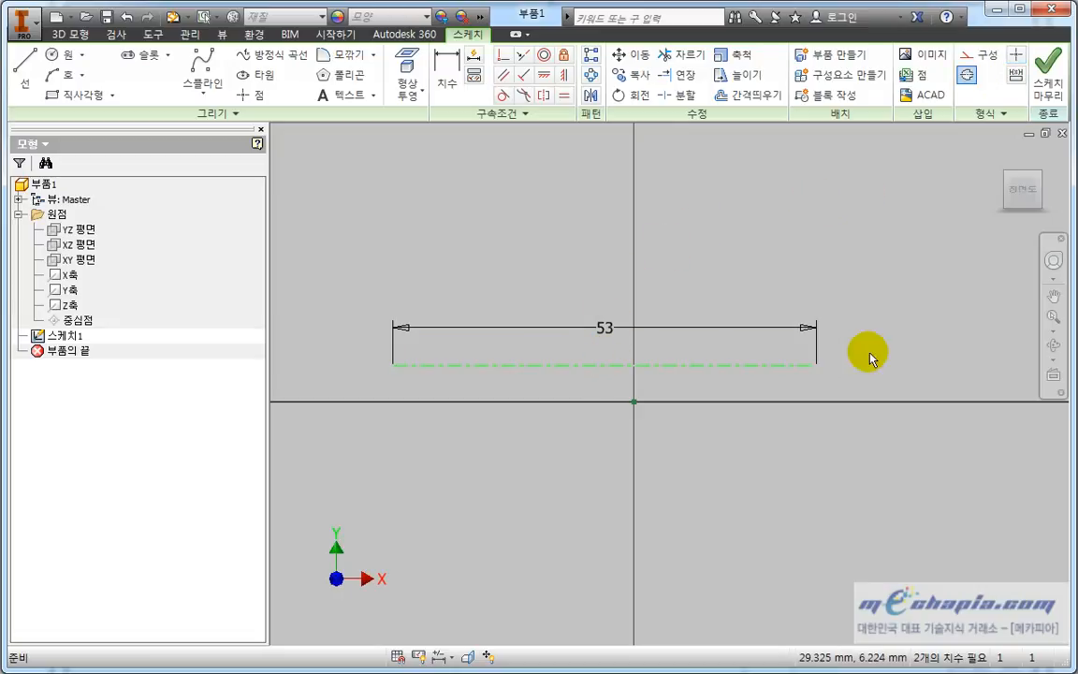
left_click(965, 79)
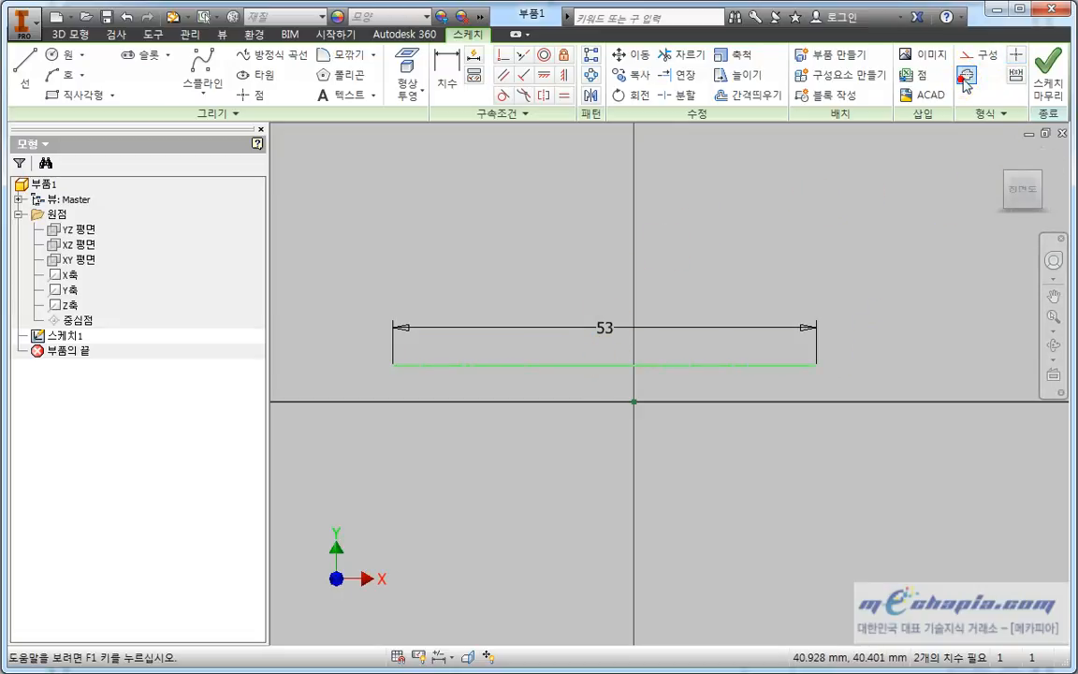
left_click(973, 56)
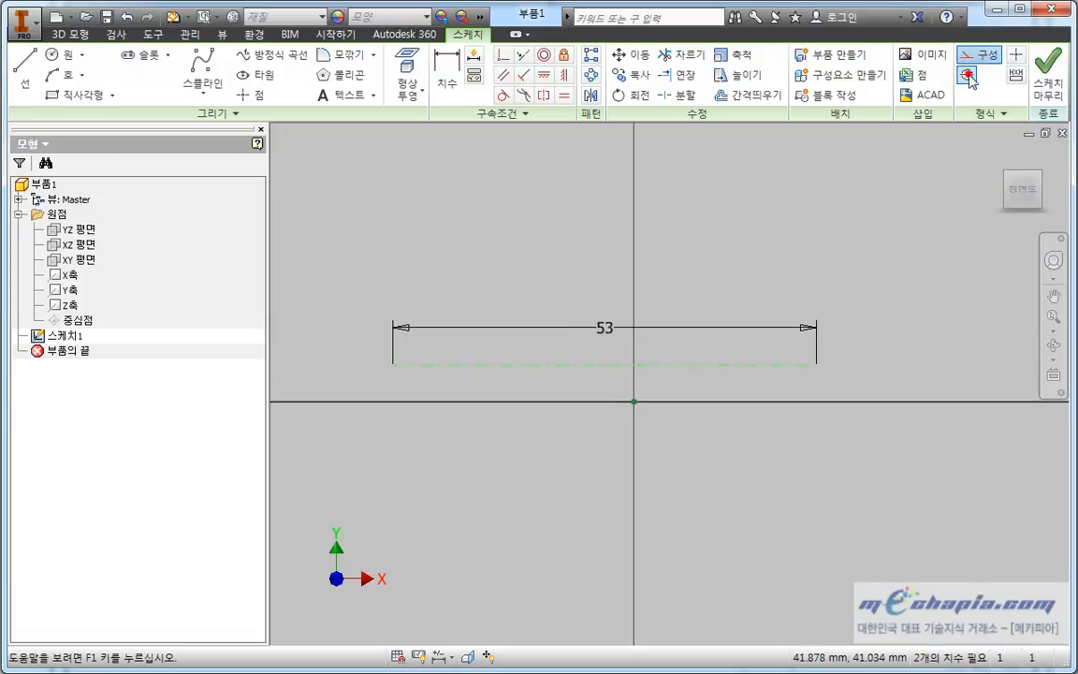
left_click(975, 58)
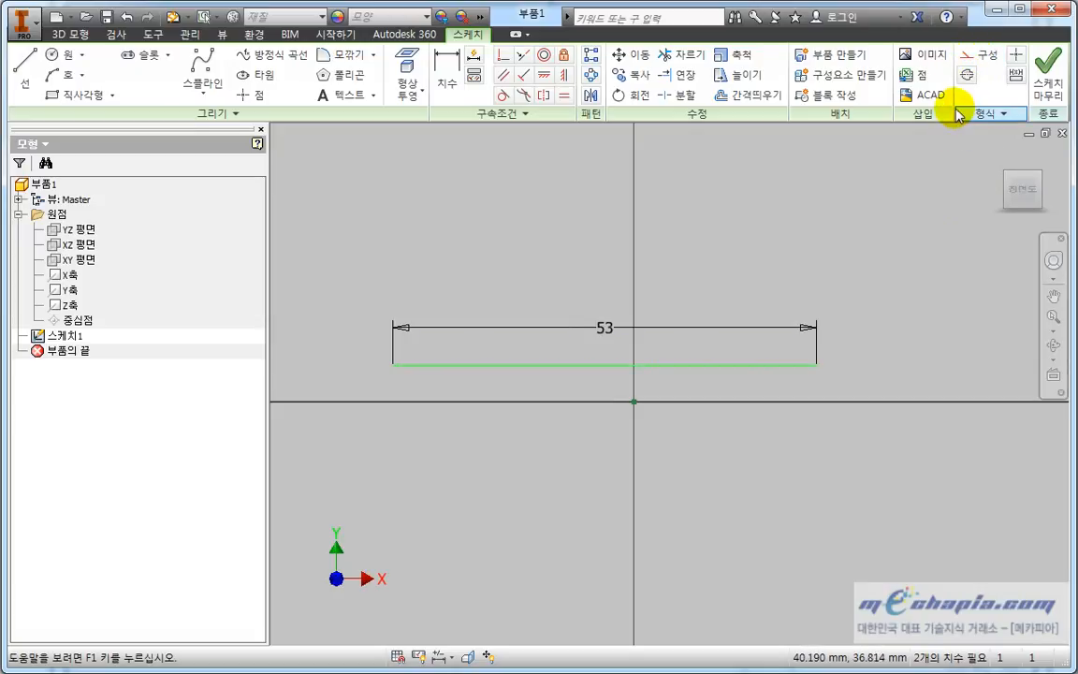
left_click(678, 375)
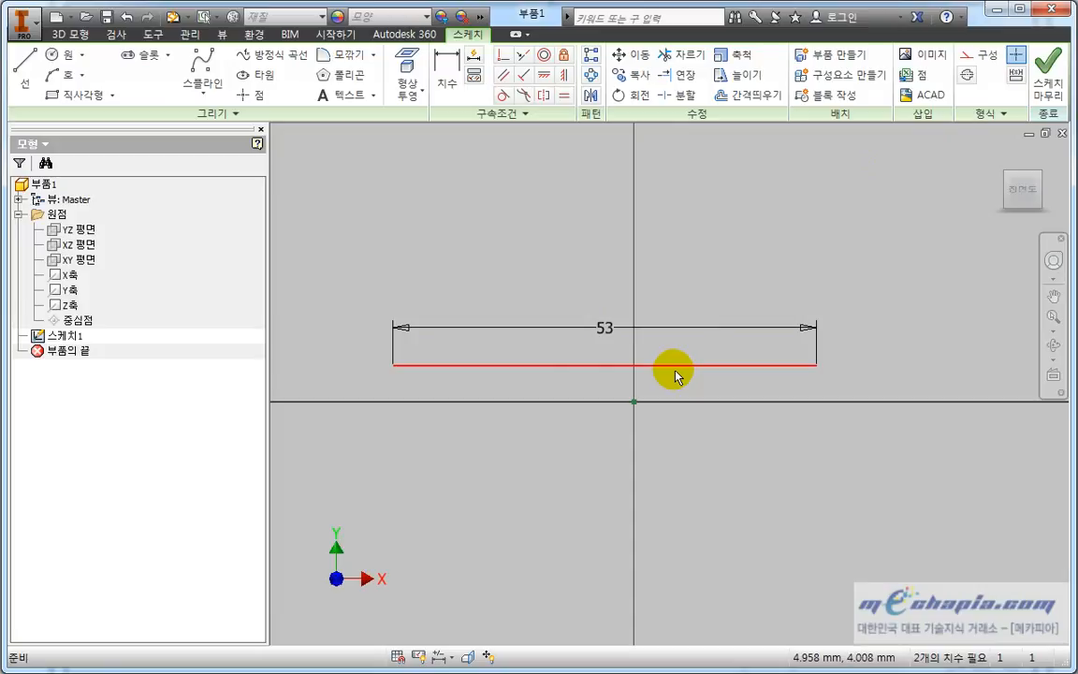
left_click(808, 265)
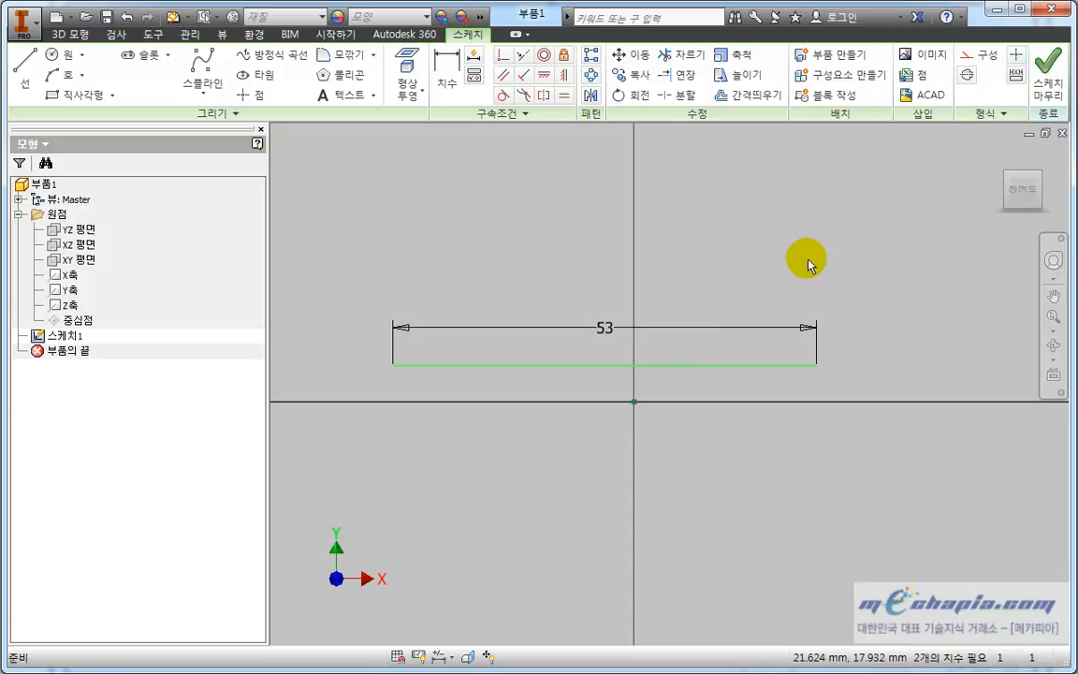
left_click(661, 149)
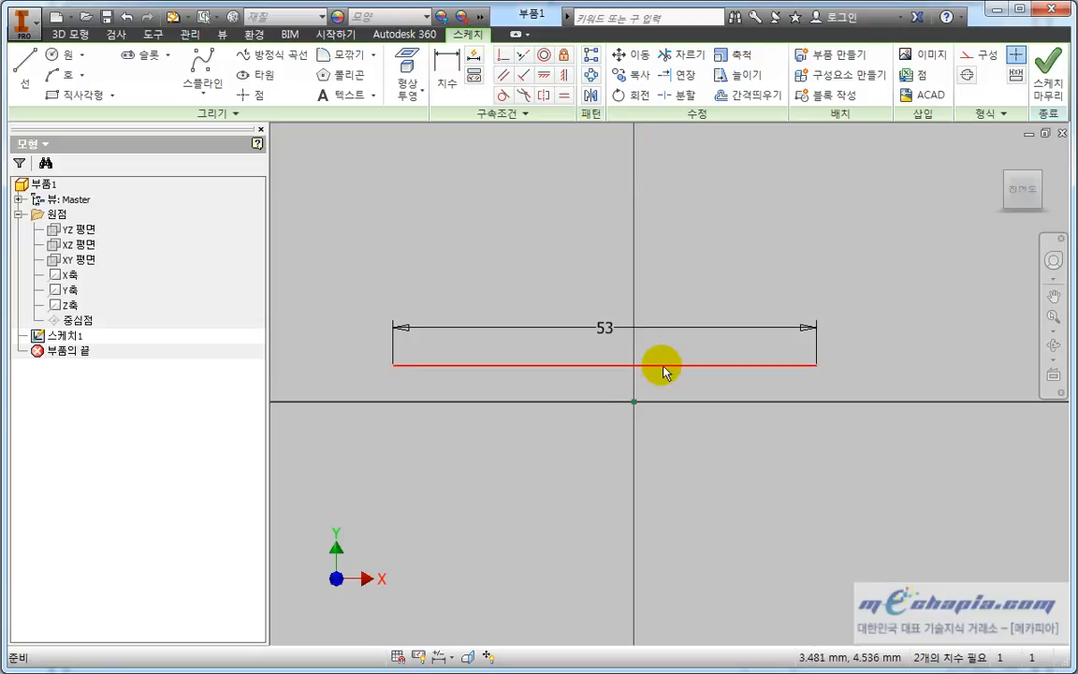
left_click_drag(608, 330, 601, 307)
left_click(617, 337)
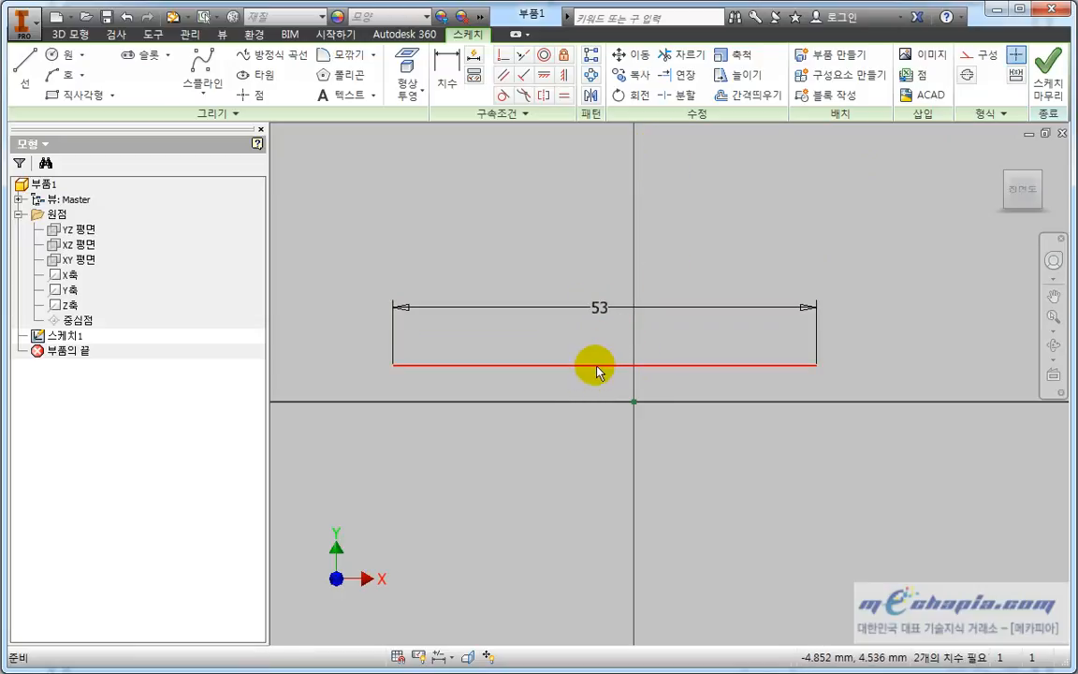
Convert the 53 mm horizontal line to a centerline and move its dimension below the line.
left_click(597, 365)
left_click(450, 436)
left_click(542, 366)
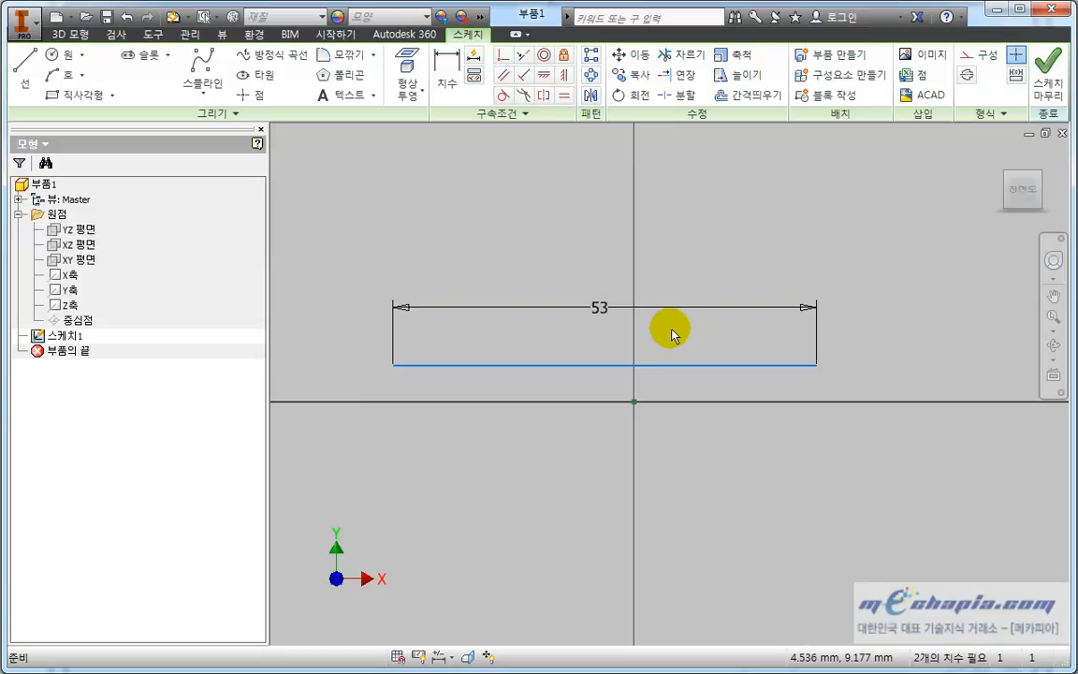
left_click(625, 366)
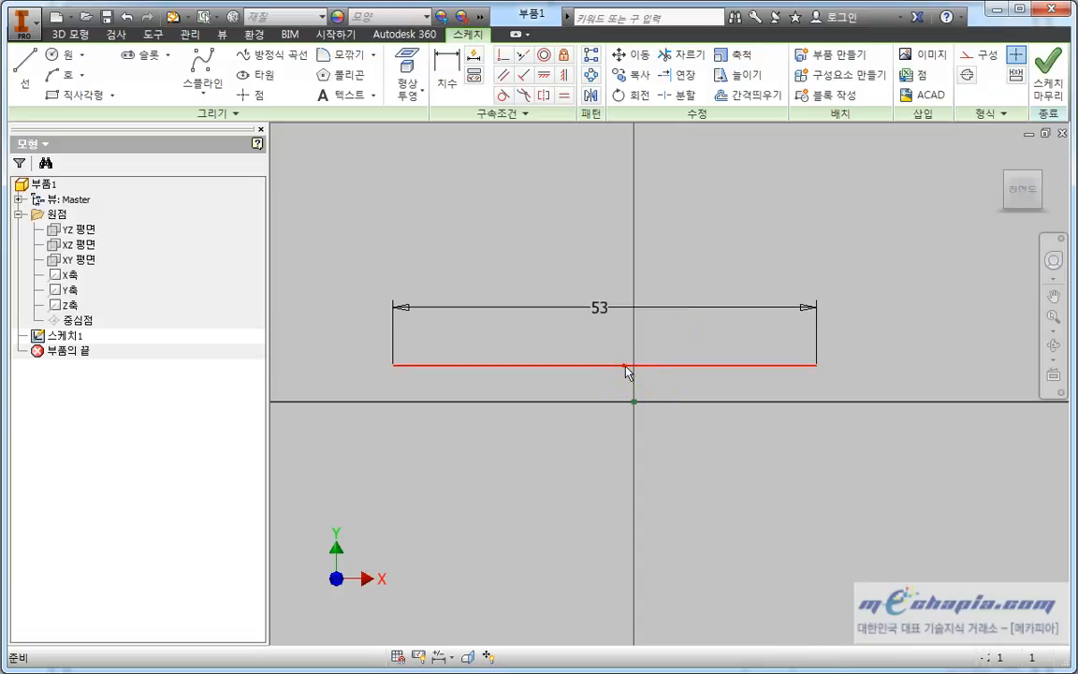
left_click(966, 83)
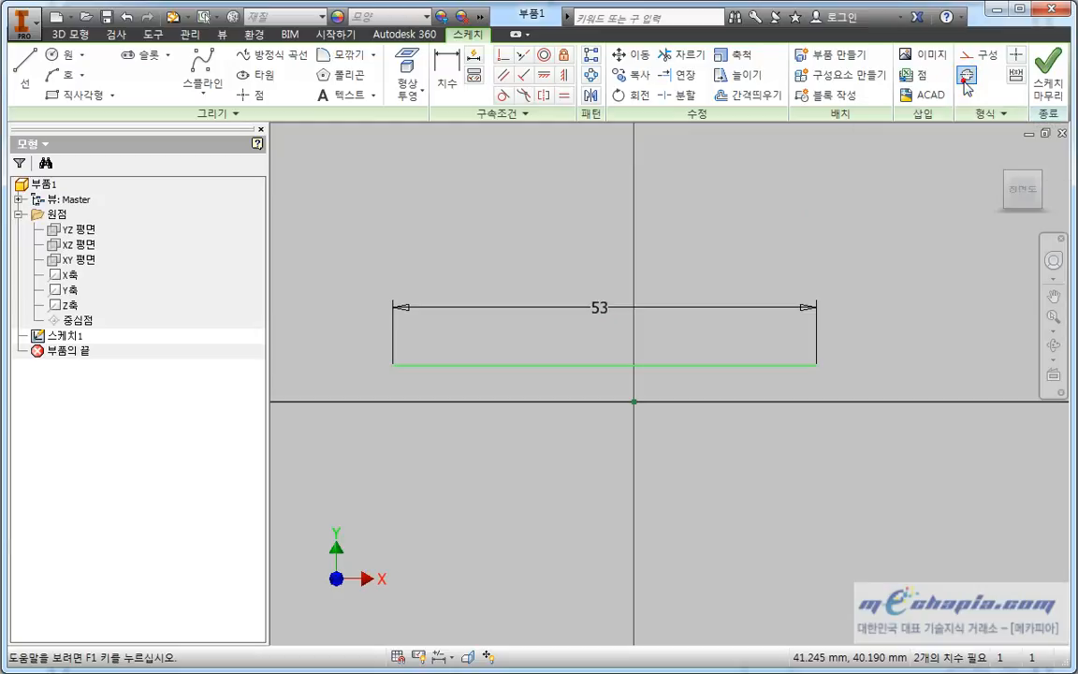
left_click(669, 221)
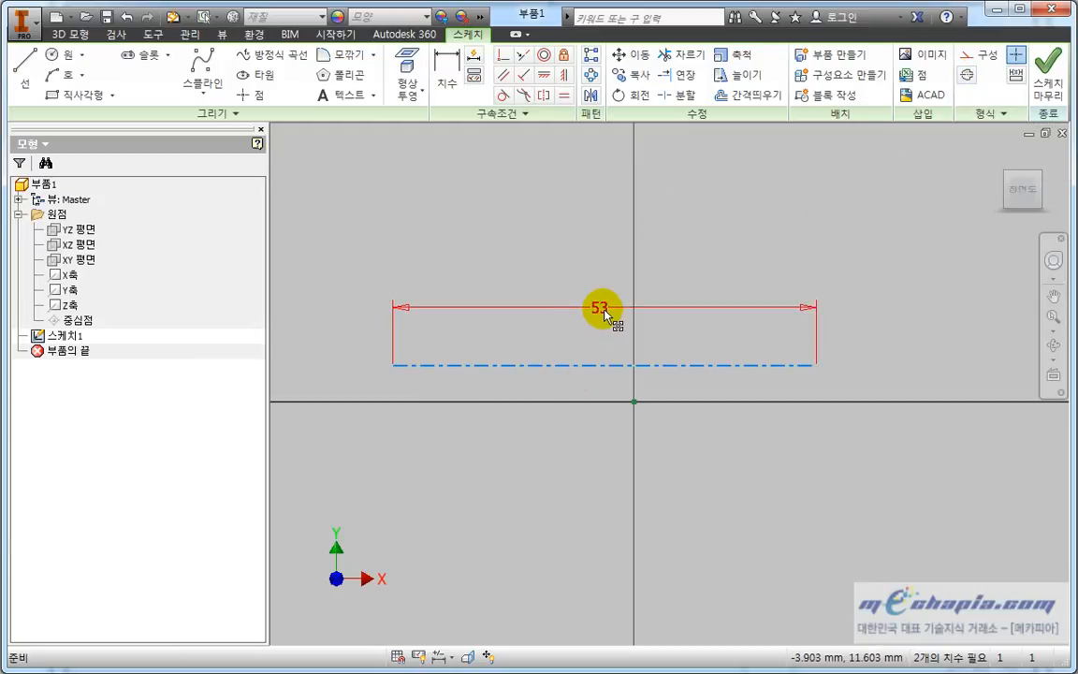
left_click_drag(601, 307, 606, 428)
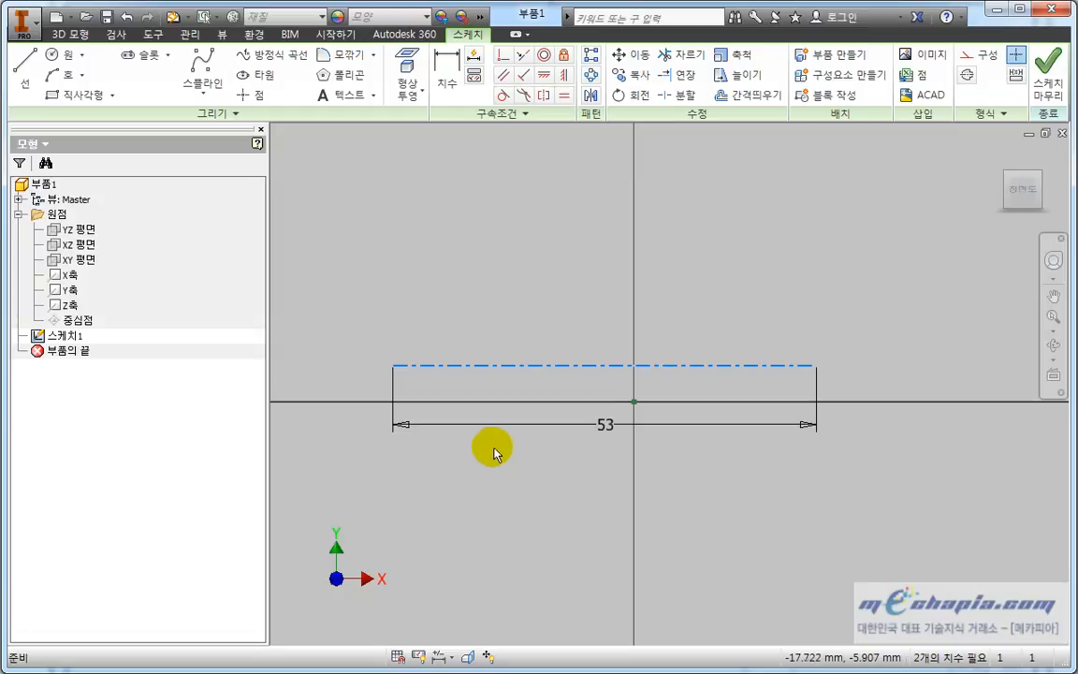
Apply a coincident constraint between the midpoint of the 53 mm centerline and the sketch origin.
left_click(506, 60)
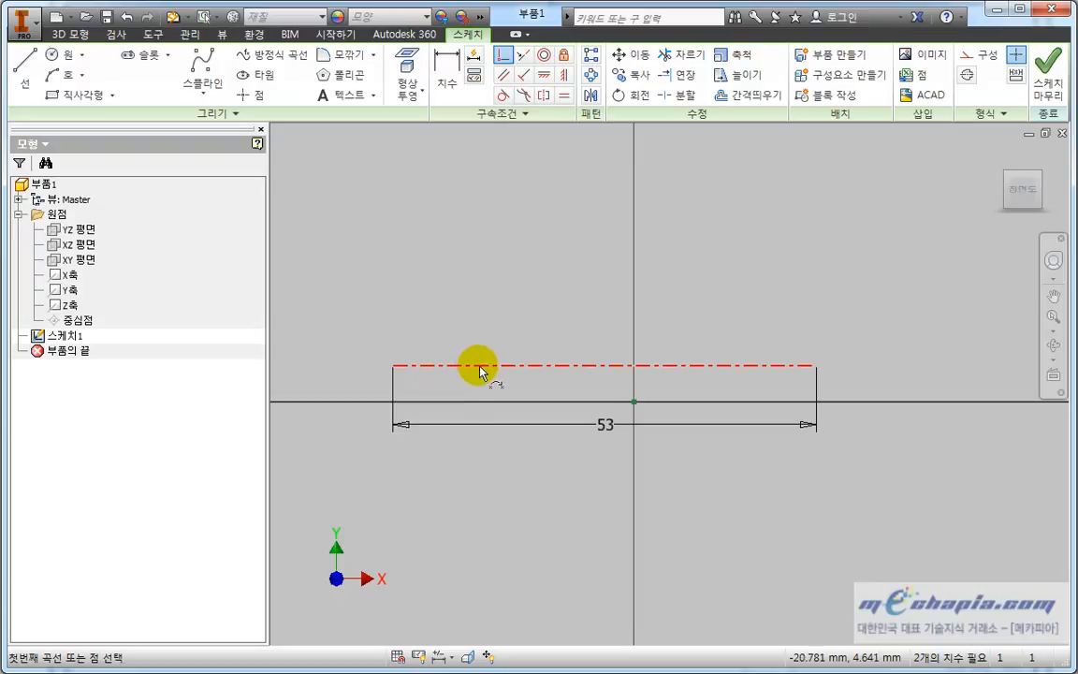
left_click(604, 366)
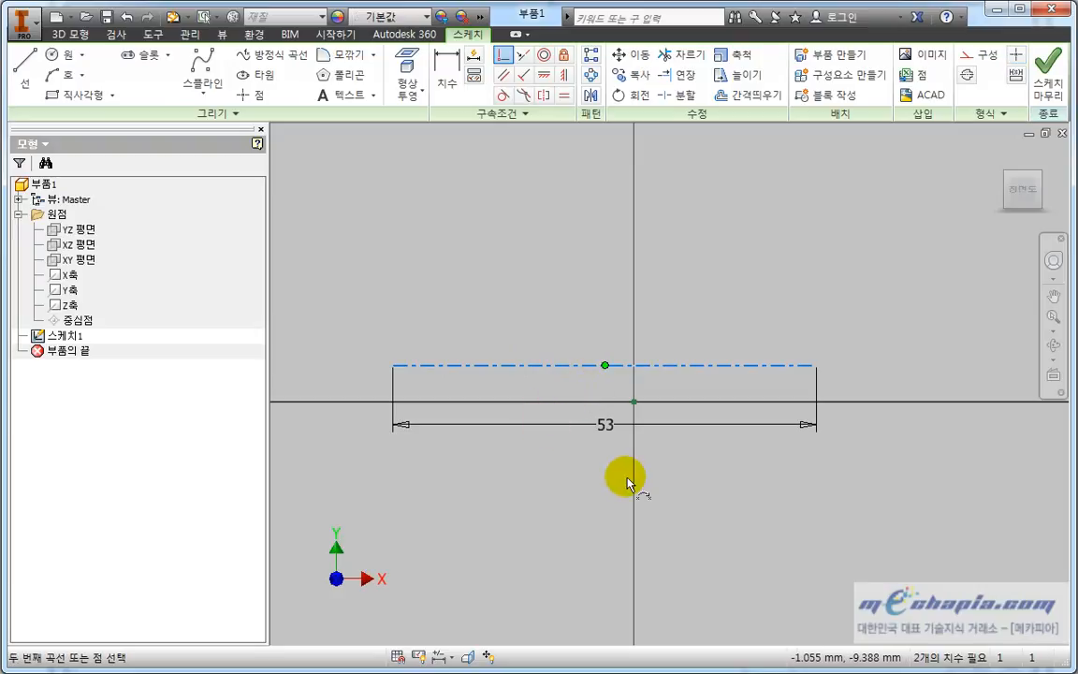
left_click(634, 404)
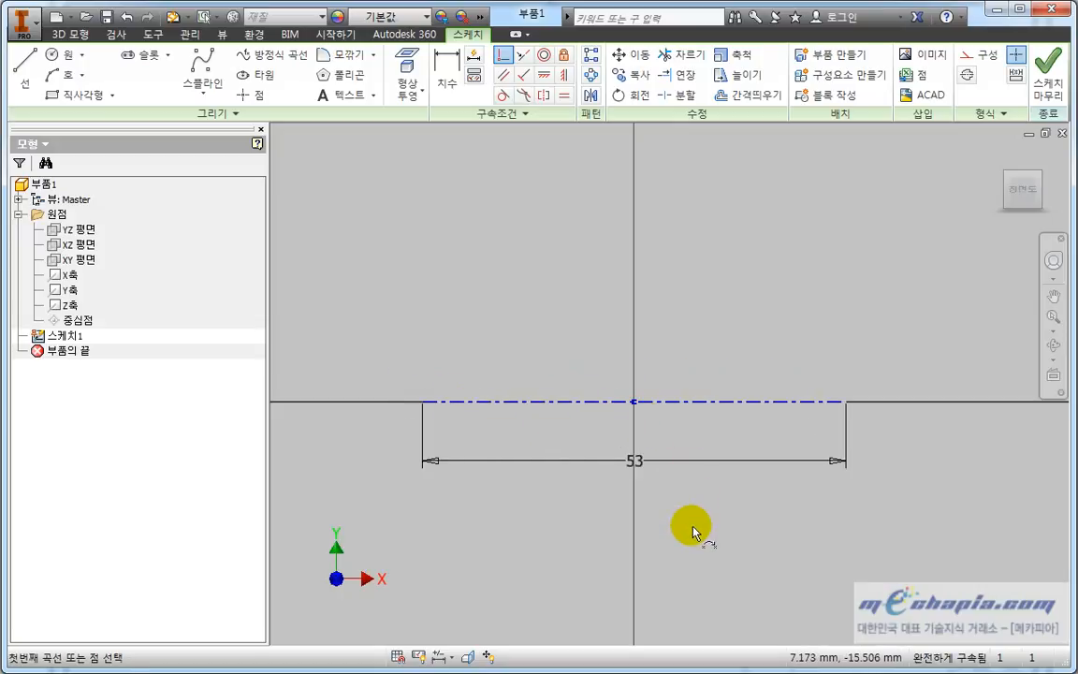
key("Escape")
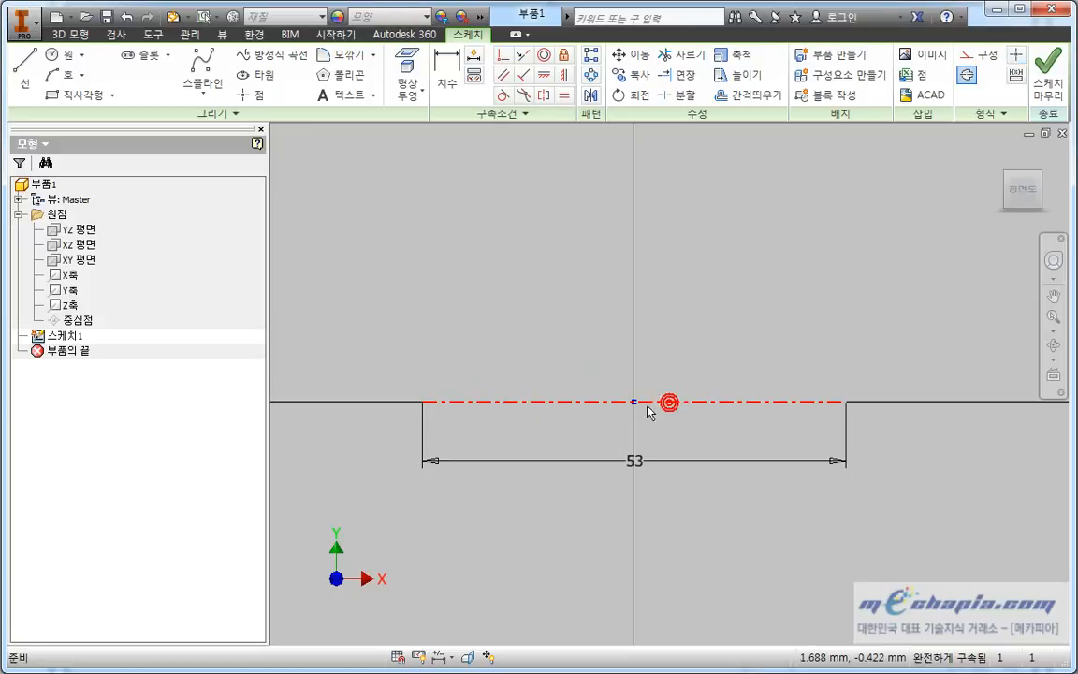
Try to move the centerline by its endpoint, and undo the midpoint's coincident constraint to the origin.
left_click(635, 405)
left_click(801, 440)
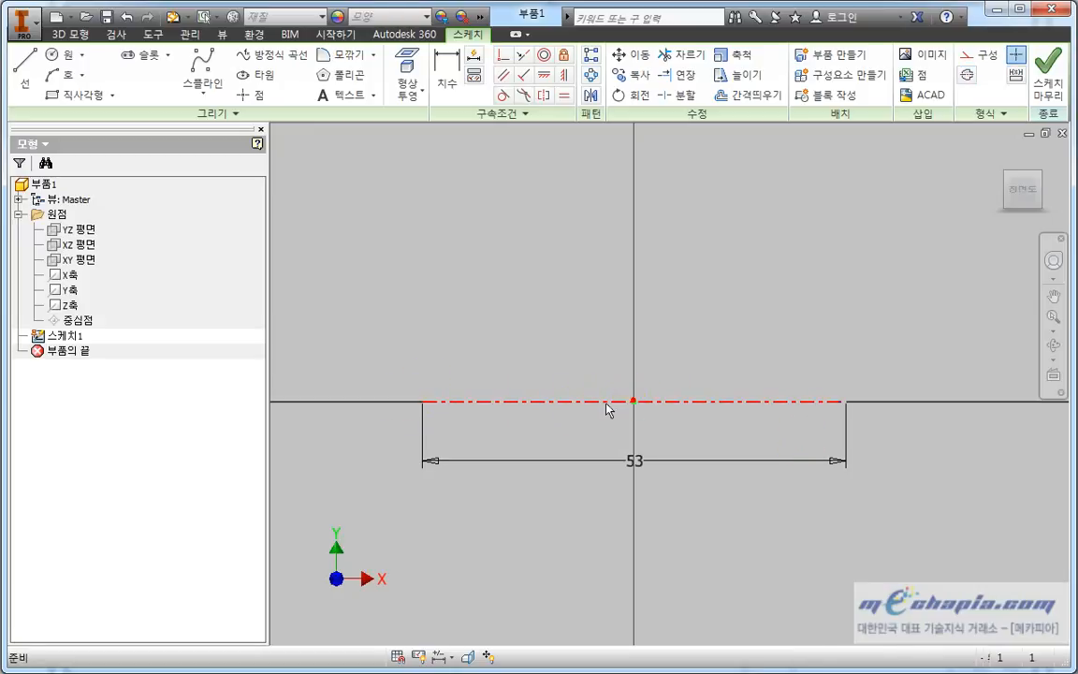
left_click_drag(846, 403, 848, 427)
left_click(851, 347)
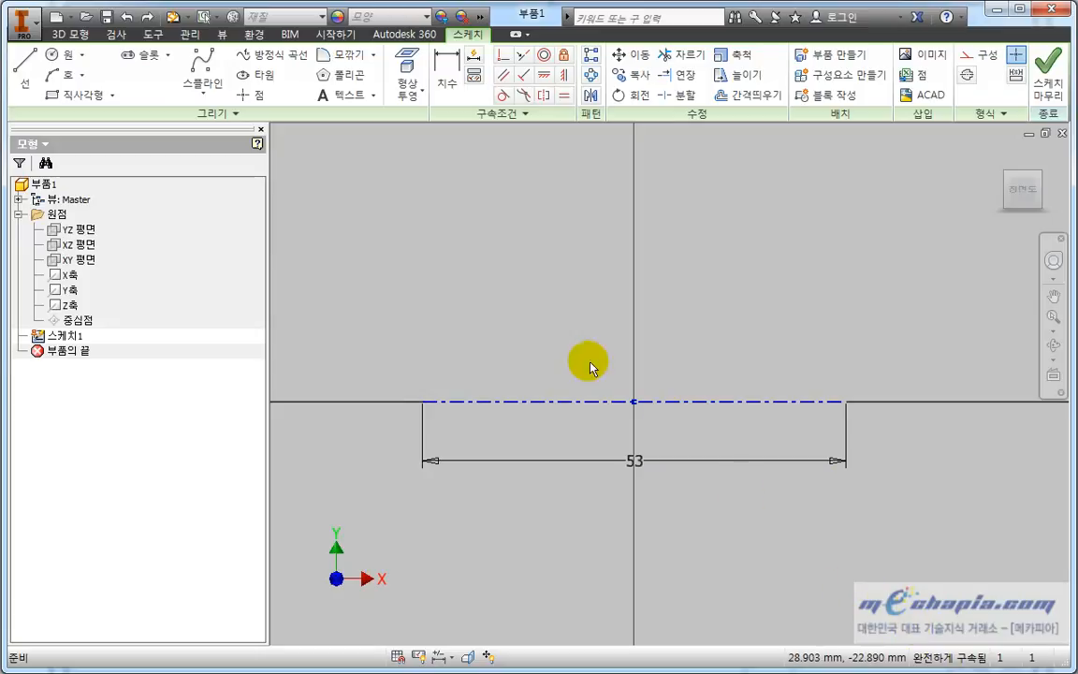
left_click(126, 18)
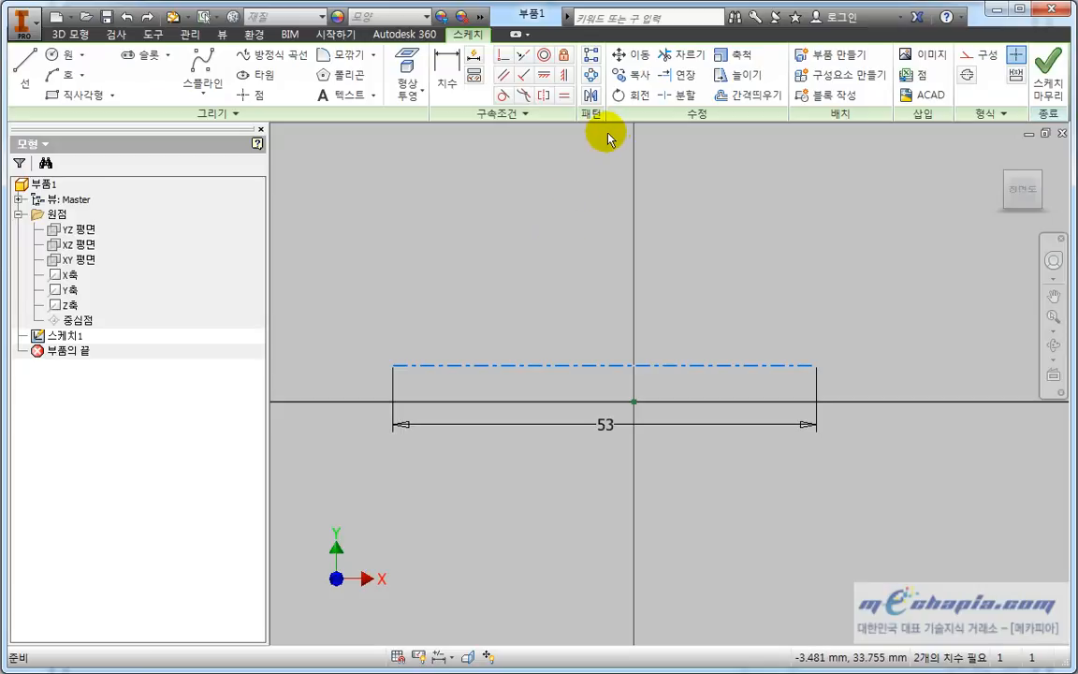
Apply a coincident constraint between the 53 mm centerline itself, away from its midpoint, and the sketch origin.
left_click(502, 62)
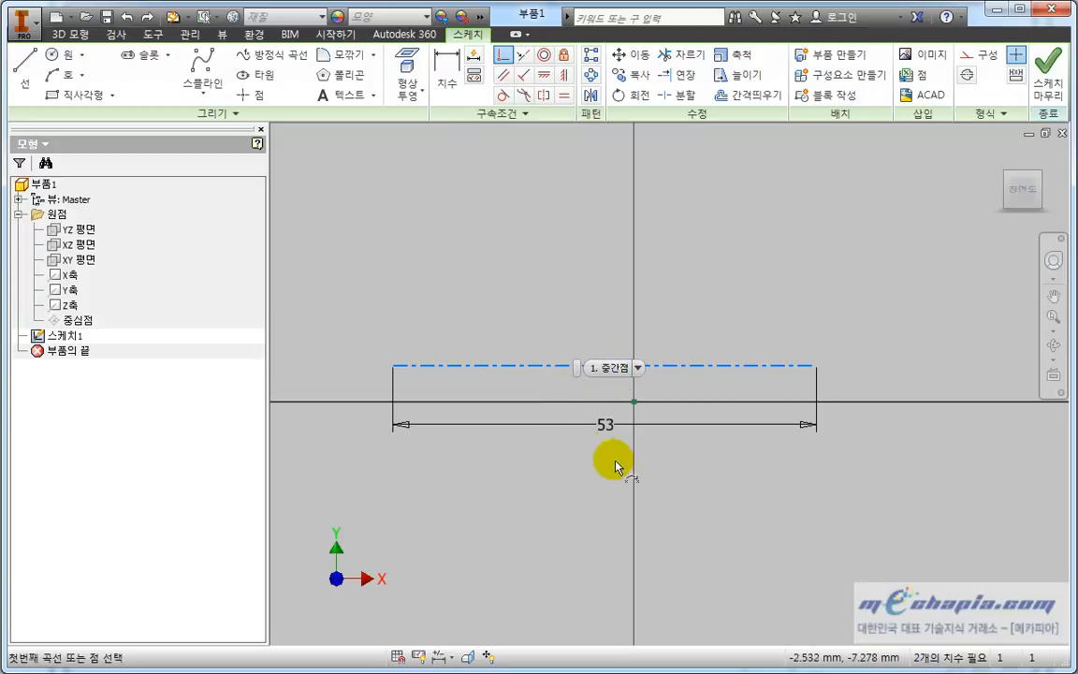
mouse_move(612, 461)
middle_mouse_down()
mouse_move(591, 527)
mouse_move(592, 499)
middle_mouse_up()
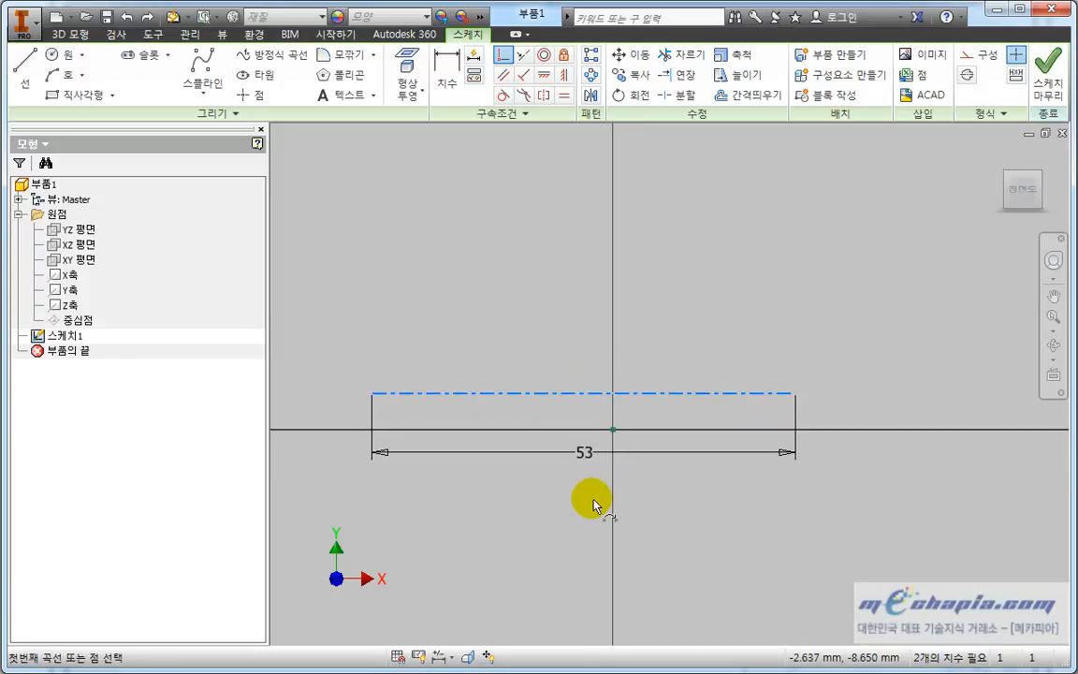
left_click(584, 395)
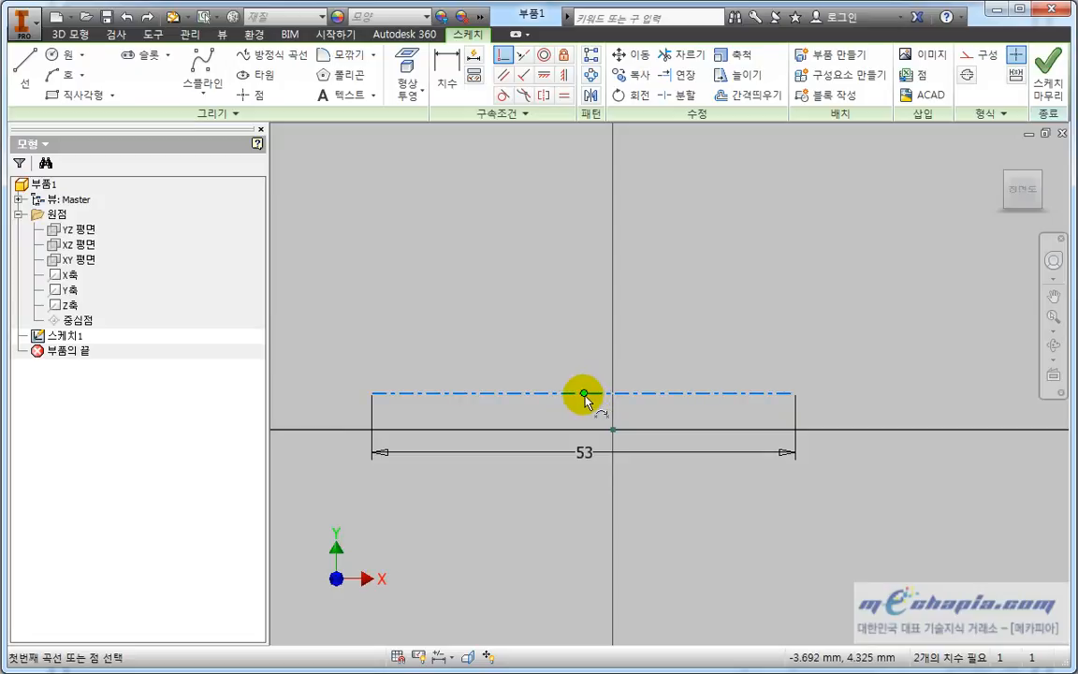
middle_click_drag(486, 353, 496, 335)
left_click(552, 375)
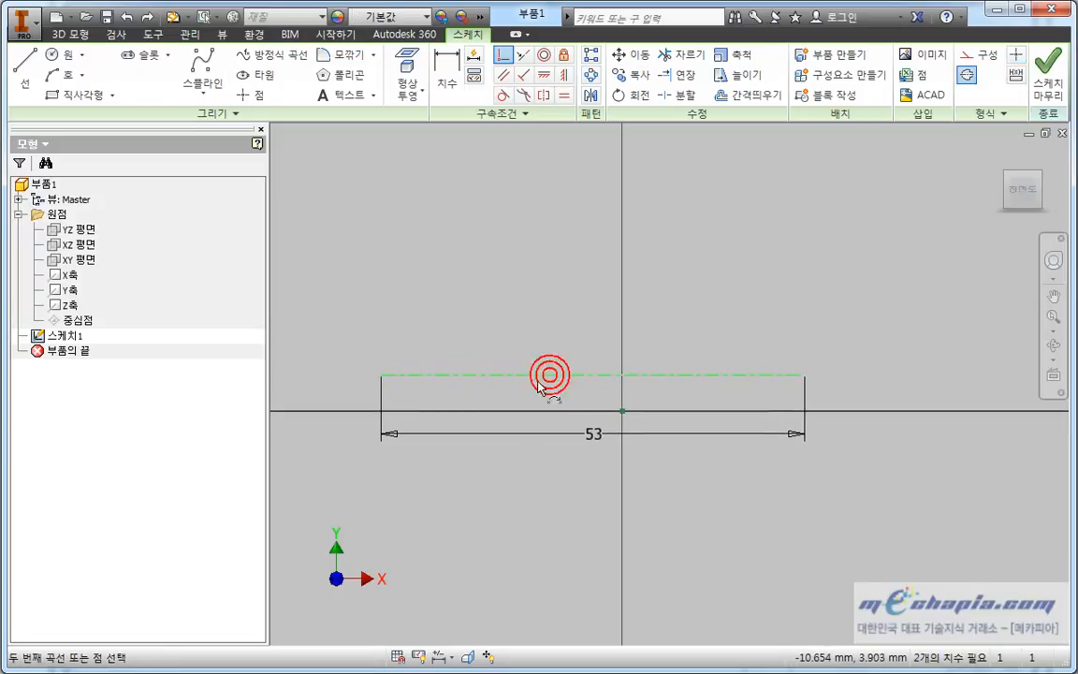
left_click(621, 412)
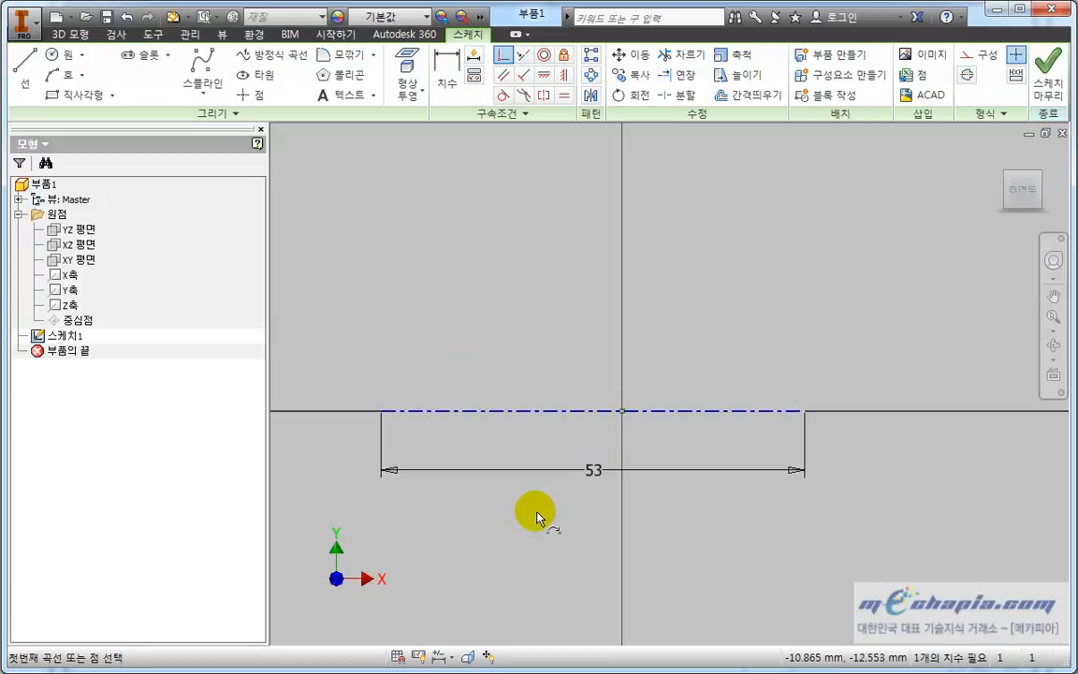
key("Escape")
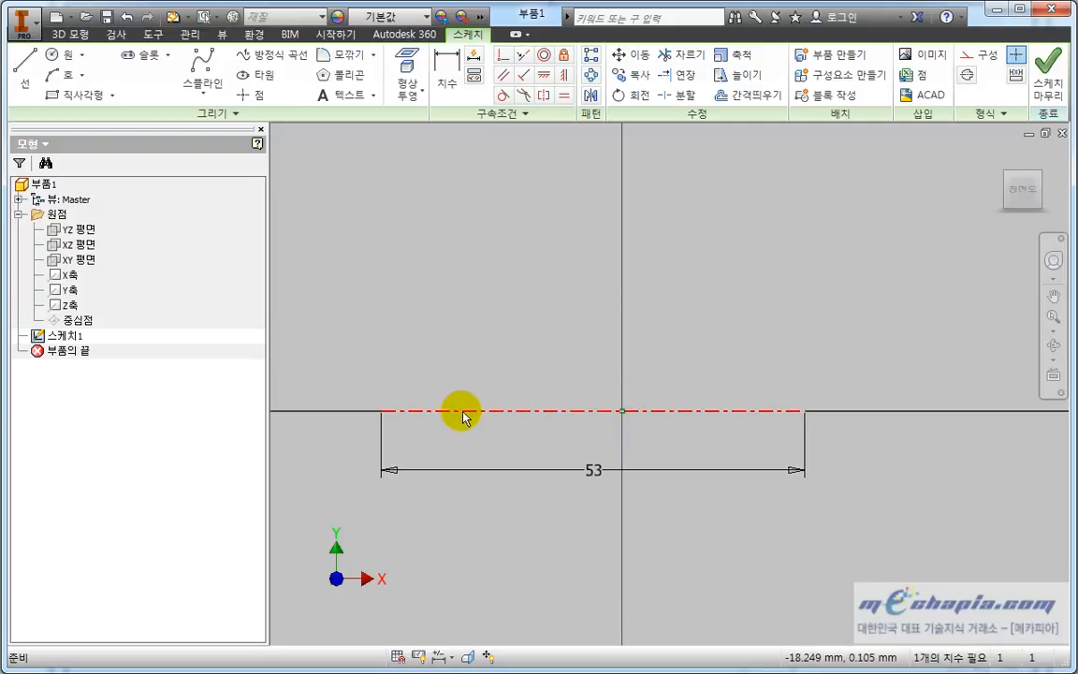
left_click(613, 411)
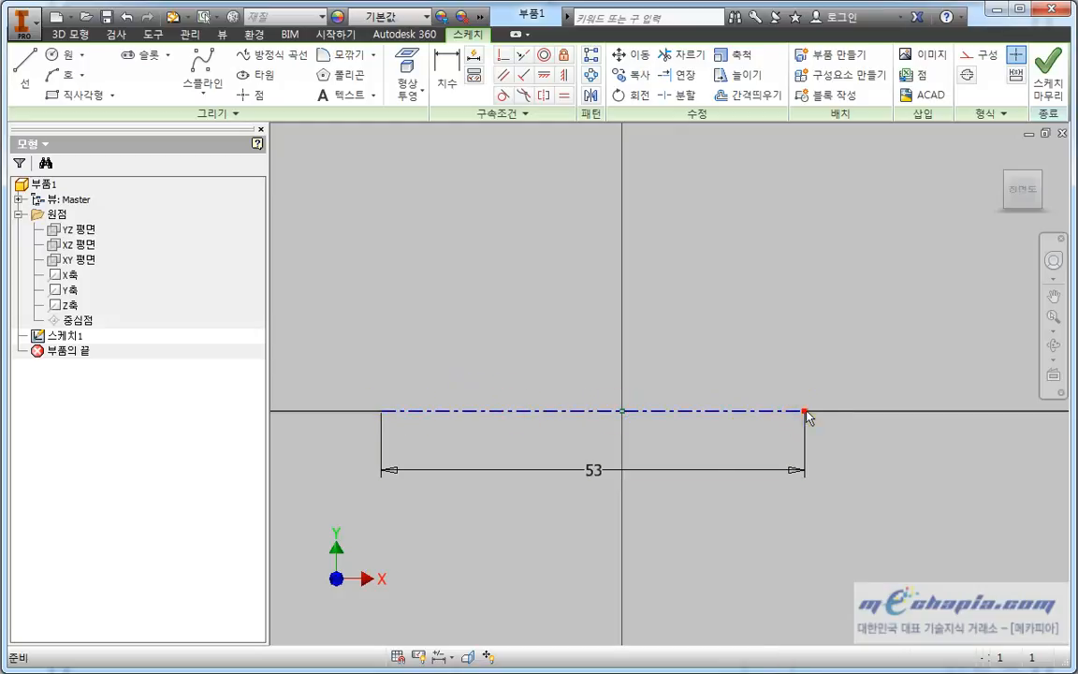
Try sliding the 53 mm centerline by its endpoint, and undo the move and the line's coincident constraint to the origin.
mouse_move(805, 412)
left_mouse_down()
mouse_move(893, 411)
mouse_move(686, 412)
mouse_move(890, 412)
mouse_move(790, 411)
left_mouse_up()
left_click(776, 375)
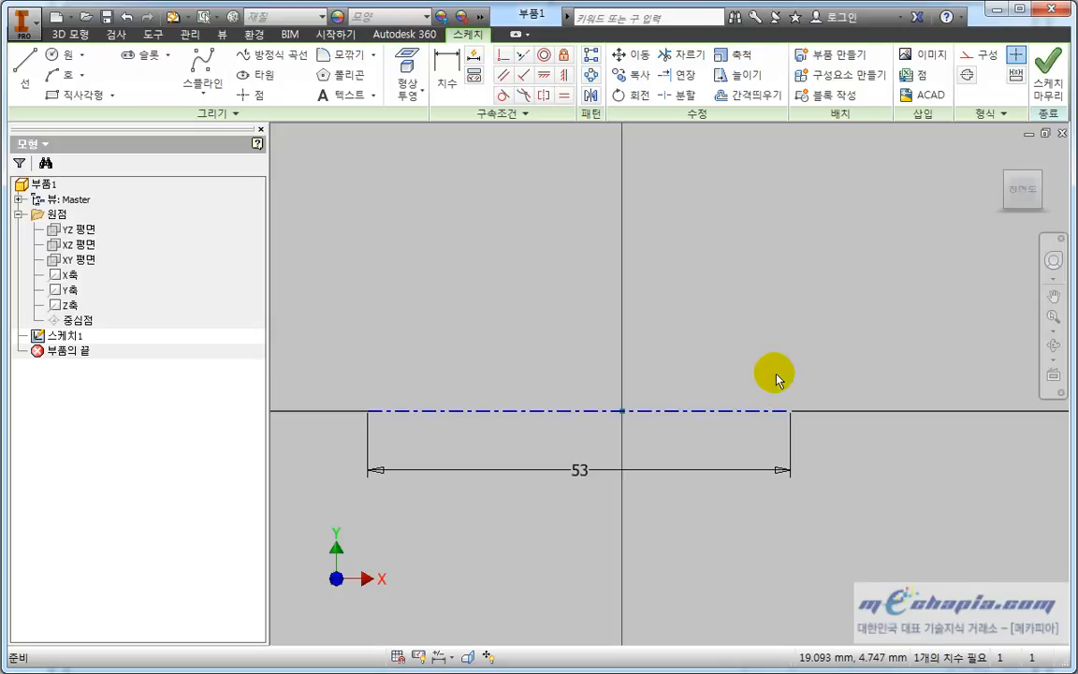
left_click(128, 18)
left_click(127, 18)
left_click(488, 224)
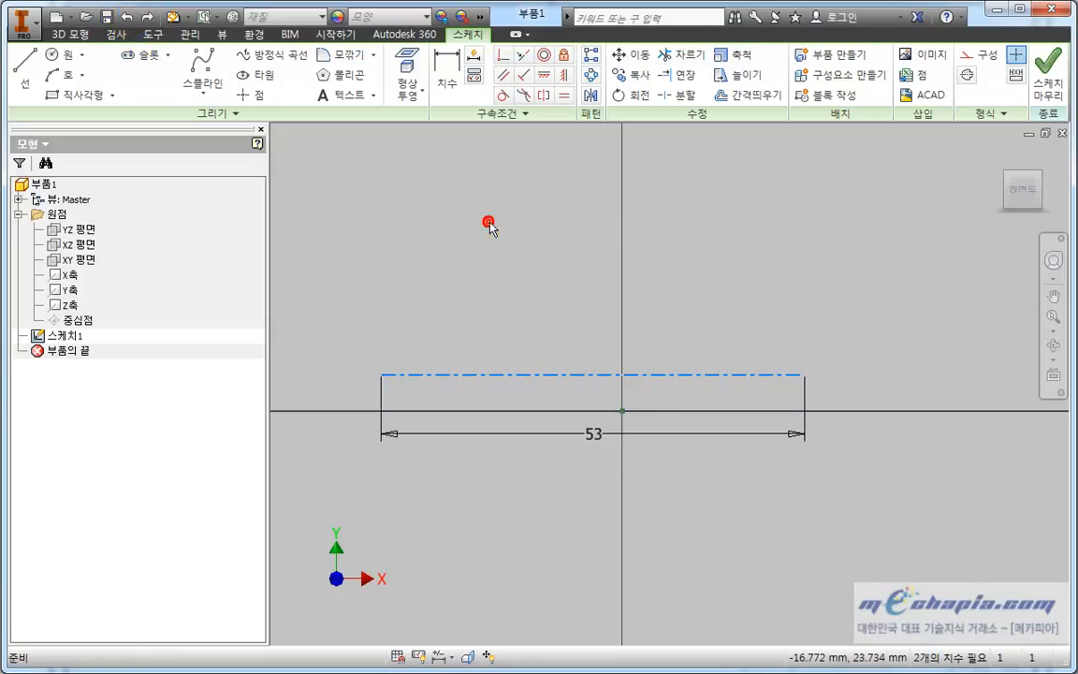
Apply a coincident constraint between the midpoint of the 53 mm centerline and the sketch origin.
left_click(502, 55)
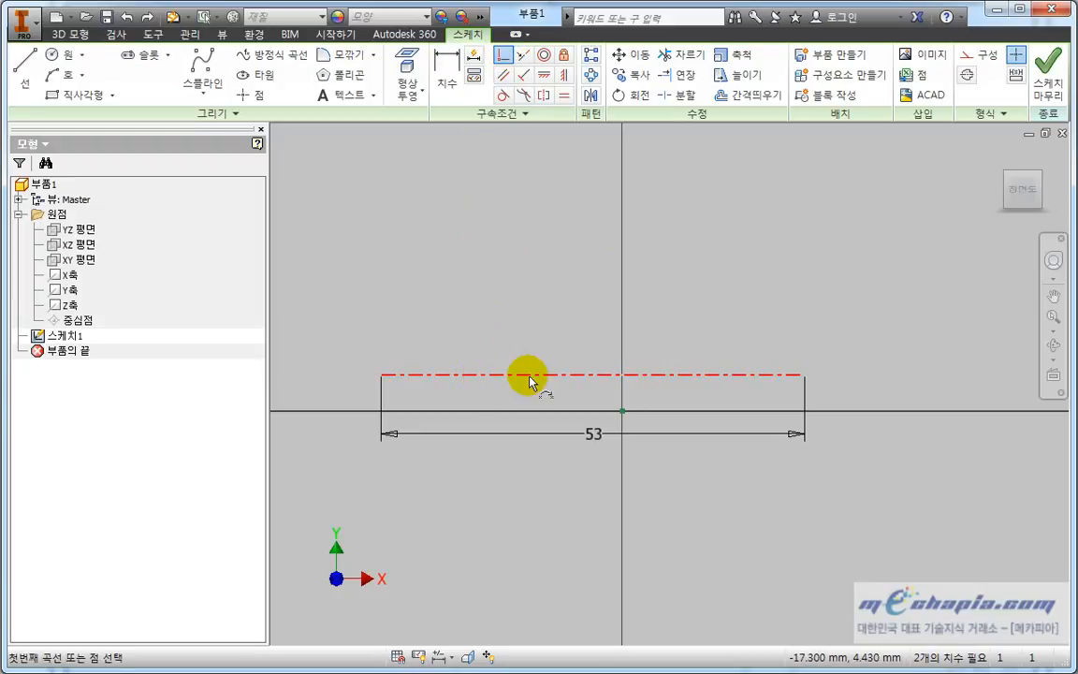
left_click(594, 375)
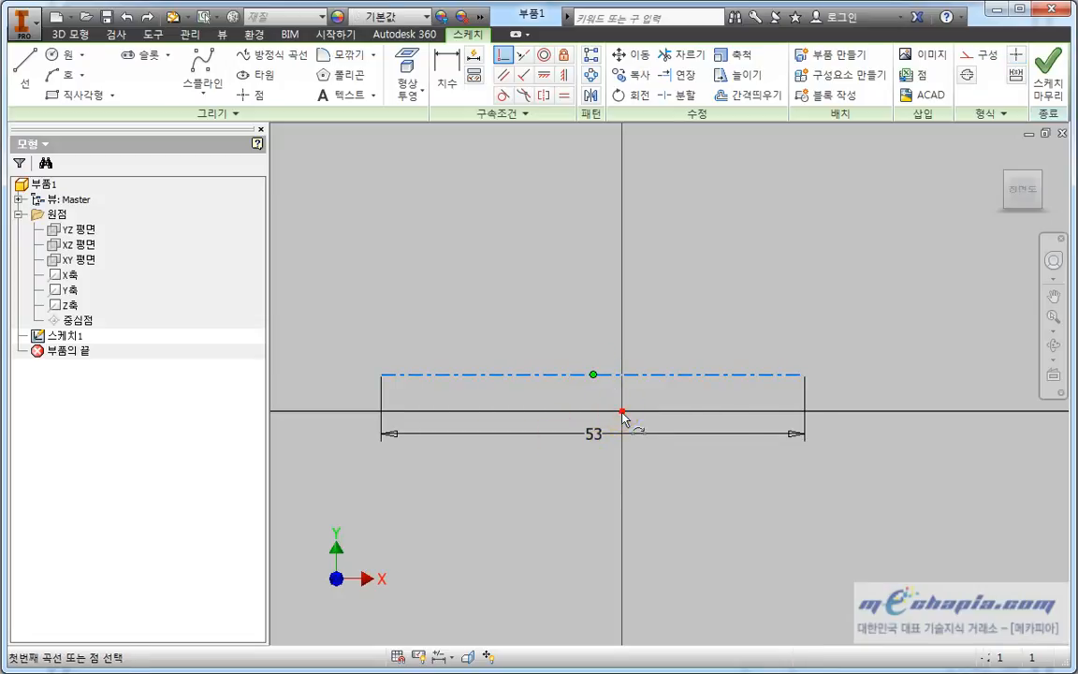
left_click(622, 411)
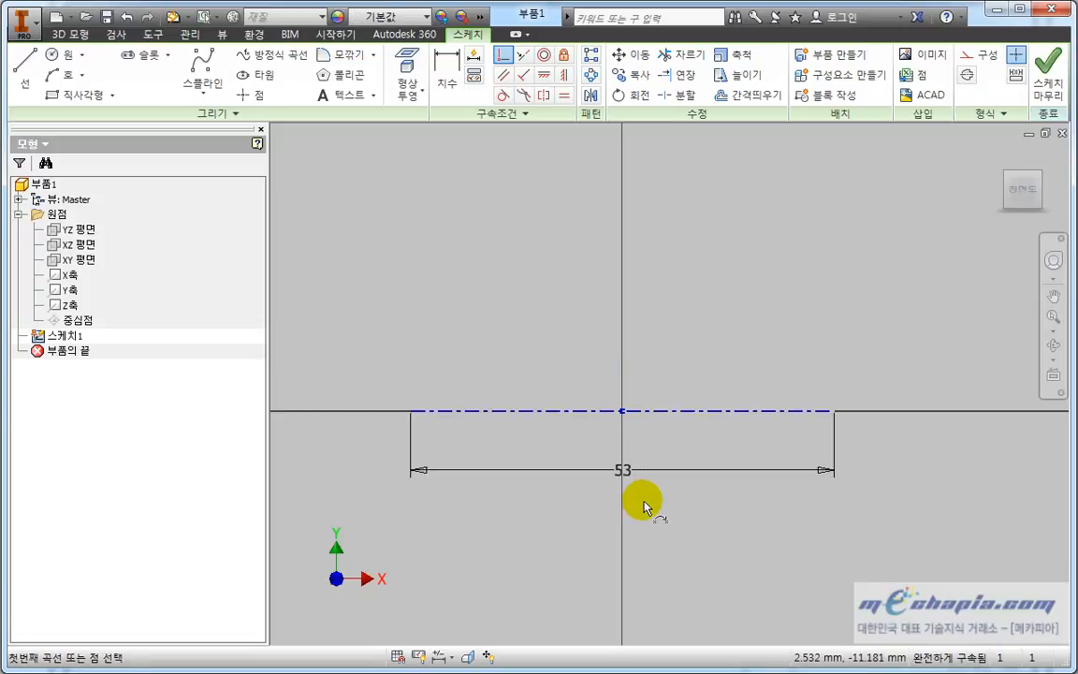
key("Escape")
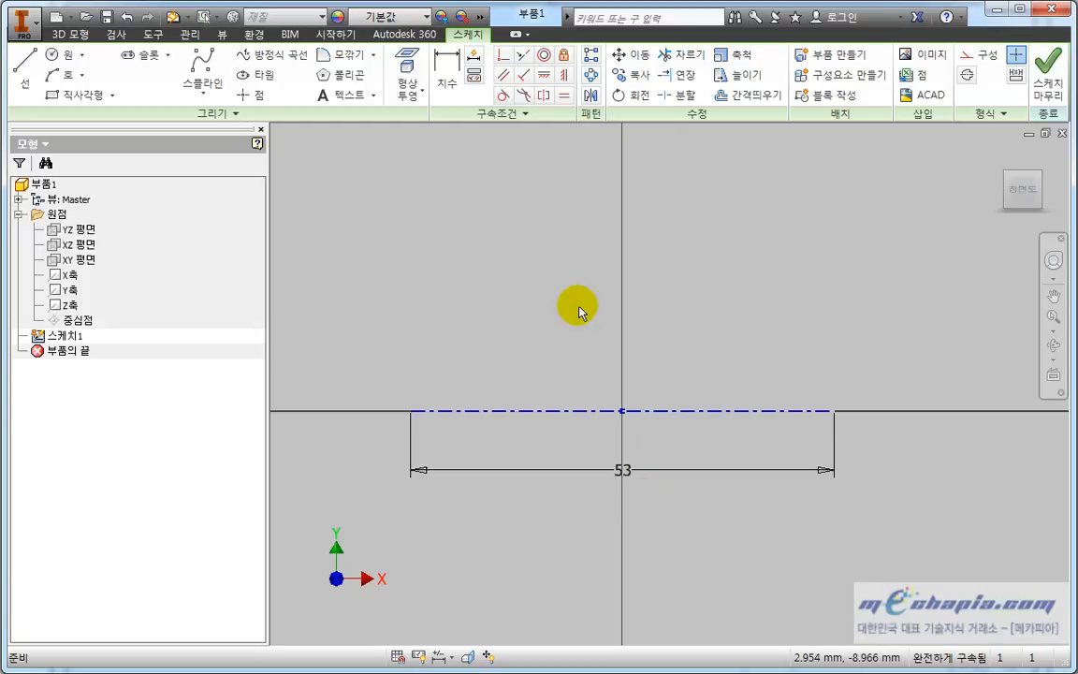
Sketch a three-step half-shaft profile above the centerline, joining its two ends, with the tallest step at the left about 16.6 mm high.
left_click(26, 81)
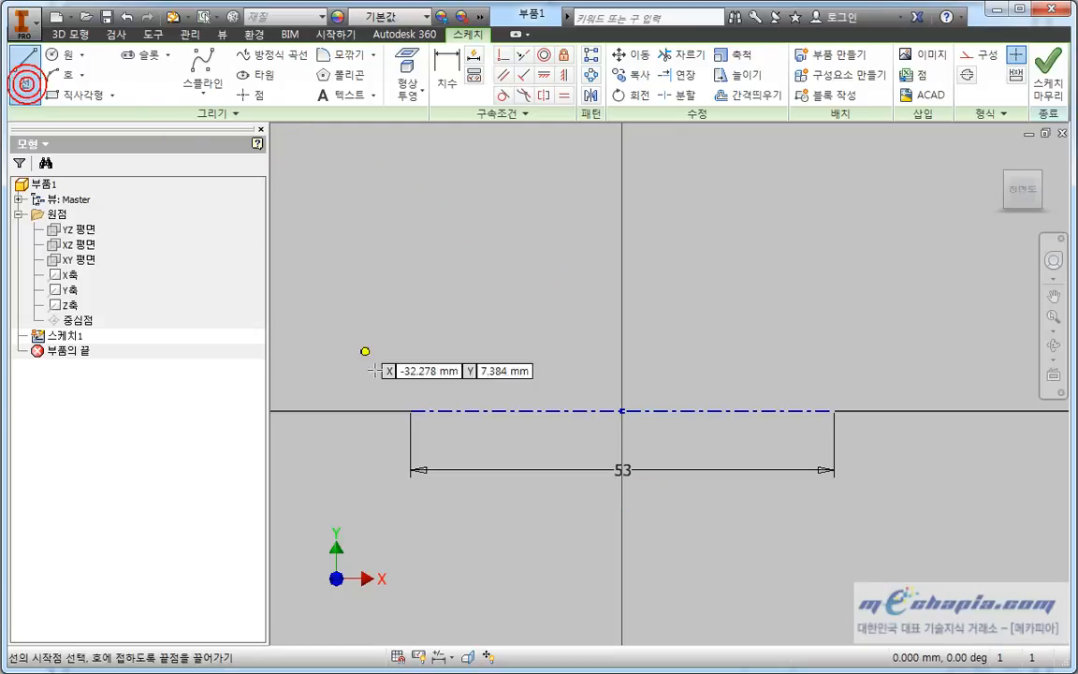
left_click(412, 410)
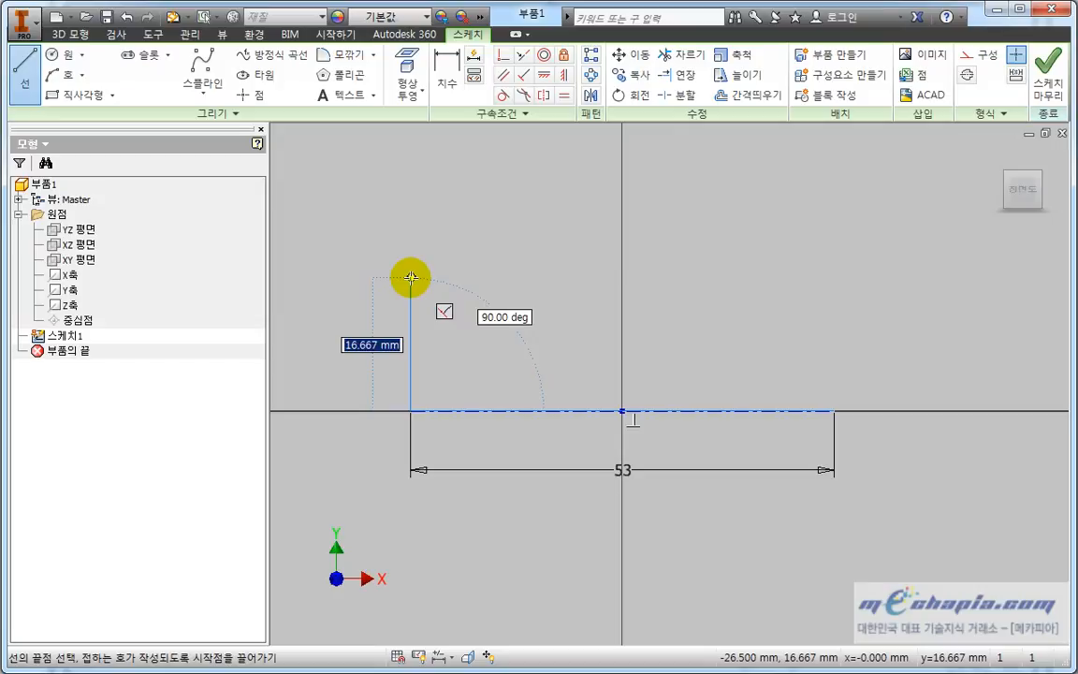
left_click(411, 278)
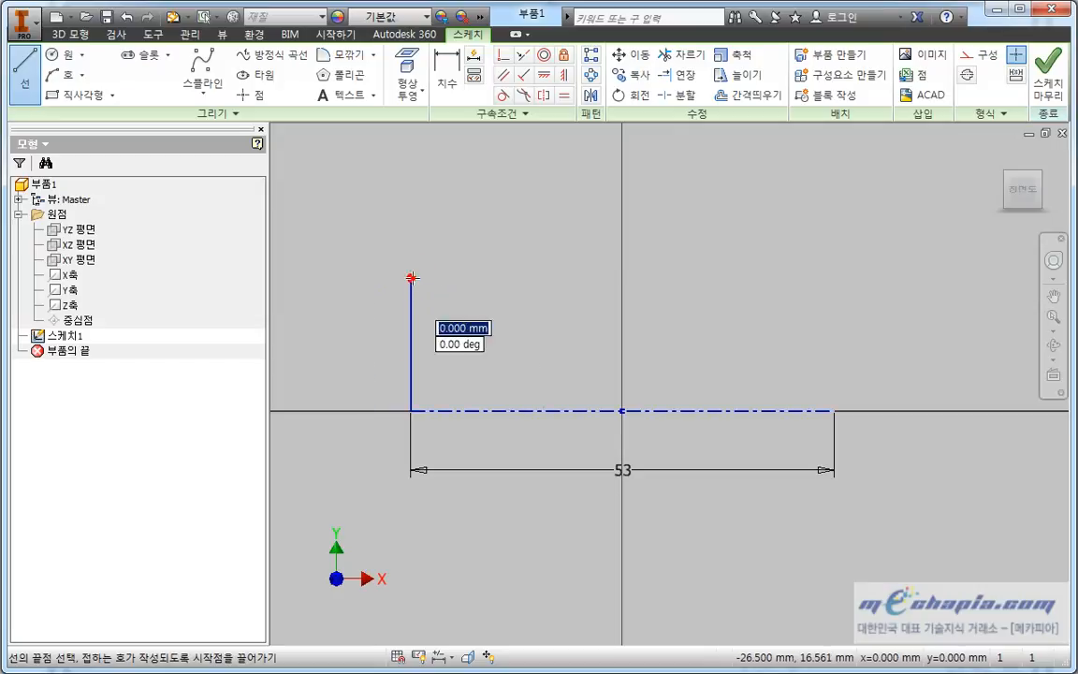
left_click(515, 279)
left_click(516, 360)
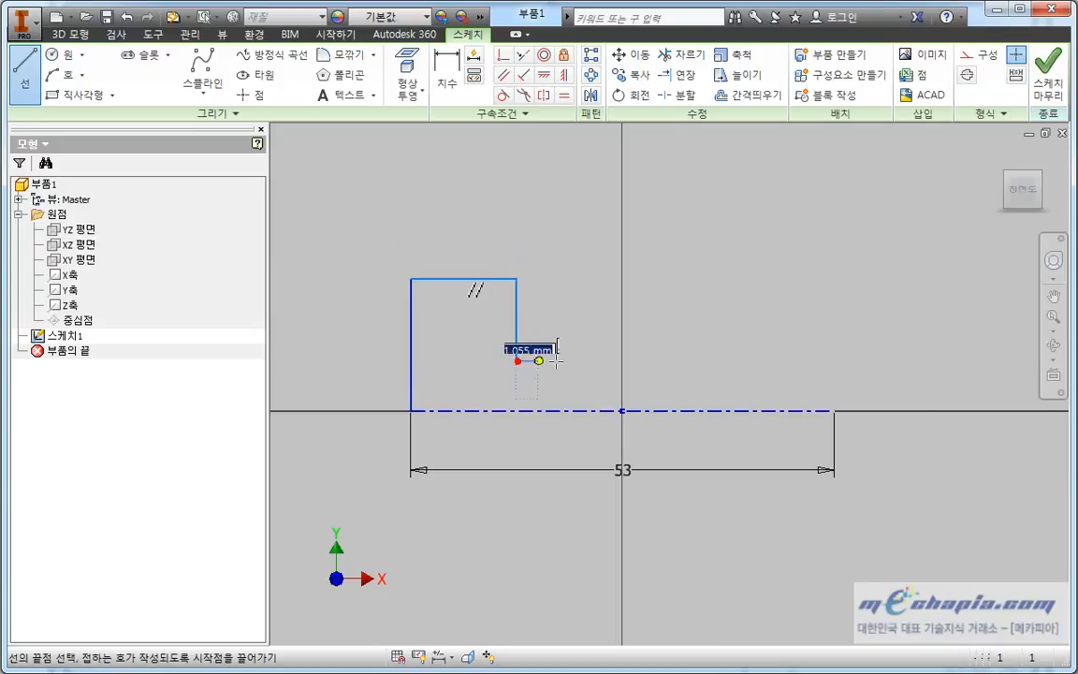
left_click(727, 361)
left_click(726, 383)
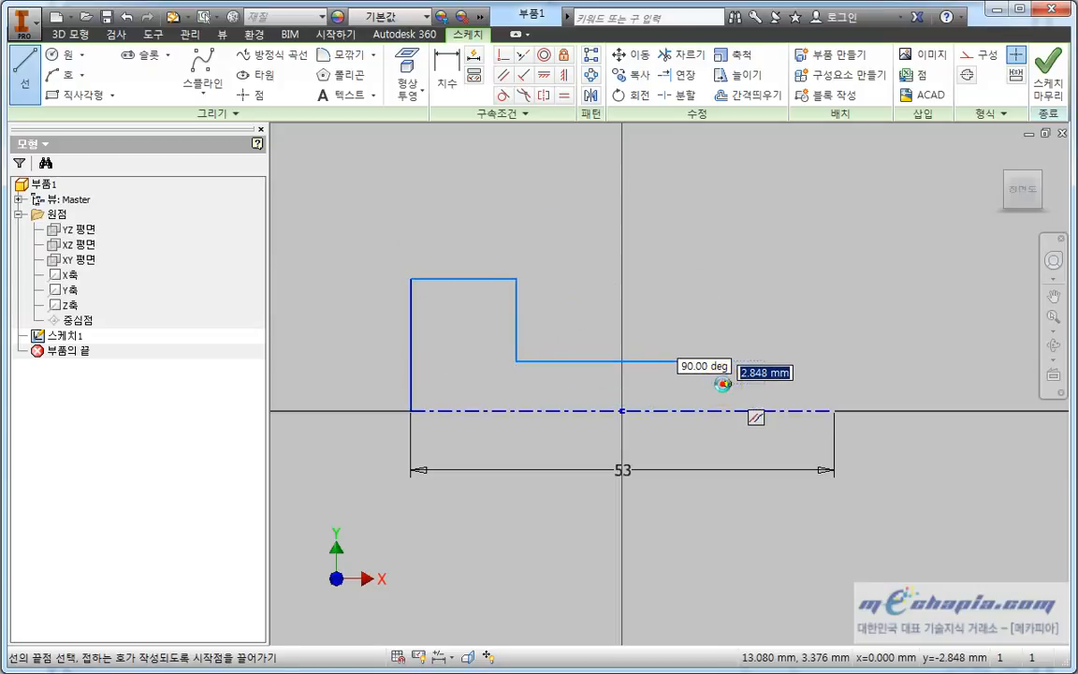
left_click(835, 384)
left_click(833, 409)
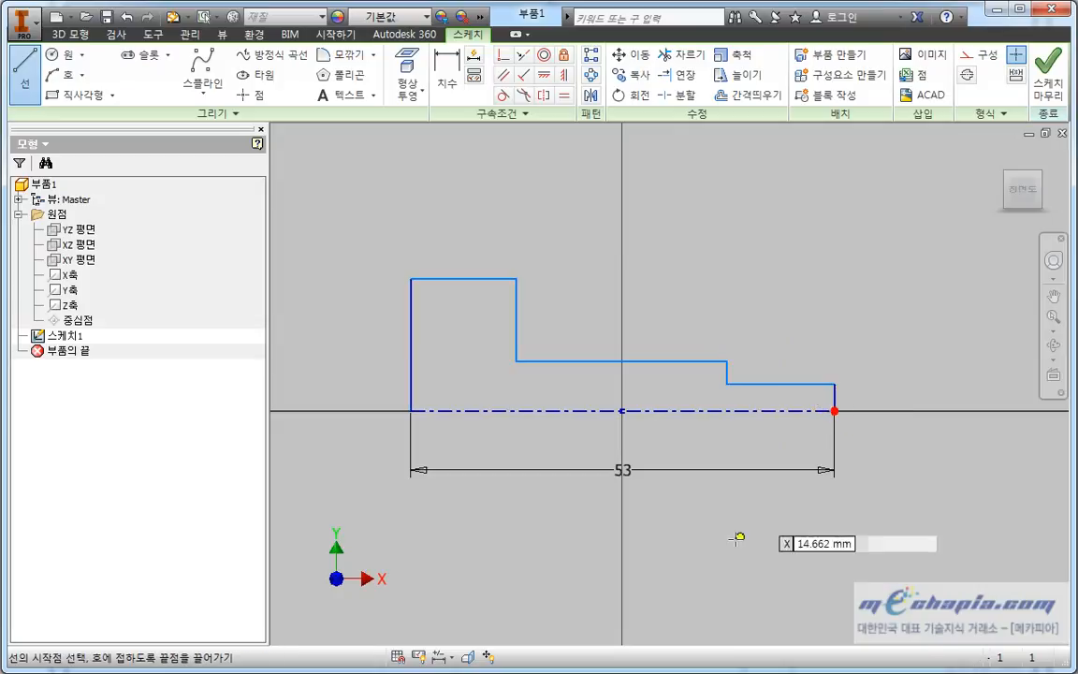
key("Escape")
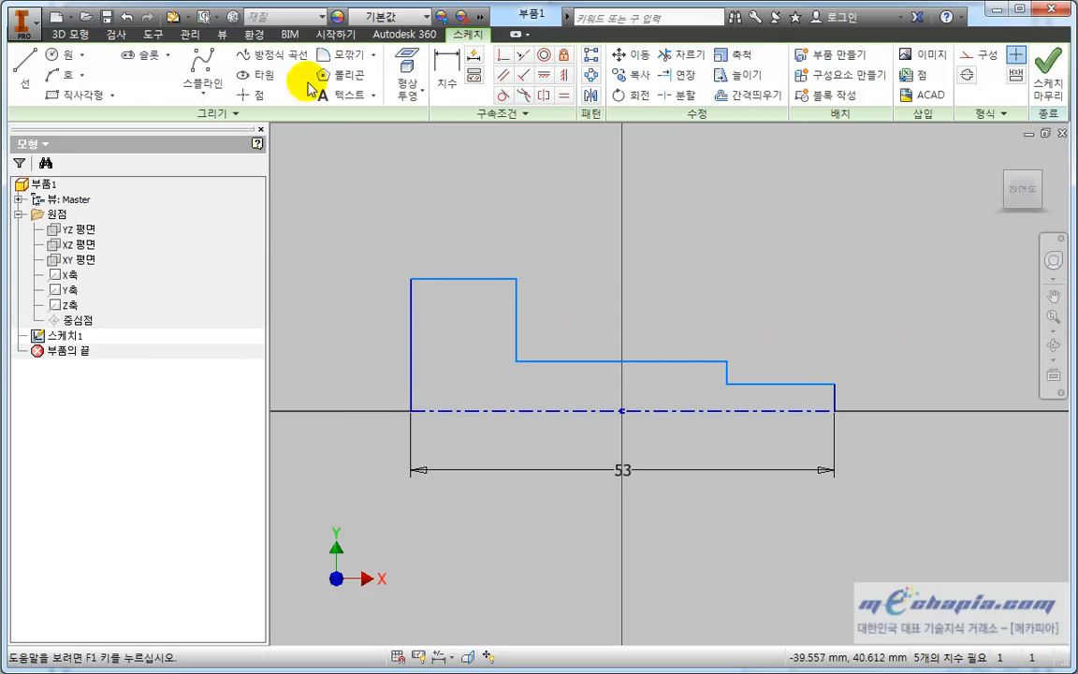
left_click(435, 61)
left_click(412, 370)
left_click(354, 355)
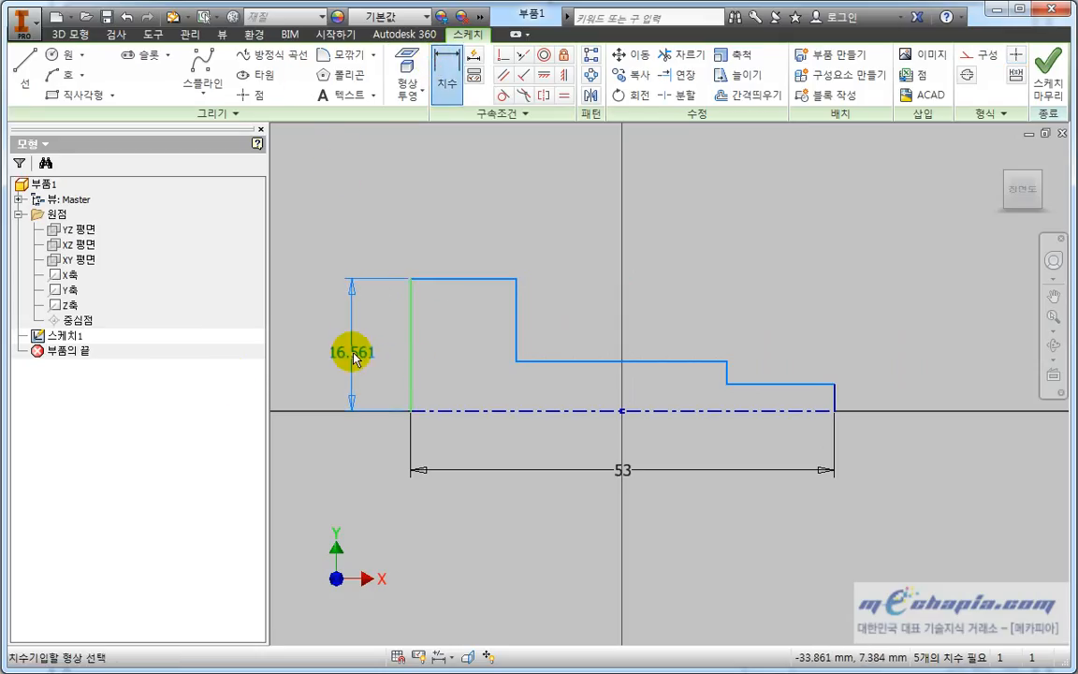
key("Escape")
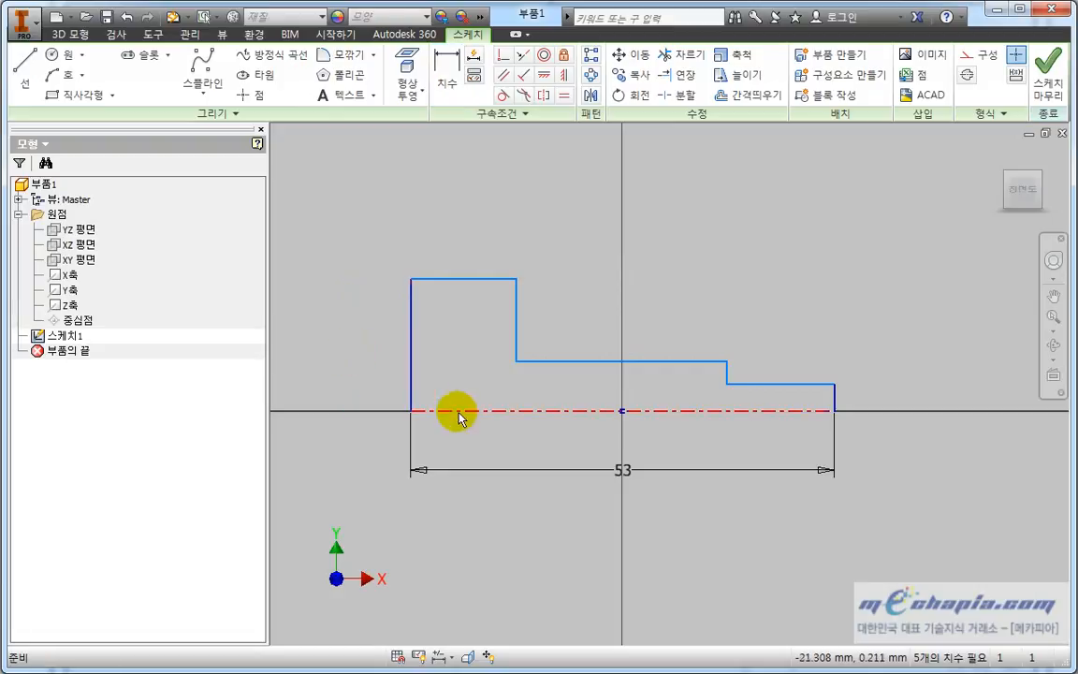
left_click(506, 417)
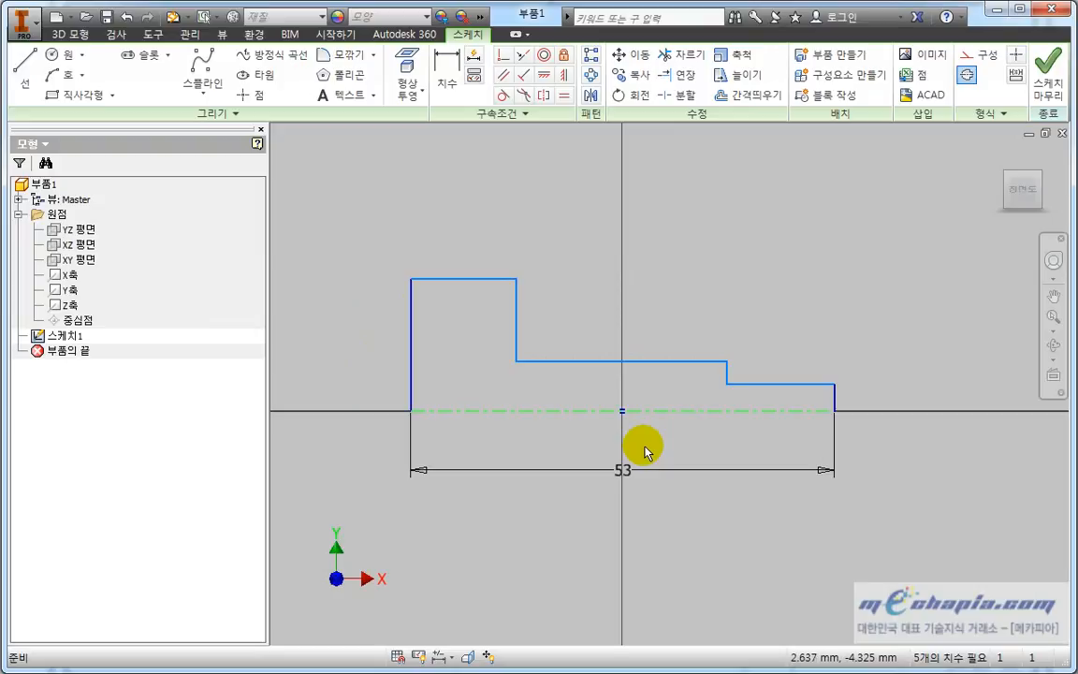
key("Escape")
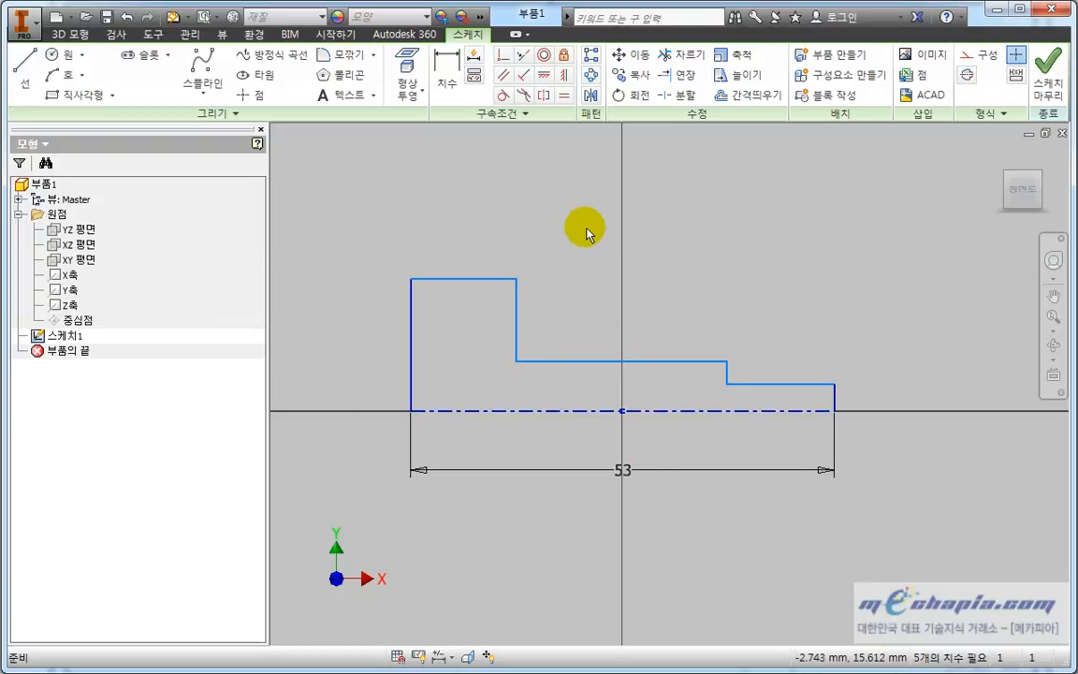
Add a diameter dimension of 20 mm between the tallest step's upper line and the centerline, placed left of the profile.
left_click(453, 88)
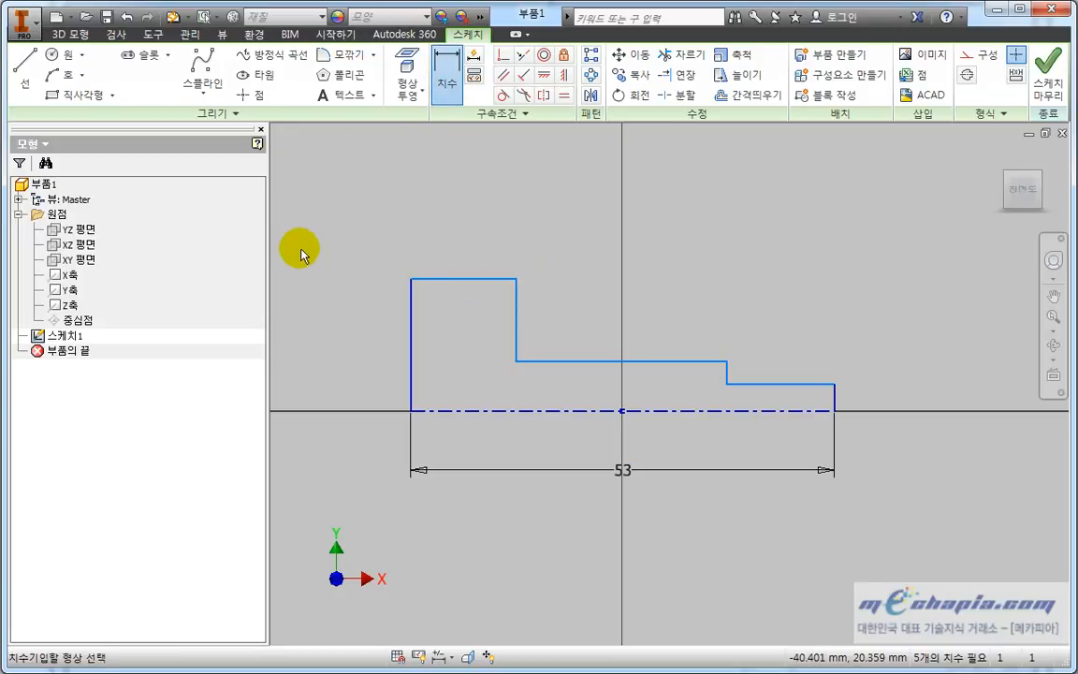
left_click(473, 281)
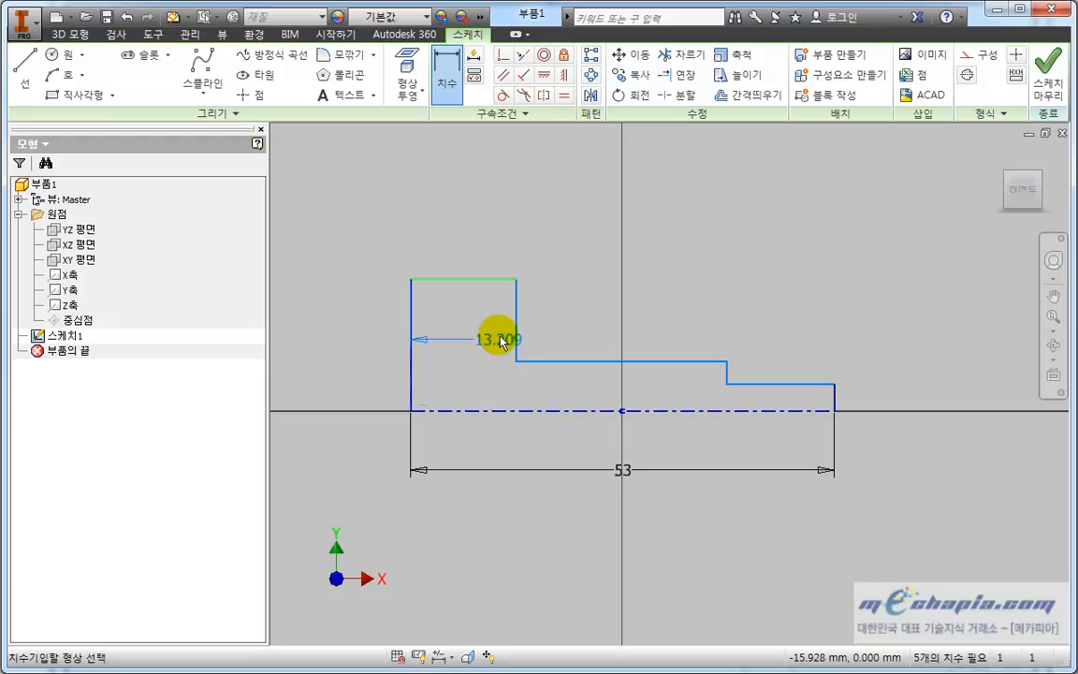
left_click(479, 412)
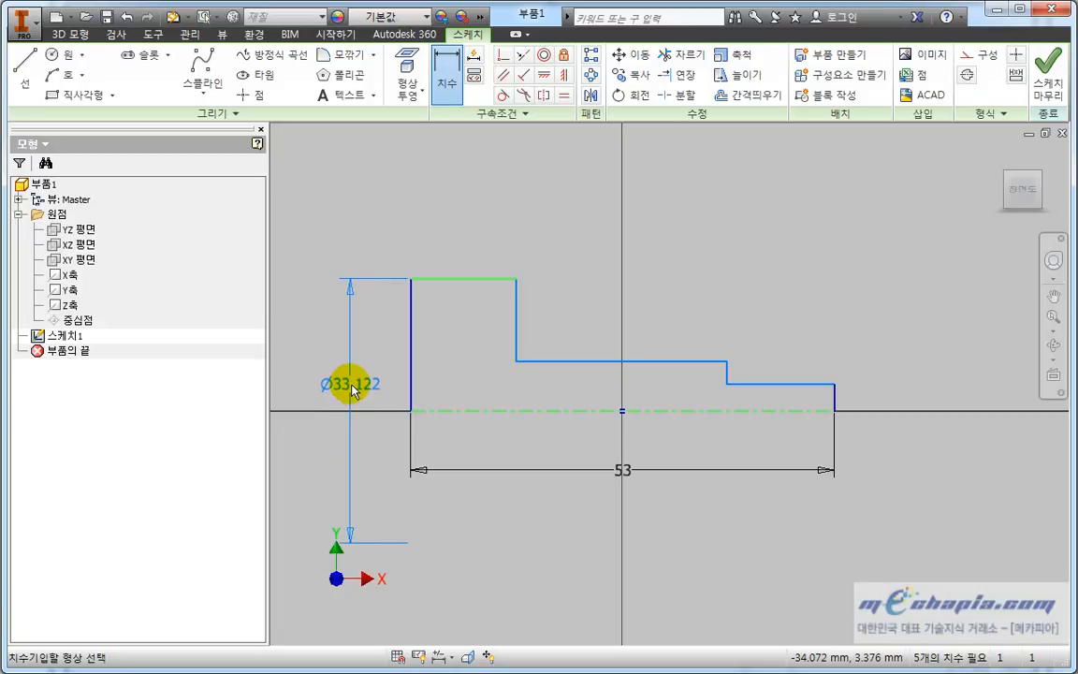
left_click(352, 387)
type("20")
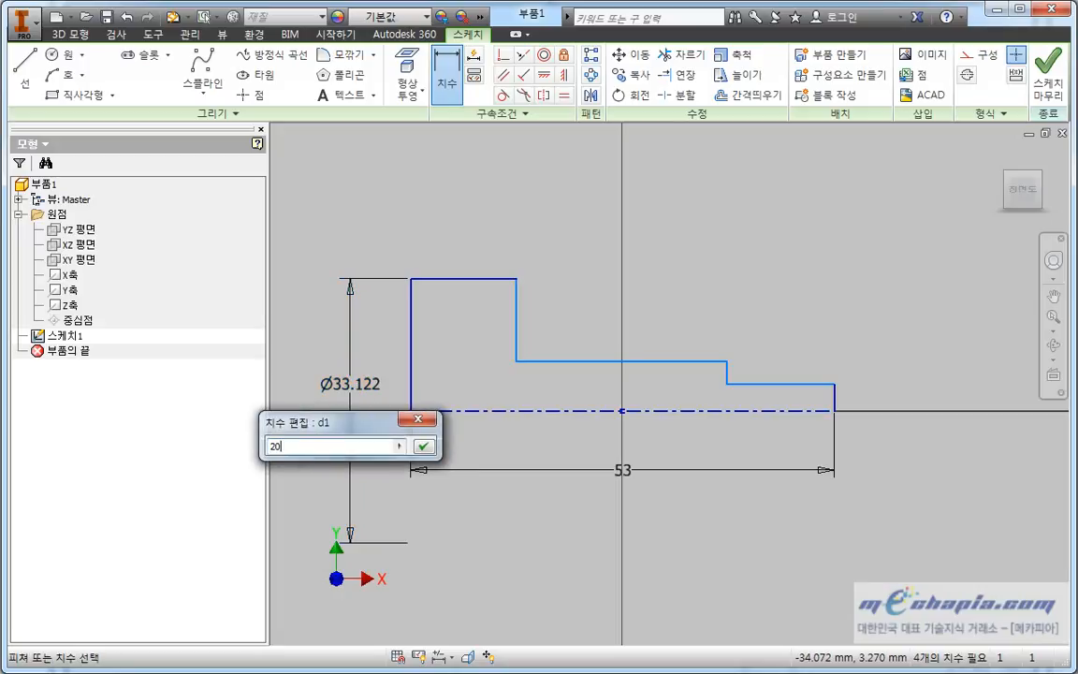
key("Return")
Move the middle and right horizontal profile lines above the centerline so the steps descend toward the right.
scroll(663, 514, "up", 3)
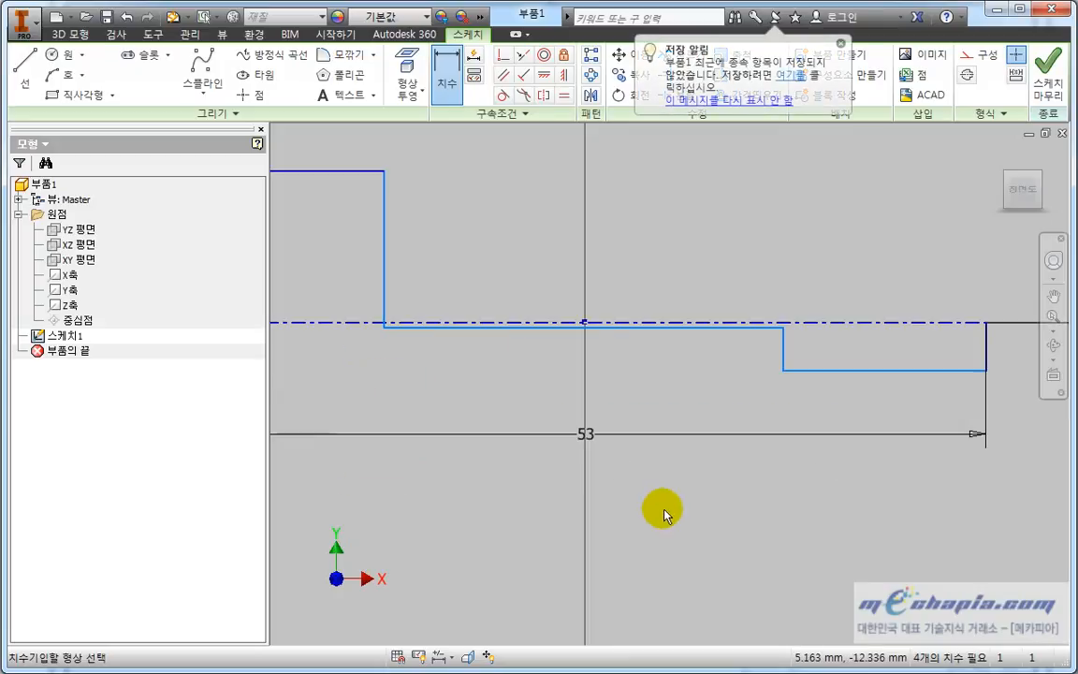
scroll(655, 513, "down", 3)
scroll(603, 505, "up", 2)
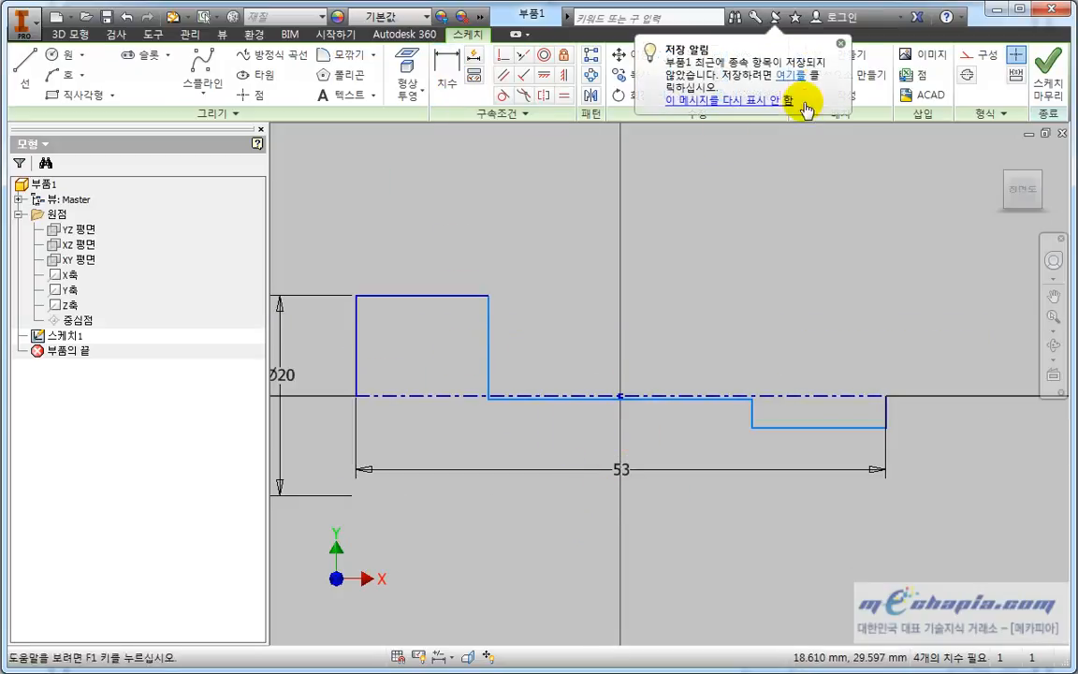
left_click(840, 43)
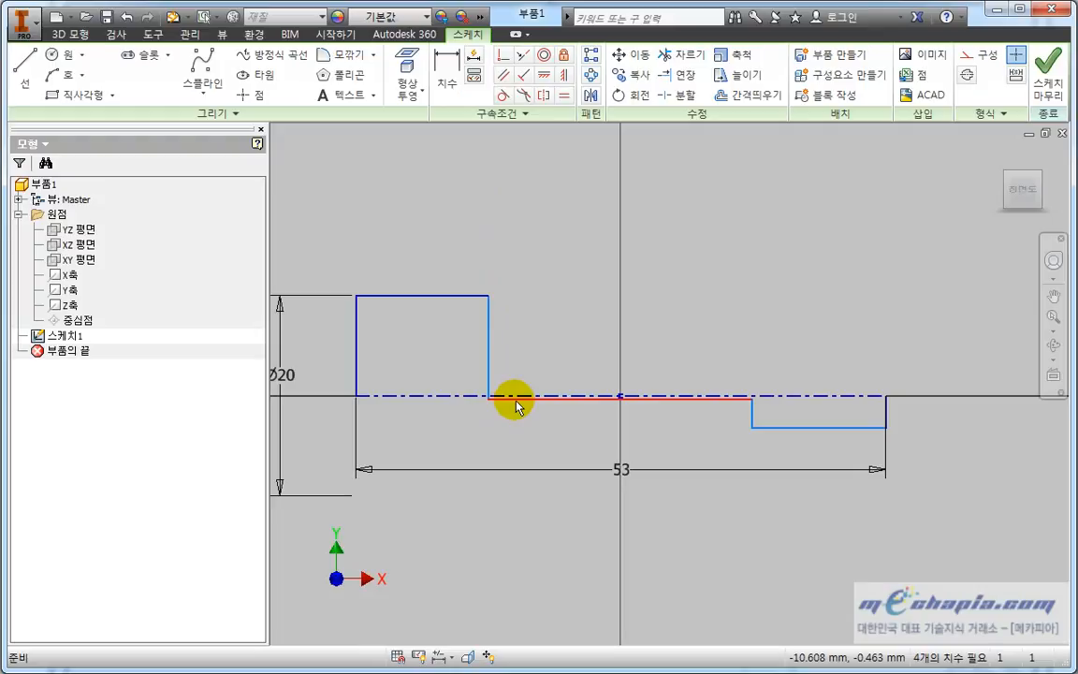
left_click_drag(517, 405, 518, 336)
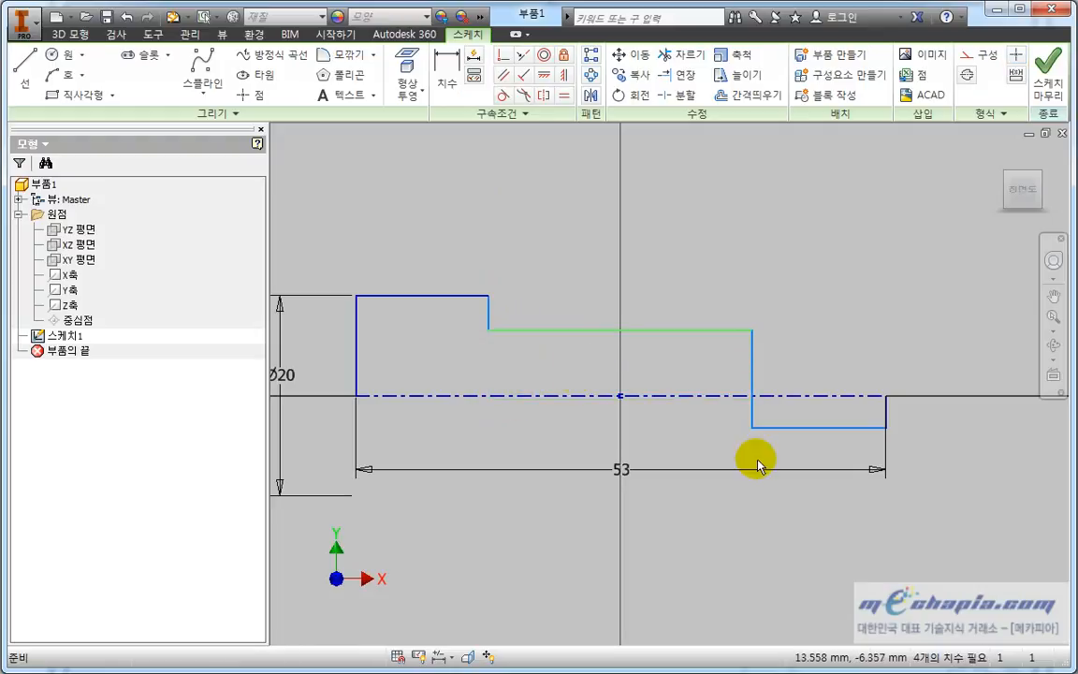
left_click_drag(787, 433, 786, 357)
middle_click_drag(628, 450, 692, 488)
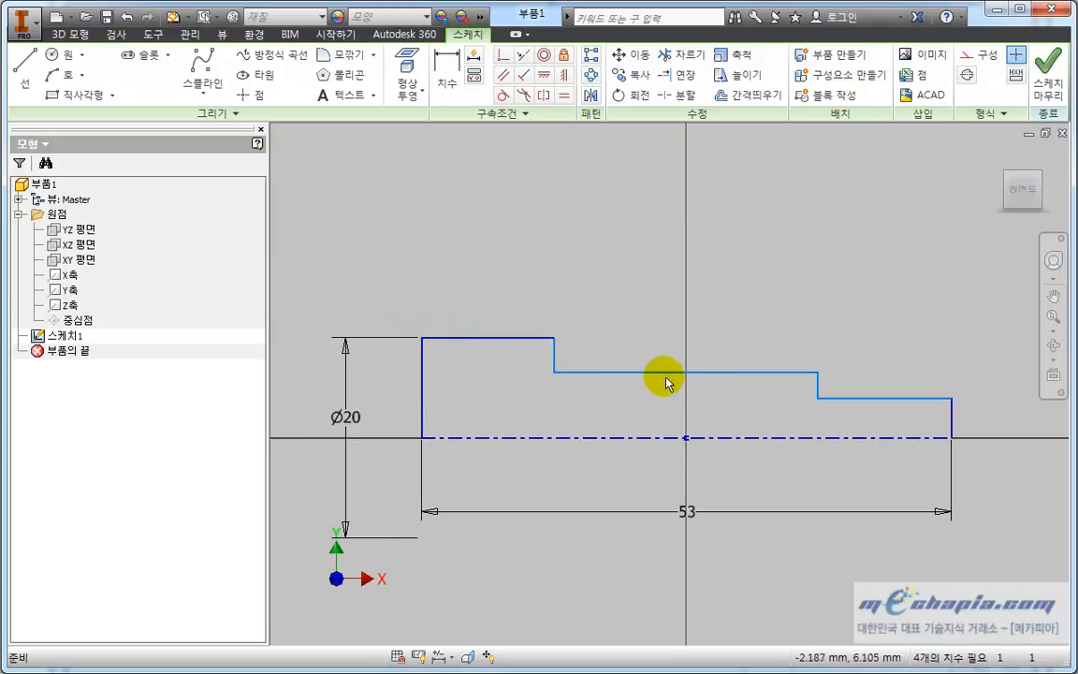
mouse_move(668, 380)
left_mouse_down()
mouse_move(673, 468)
mouse_move(656, 383)
left_mouse_up()
left_click(505, 389)
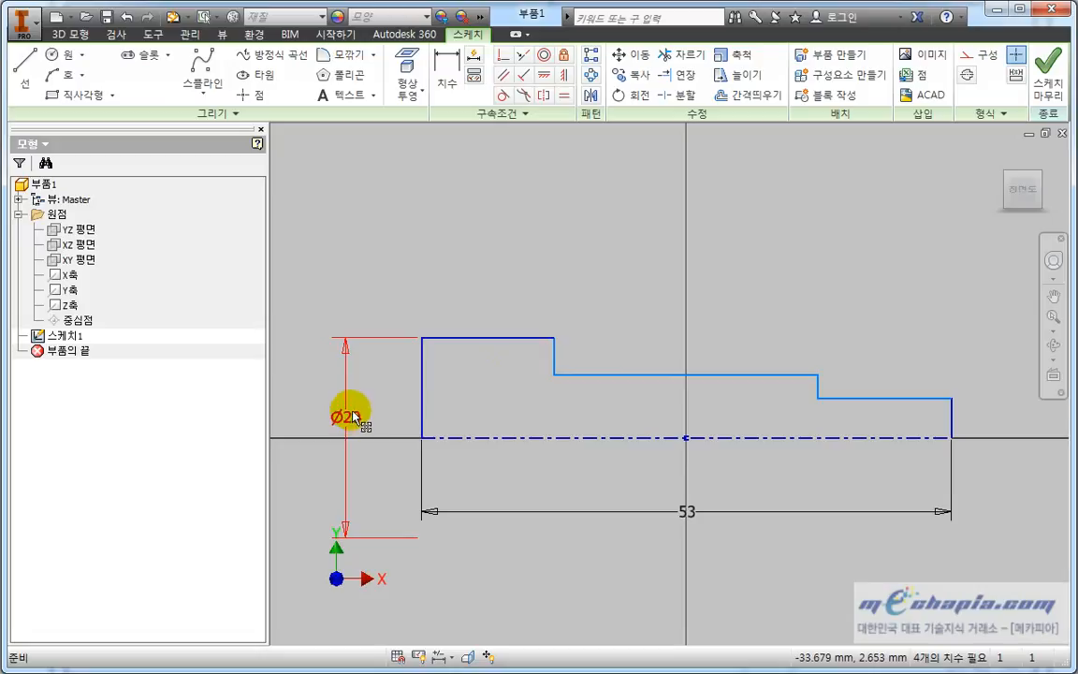
middle_click_drag(515, 408, 524, 390)
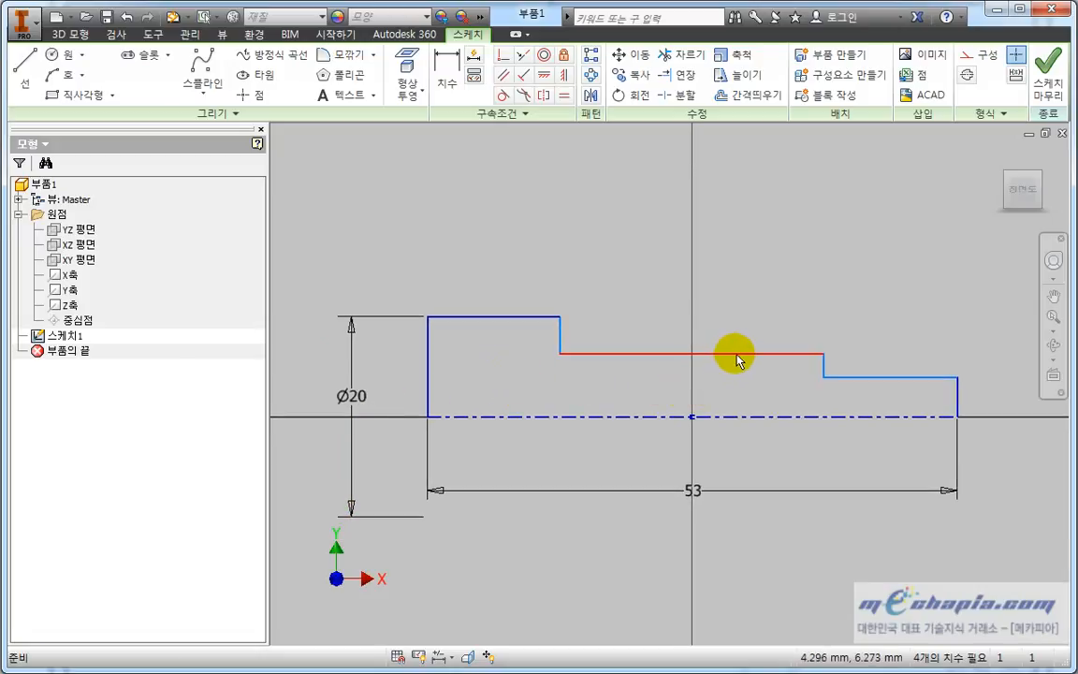
Move the middle horizontal profile line below the centerline, and bring it back to slightly above the right line's height.
left_click_drag(735, 356, 846, 459)
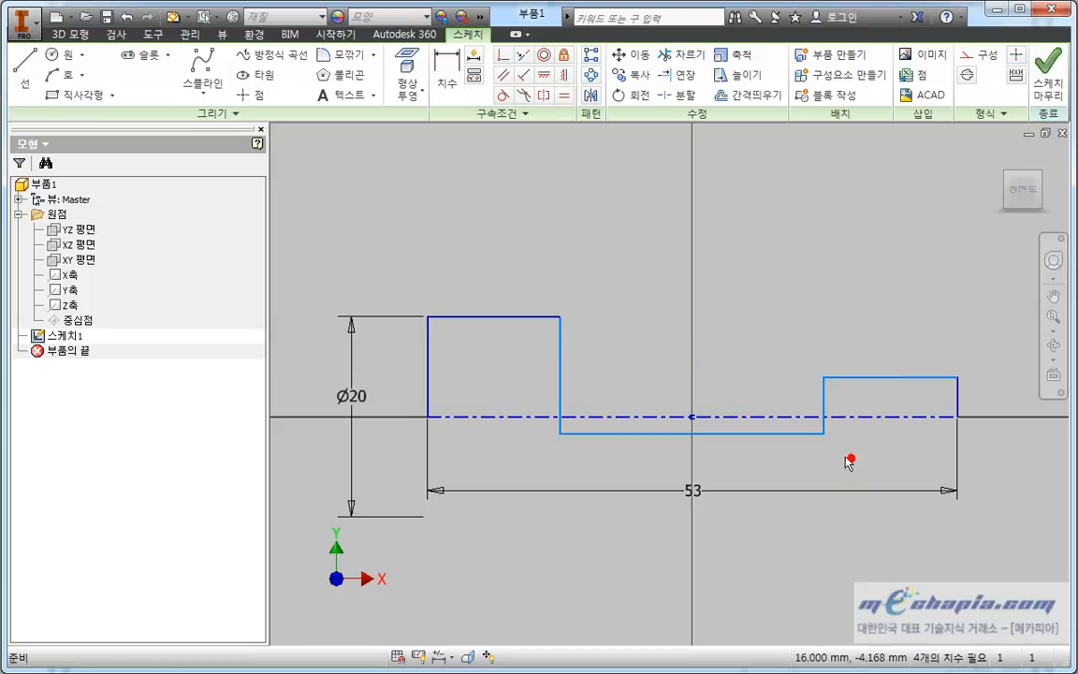
left_click(827, 471)
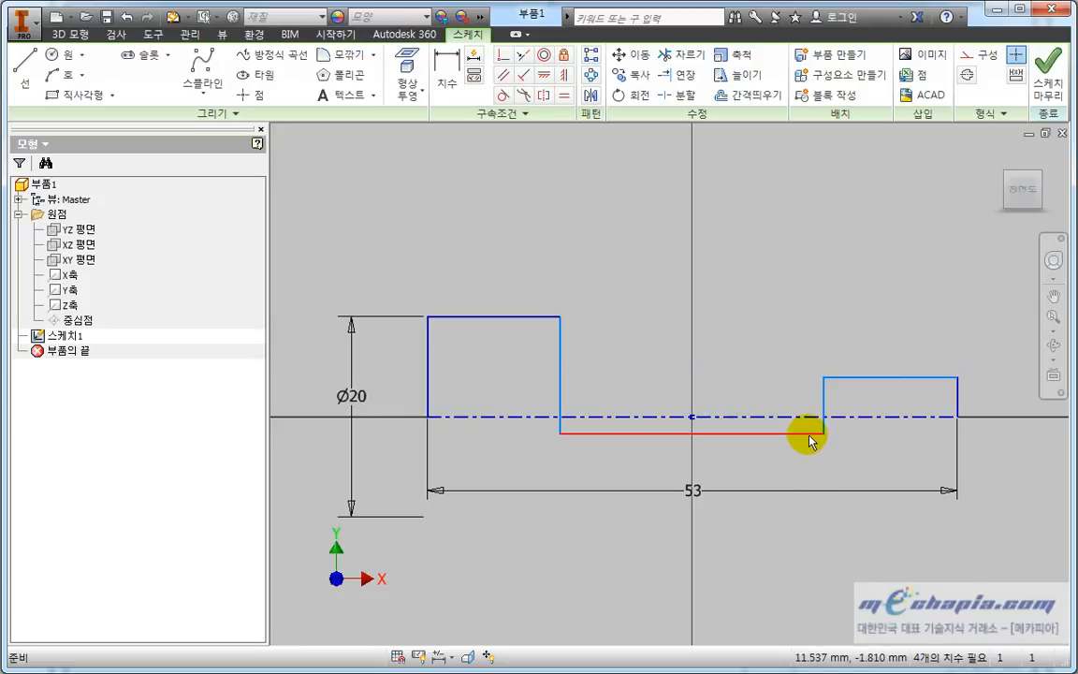
left_click_drag(810, 440, 802, 365)
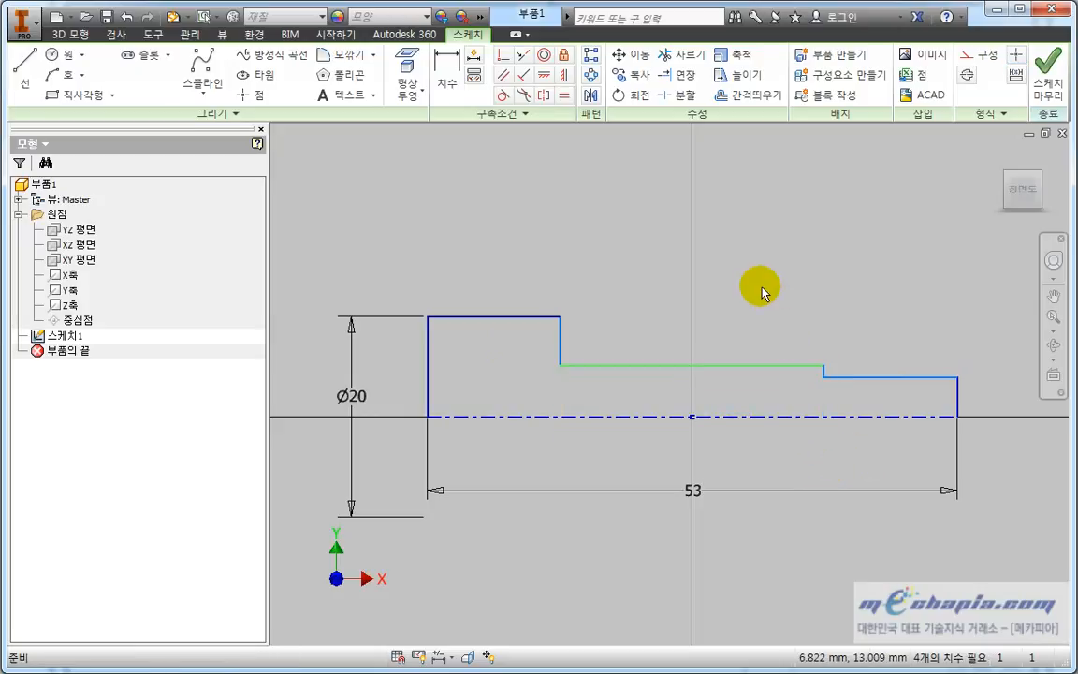
middle_click_drag(758, 301, 770, 296)
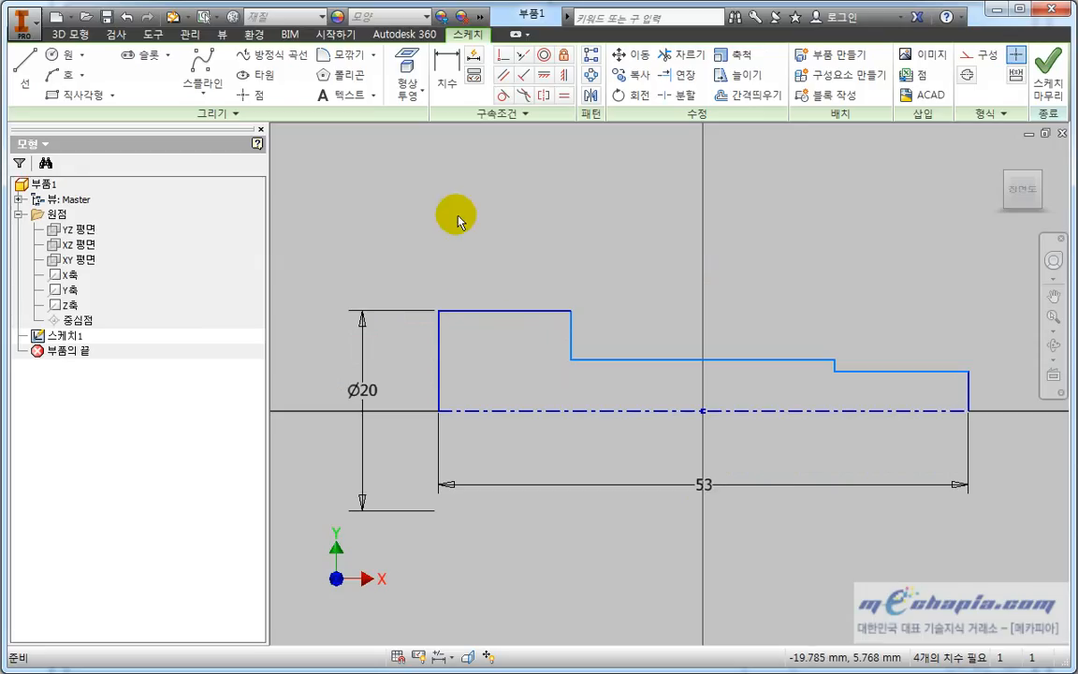
Add a diameter dimension of 8 mm between the middle step's upper line and the centerline, placed below the step's left end.
left_click(447, 60)
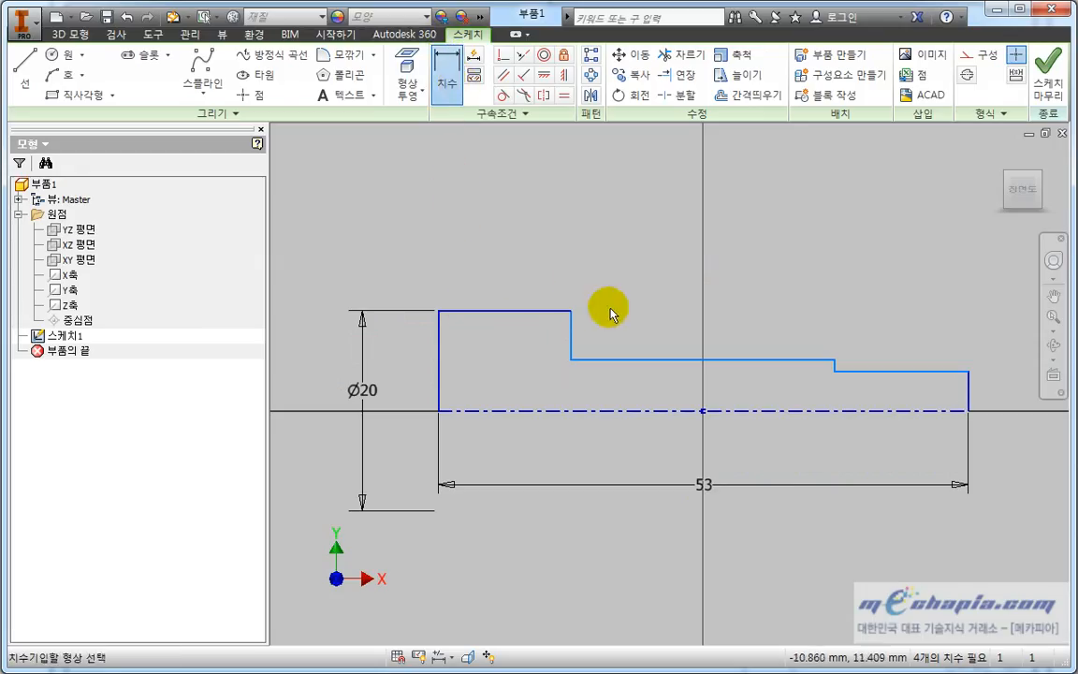
left_click(628, 359)
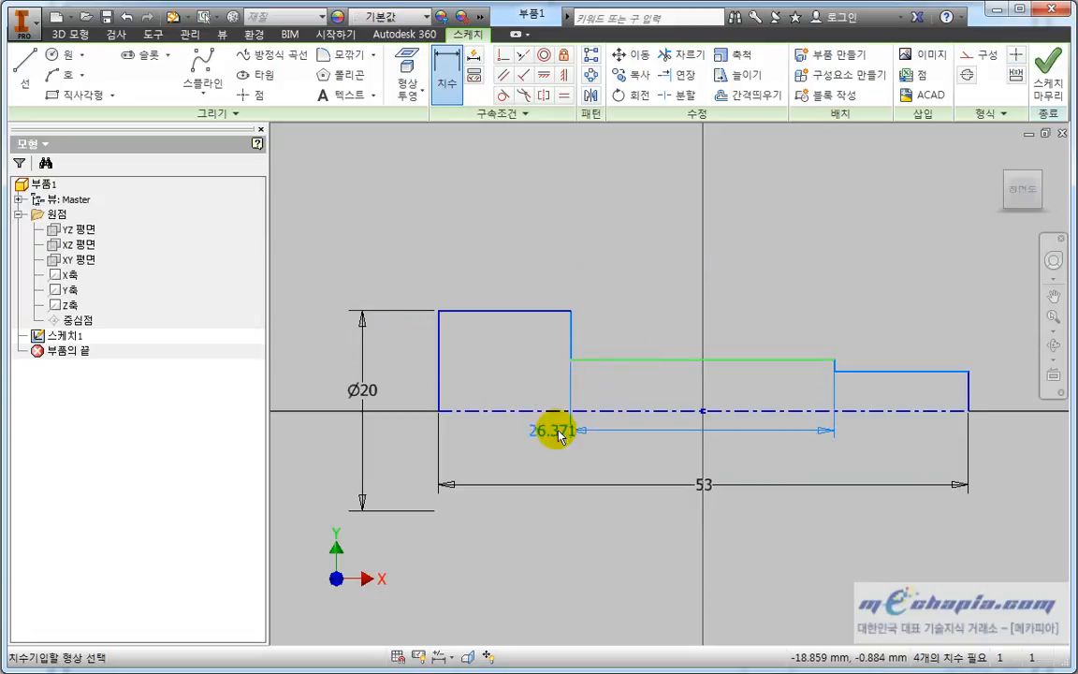
left_click(617, 412)
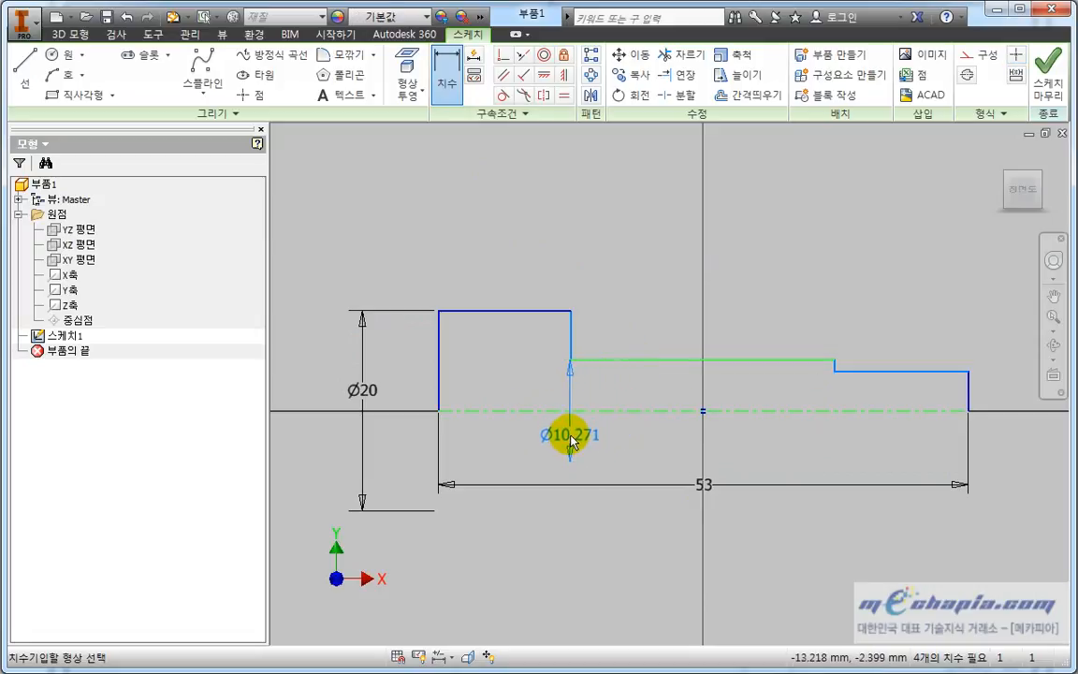
left_click(566, 435)
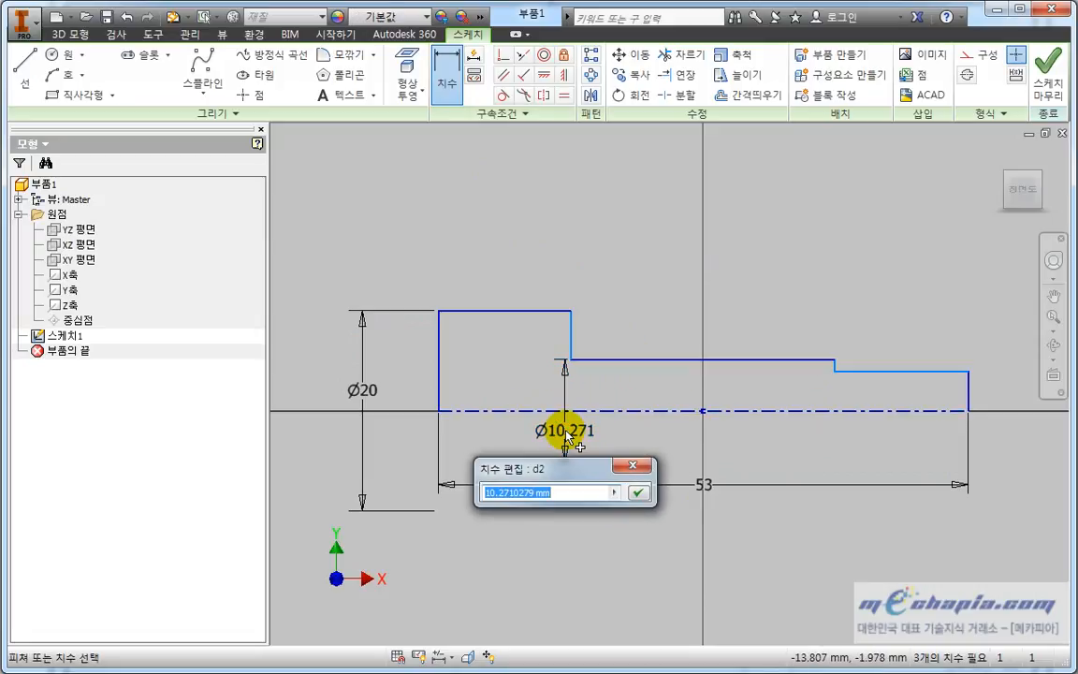
type("8")
key("Return")
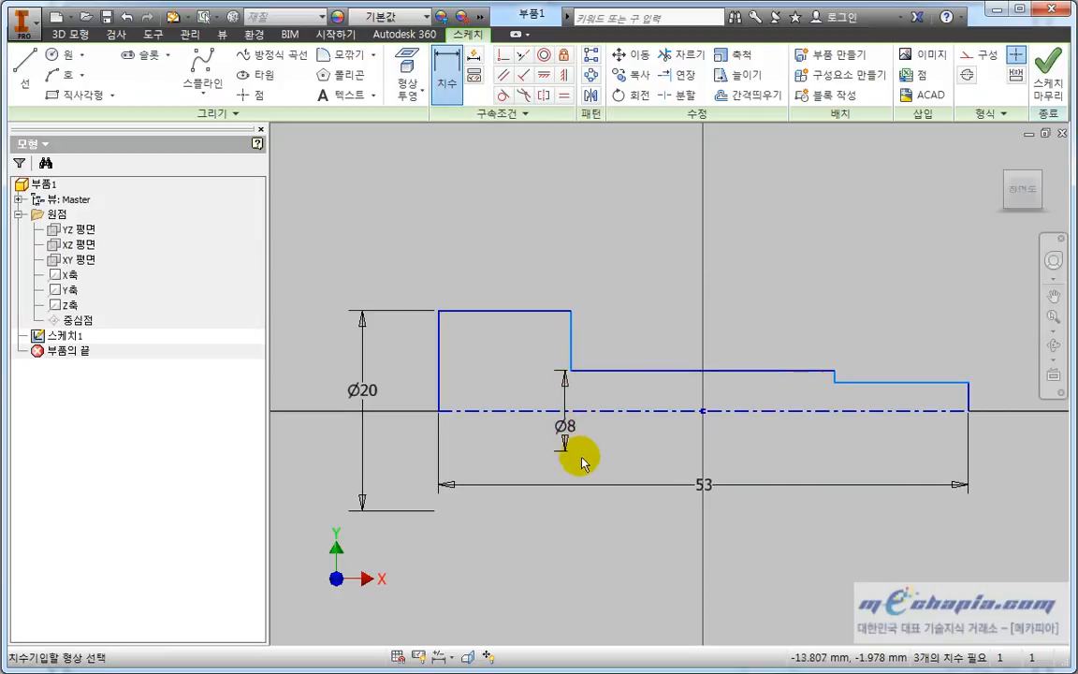
key("Escape")
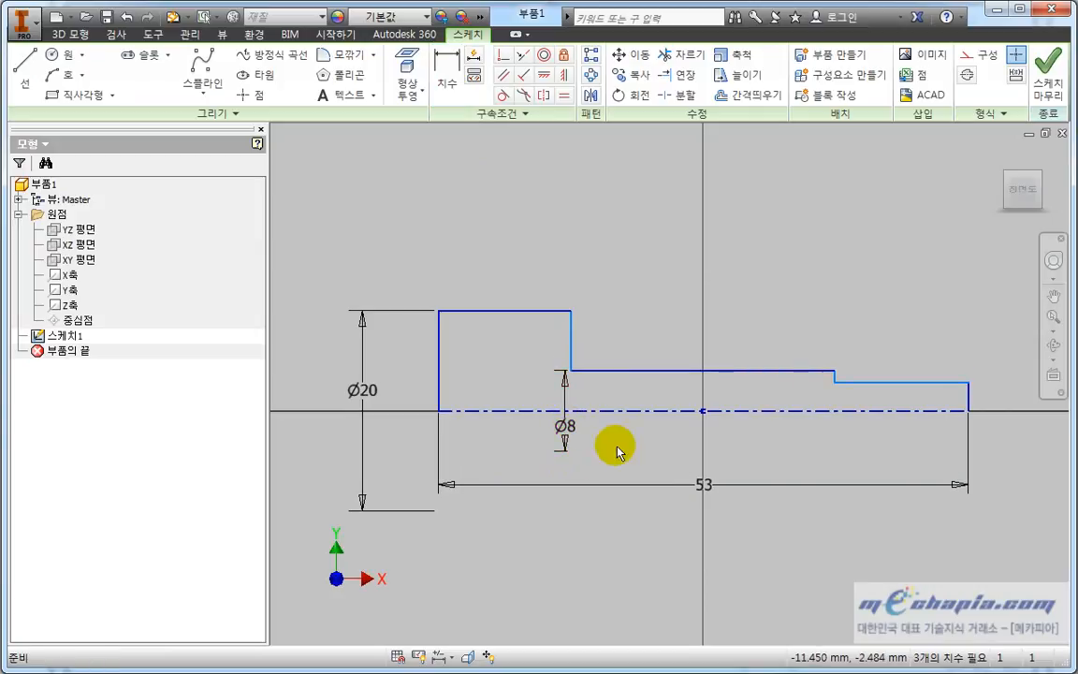
middle_click_drag(757, 447, 698, 438)
left_click(455, 66)
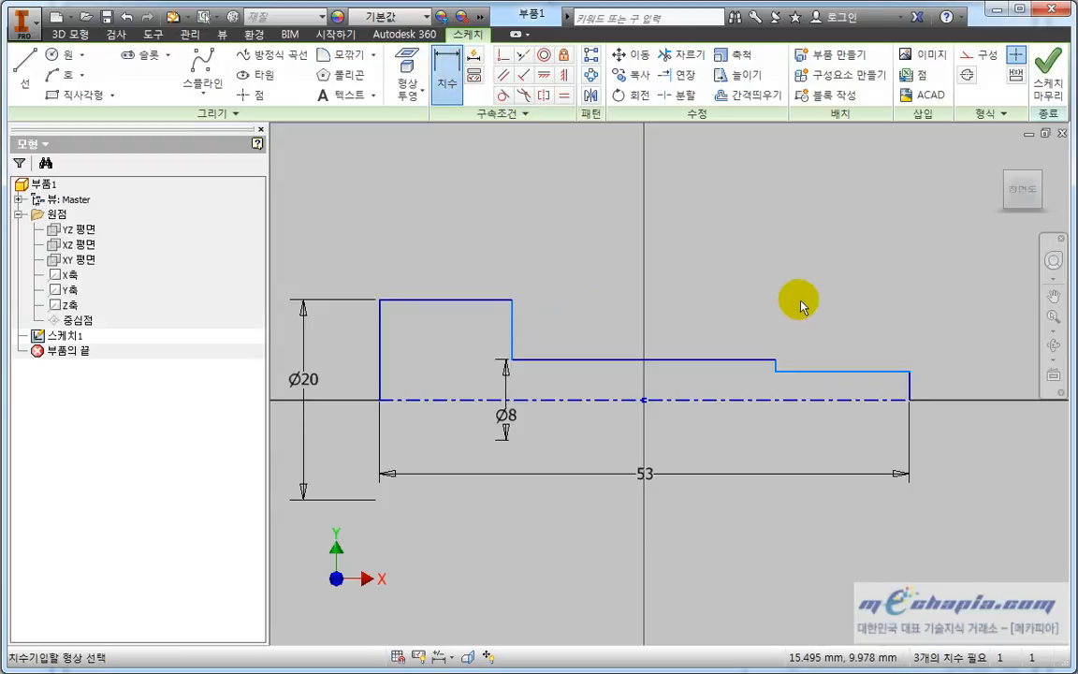
middle_click_drag(805, 289, 728, 228)
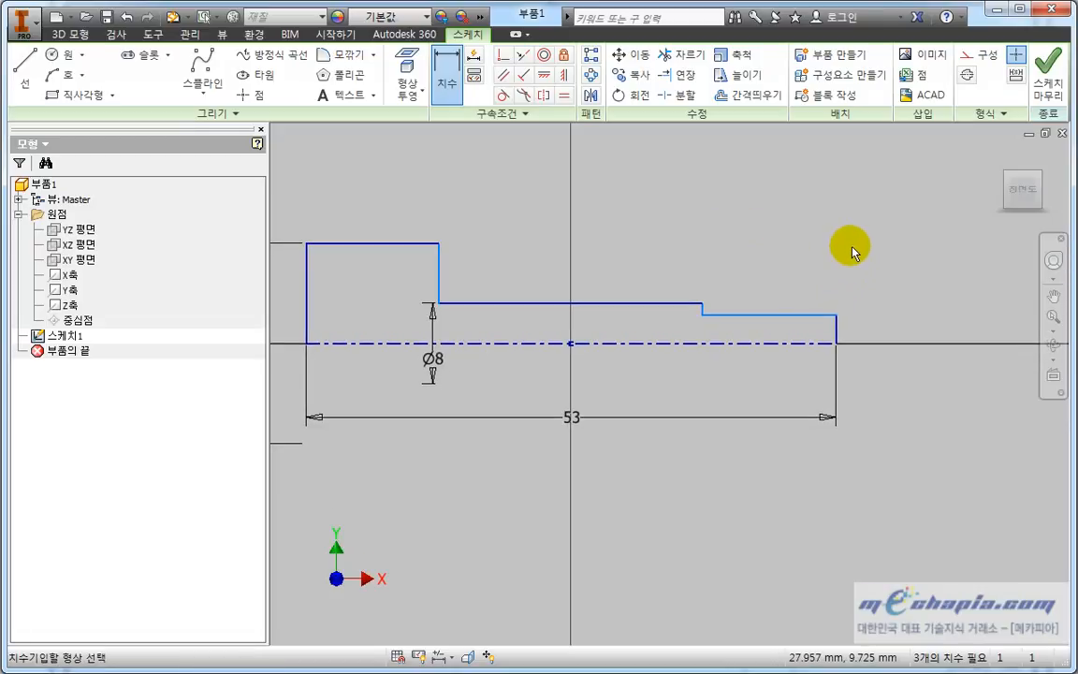
middle_click_drag(852, 251, 829, 224)
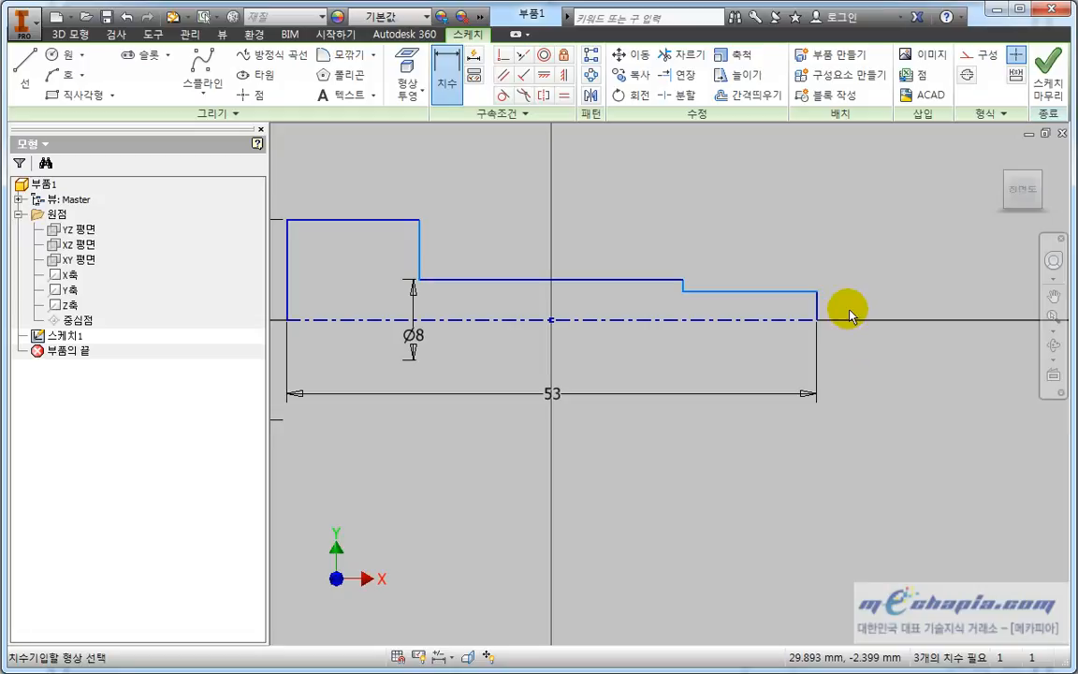
scroll(849, 304, "up", 3)
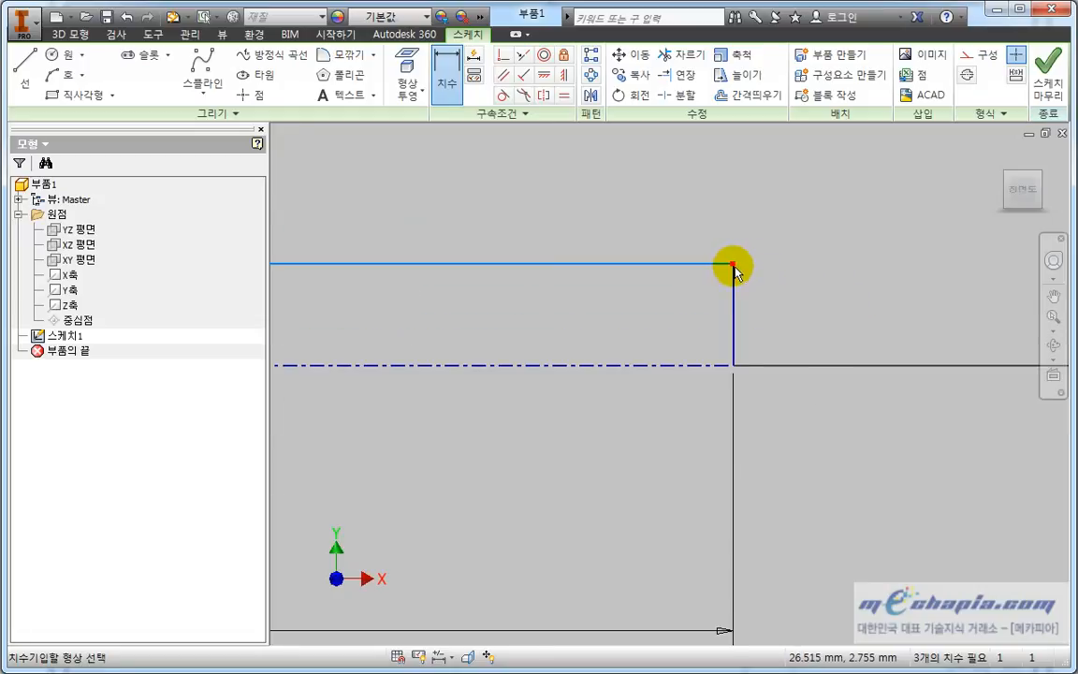
left_click(734, 266)
left_click(733, 365)
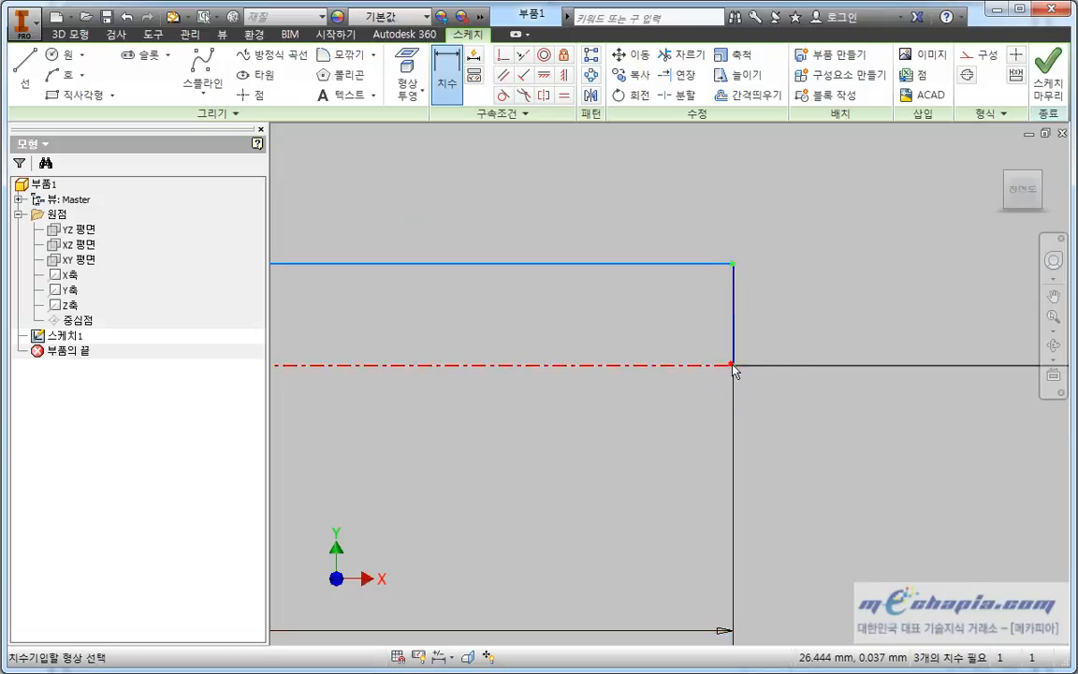
scroll(846, 320, "down", 3)
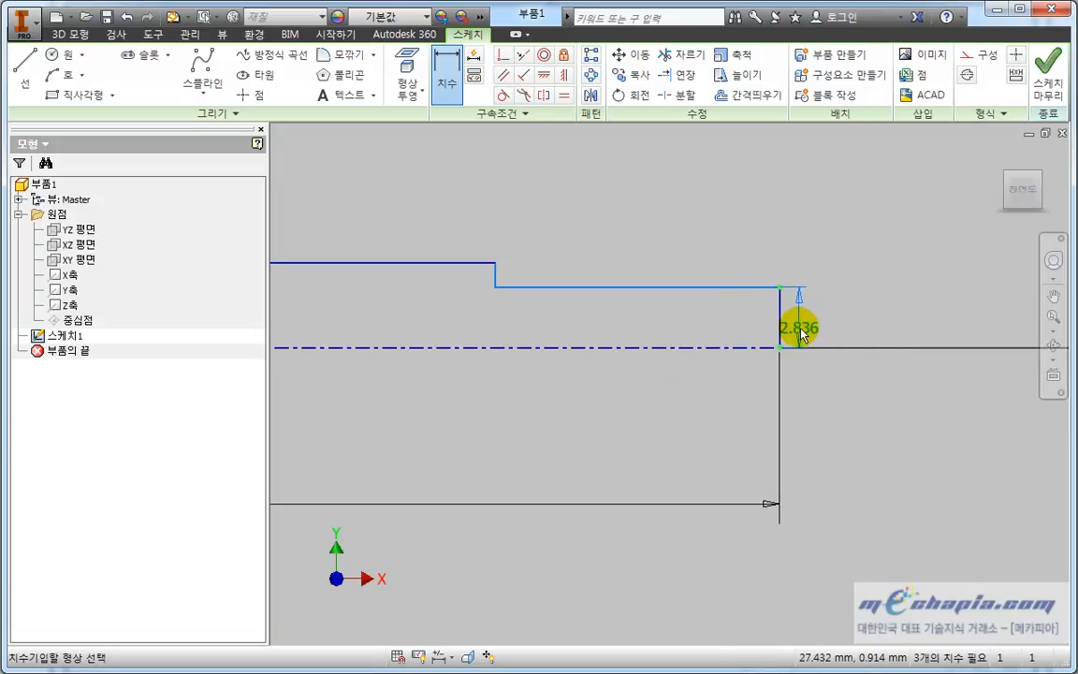
scroll(795, 328, "down", 3)
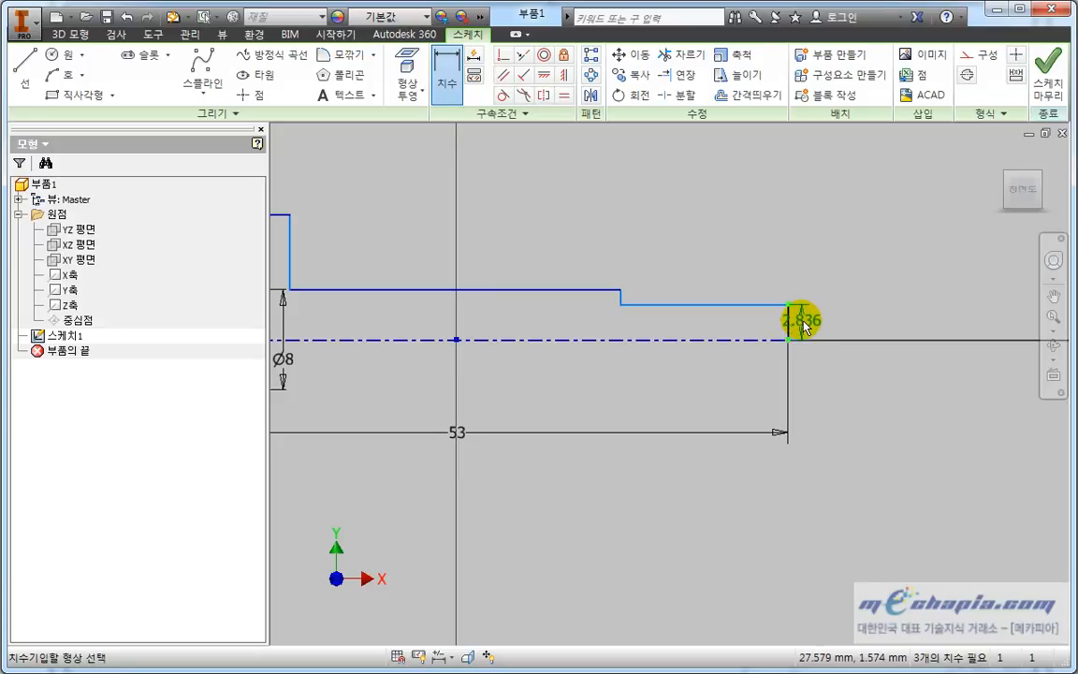
key("Escape")
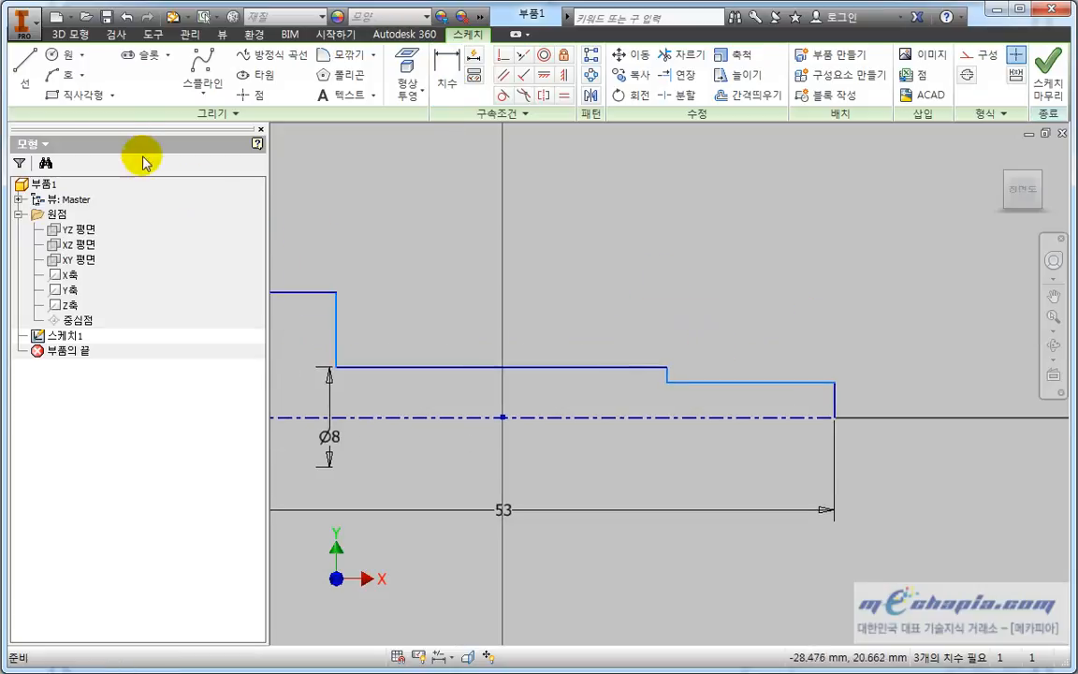
Sketch a separate horizontal line about 14.7 mm long above the right step and convert it to a centerline.
left_click(27, 73)
left_click(625, 274)
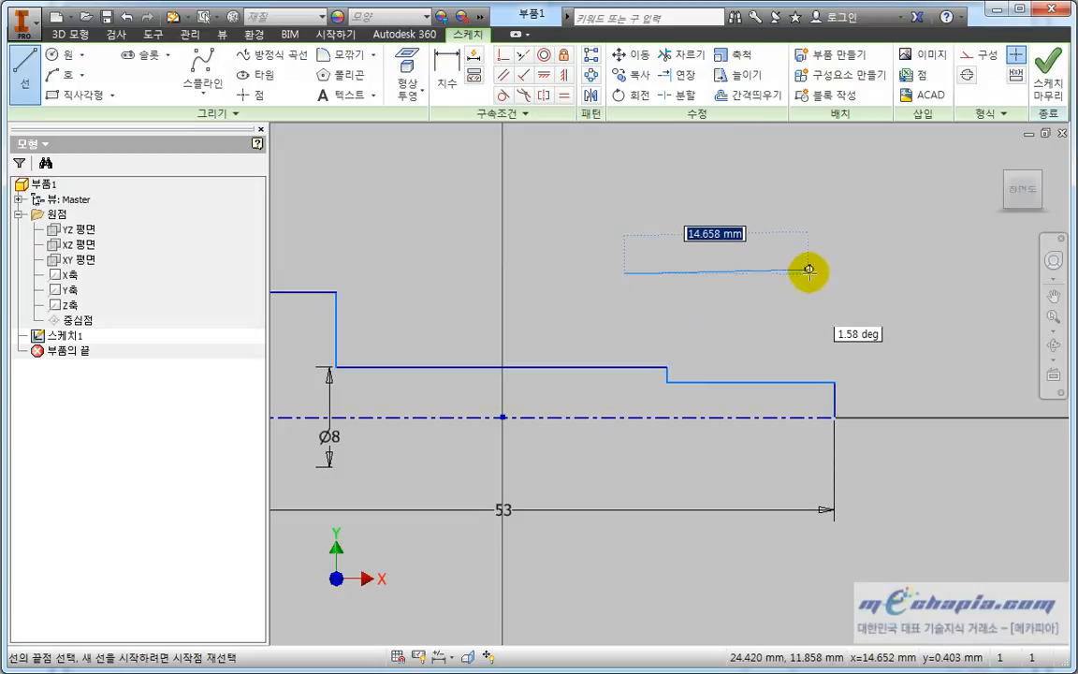
left_click(810, 273)
key("Escape")
left_click_drag(765, 276, 858, 159)
left_click(966, 75)
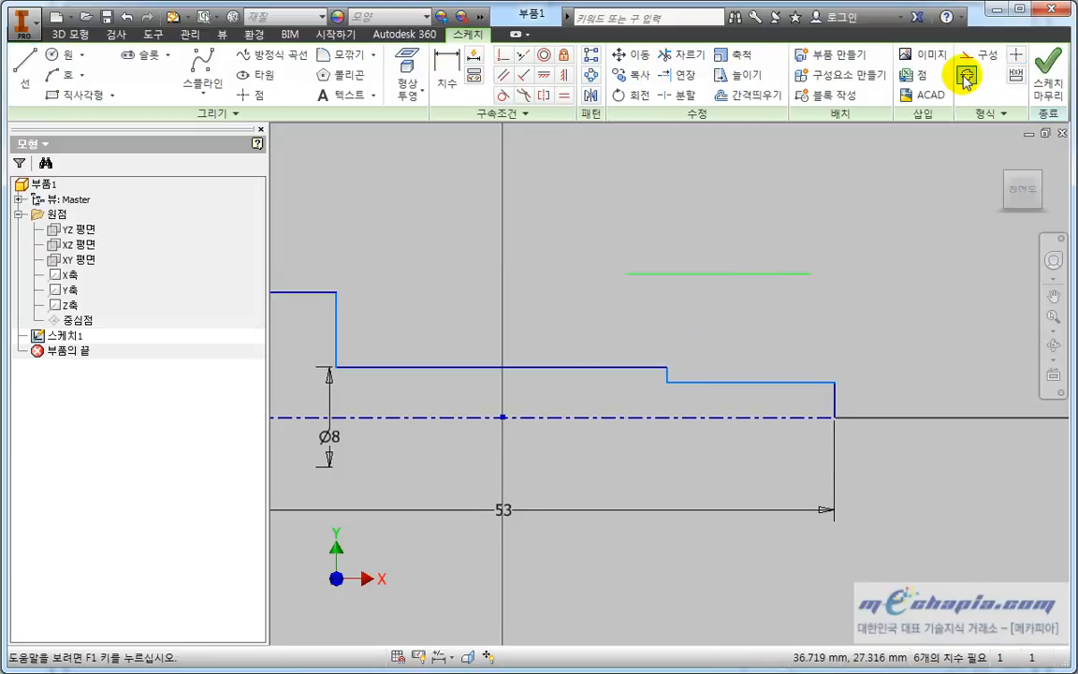
Compare selecting the short centerline itself with selecting only its endpoints, checking the centerline format state for each.
left_click(748, 274)
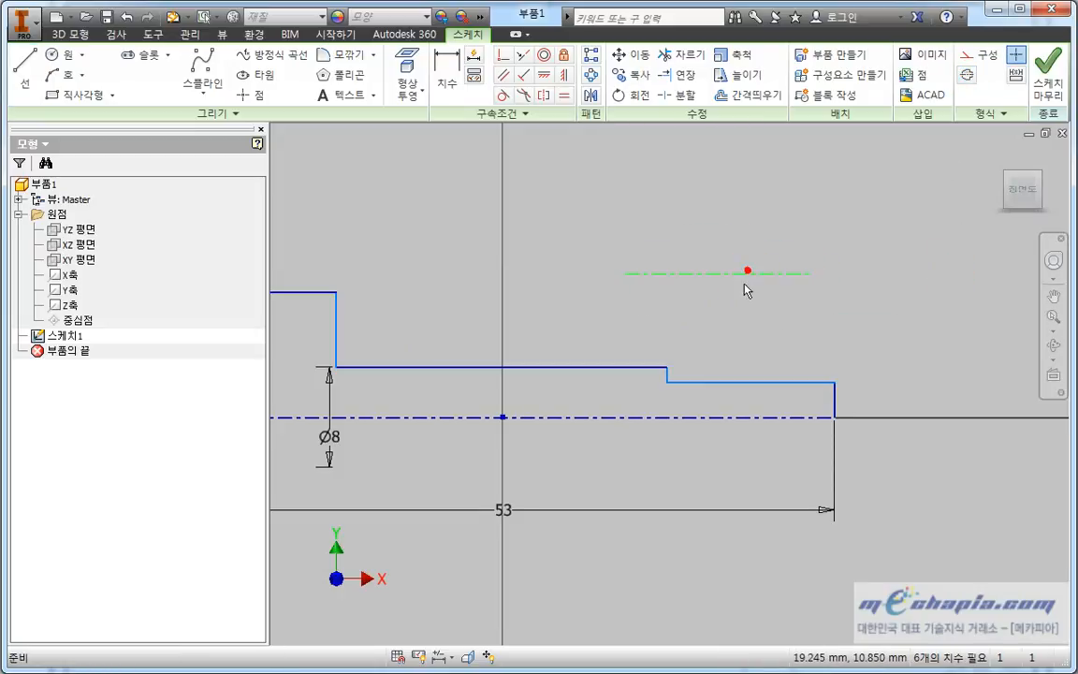
left_click(691, 270)
left_click(748, 245)
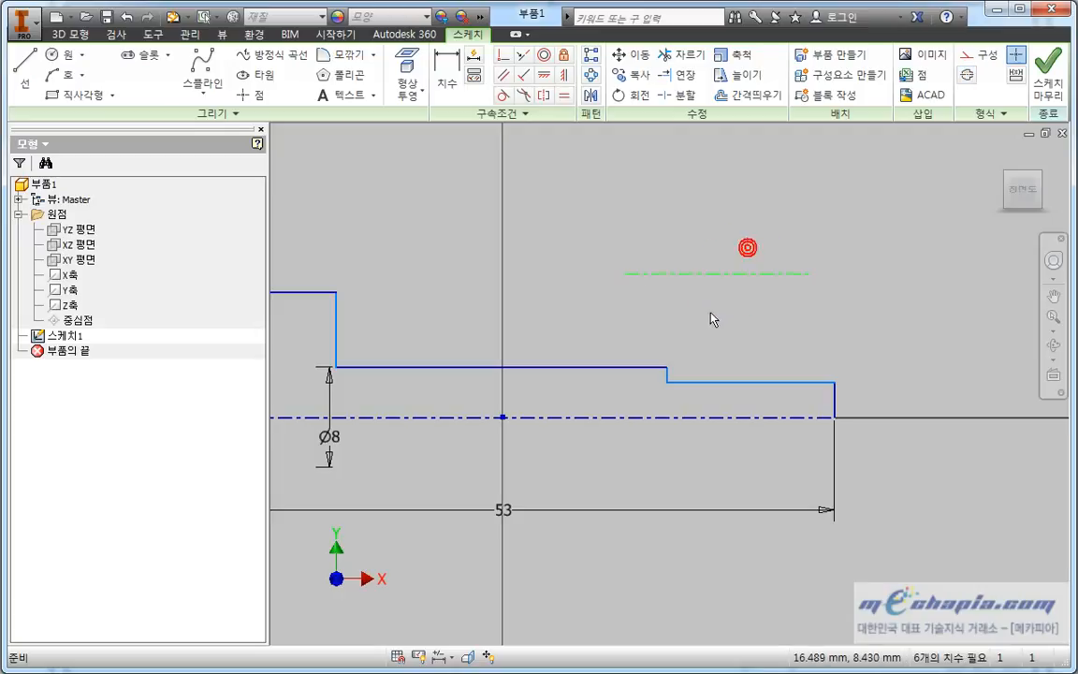
left_click(712, 273)
left_click(734, 306)
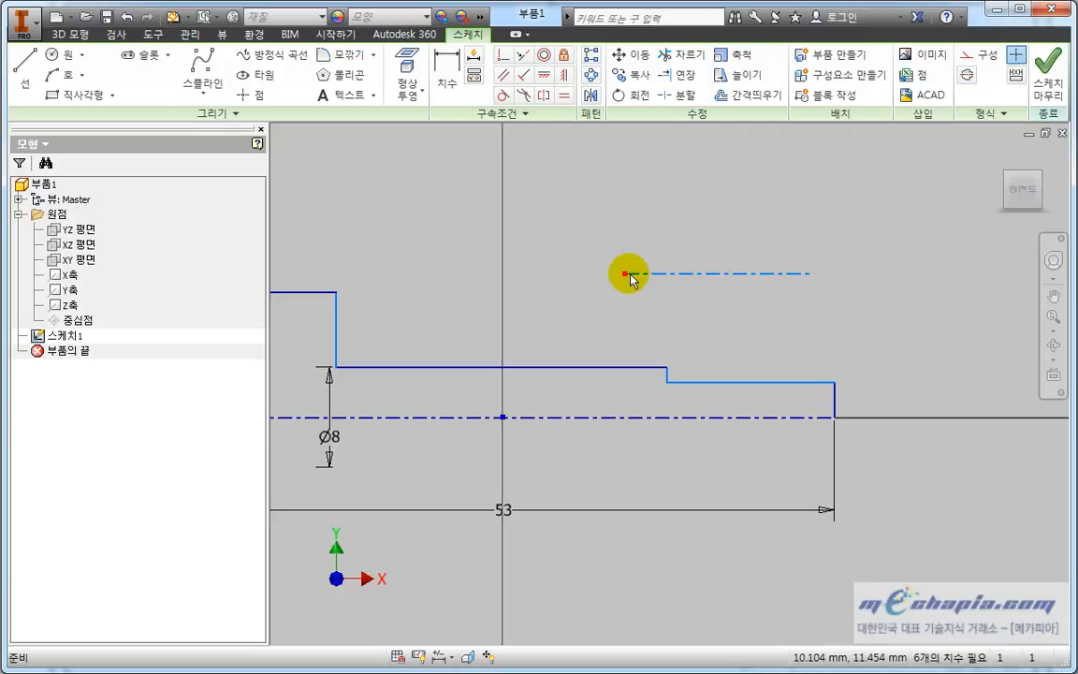
left_click(809, 277)
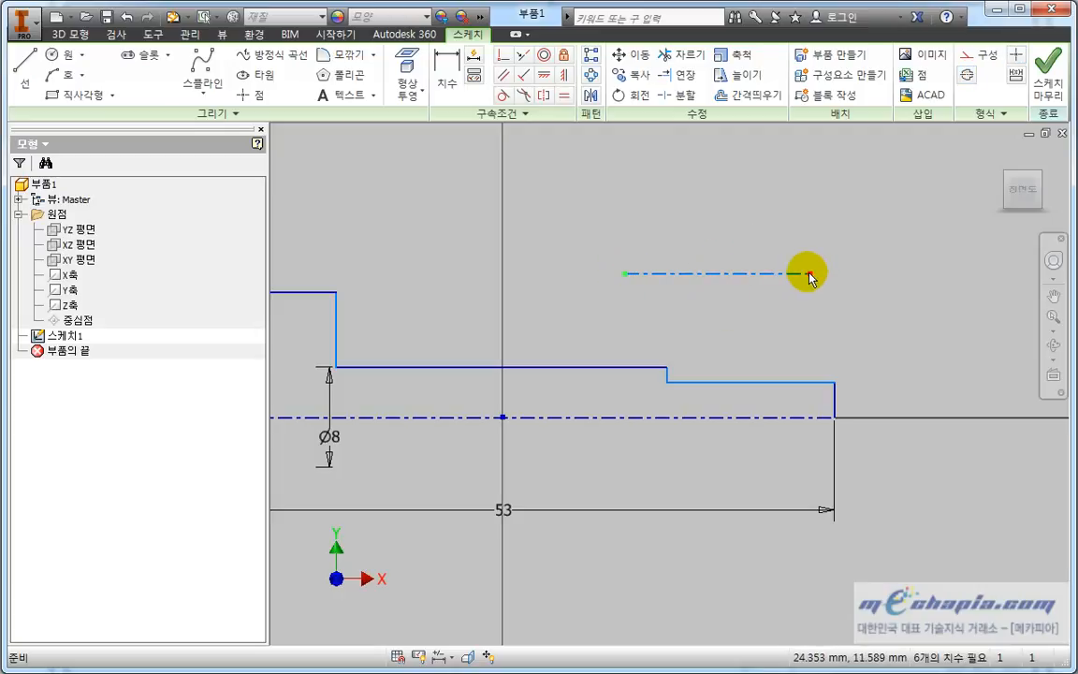
left_click(809, 274)
left_click(780, 329)
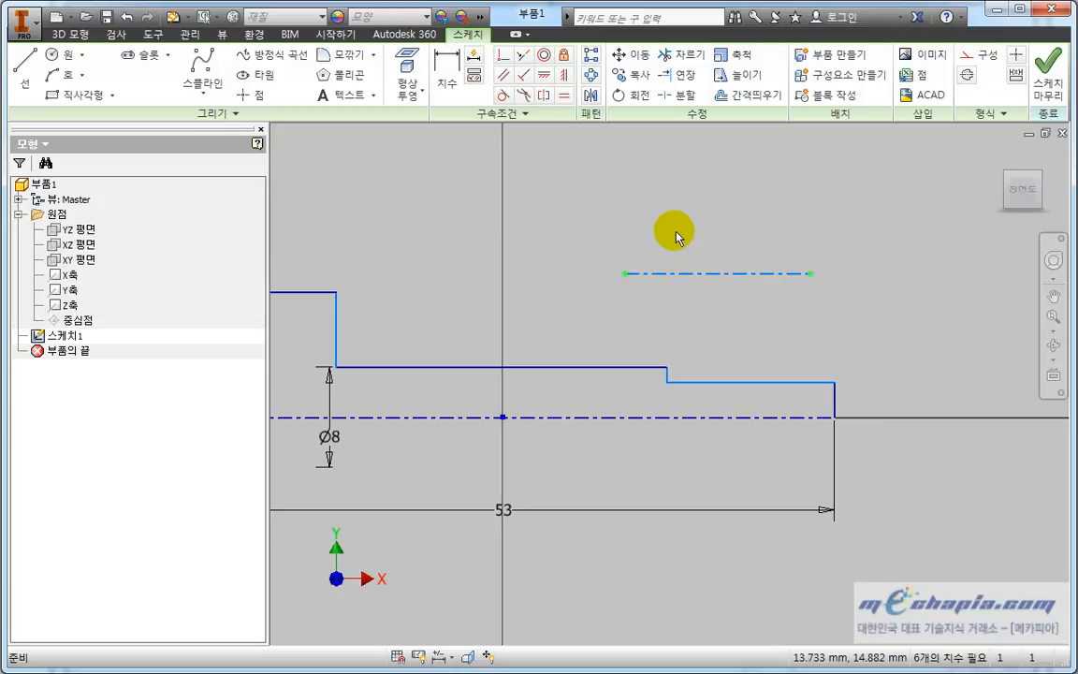
left_click(748, 272)
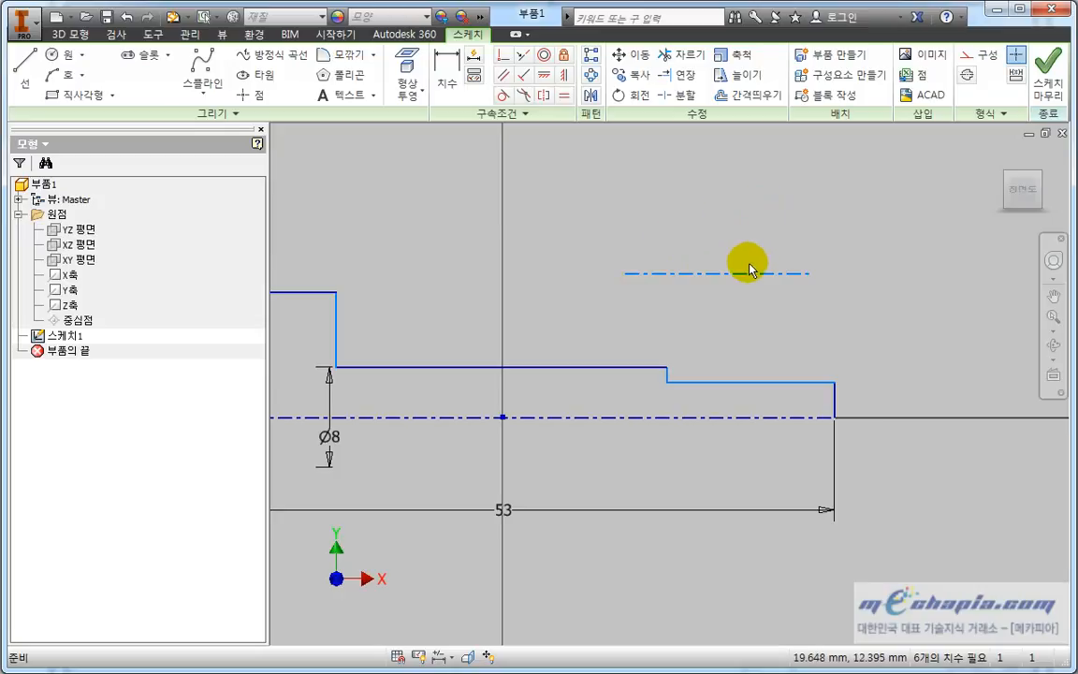
left_click(731, 274)
left_click(967, 74)
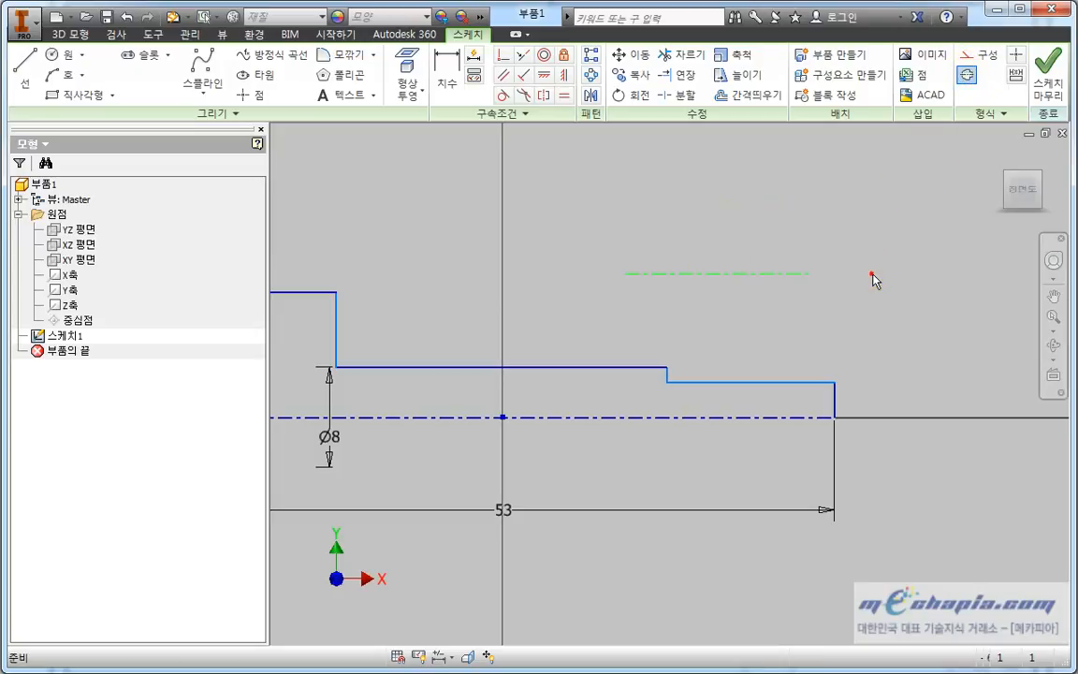
left_click(809, 344)
left_click(809, 277)
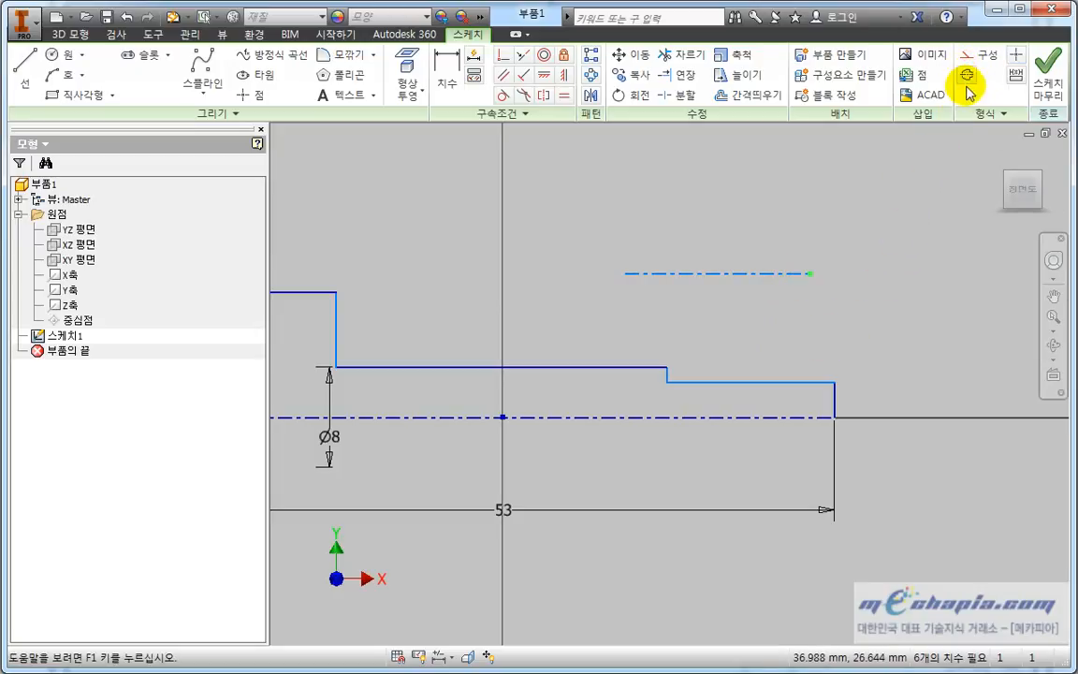
left_click(854, 214)
Delete the short separate centerline above the right step of the profile.
middle_click_drag(663, 289, 685, 282)
left_click_drag(607, 216, 793, 307)
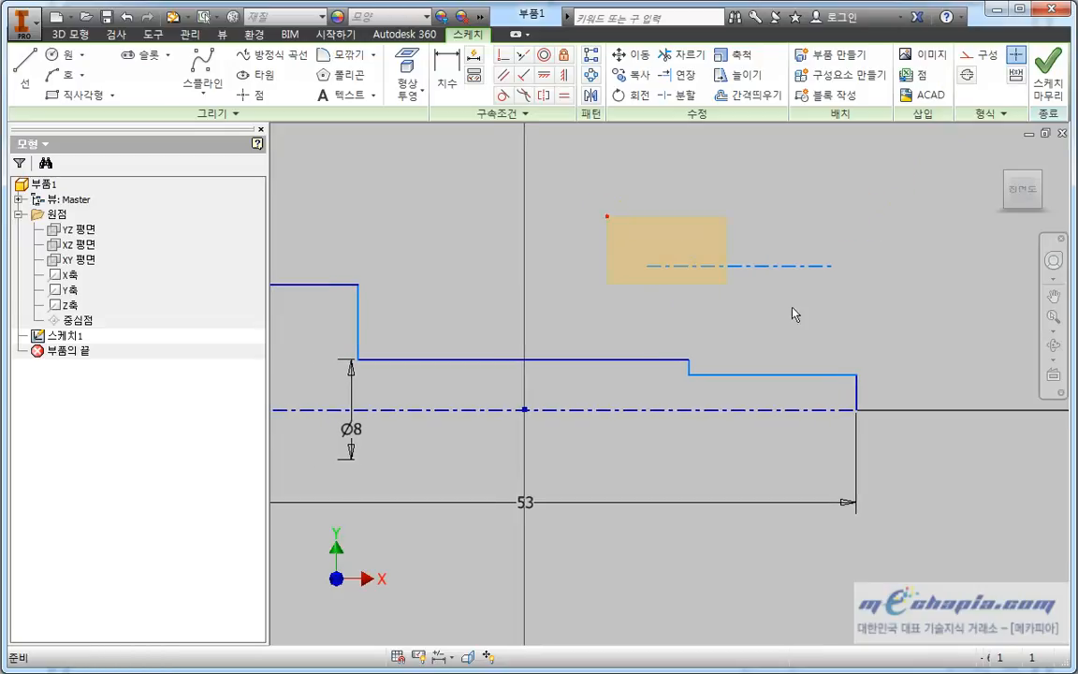
key("Delete")
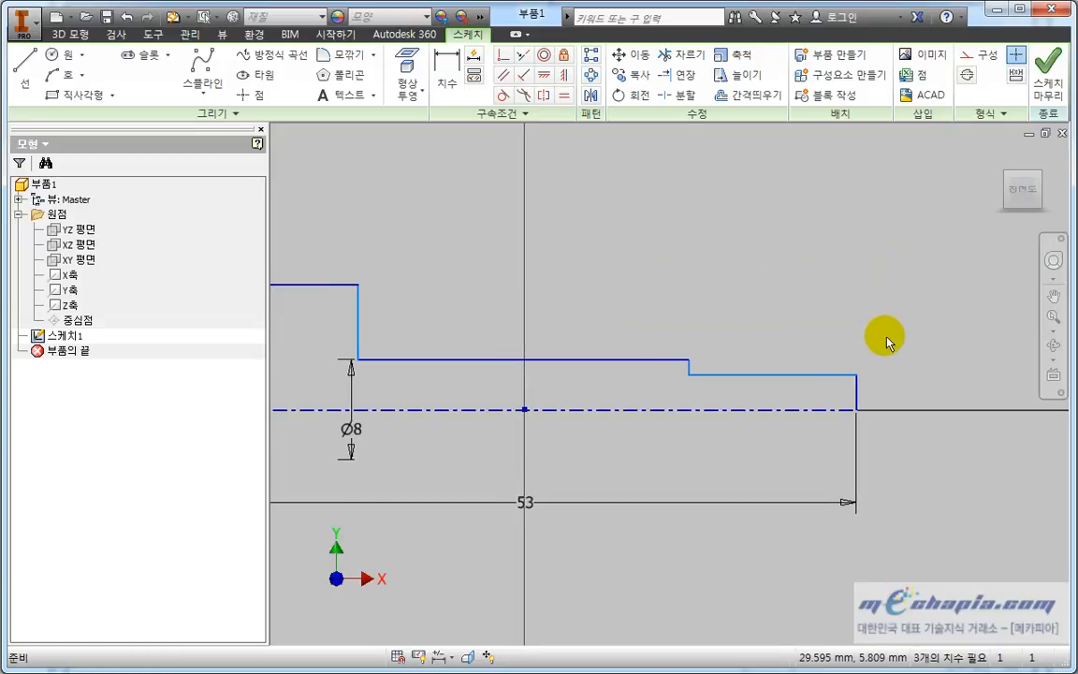
mouse_move(883, 340)
middle_mouse_down()
mouse_move(873, 233)
mouse_move(891, 258)
middle_mouse_up()
scroll(842, 262, "up", 3)
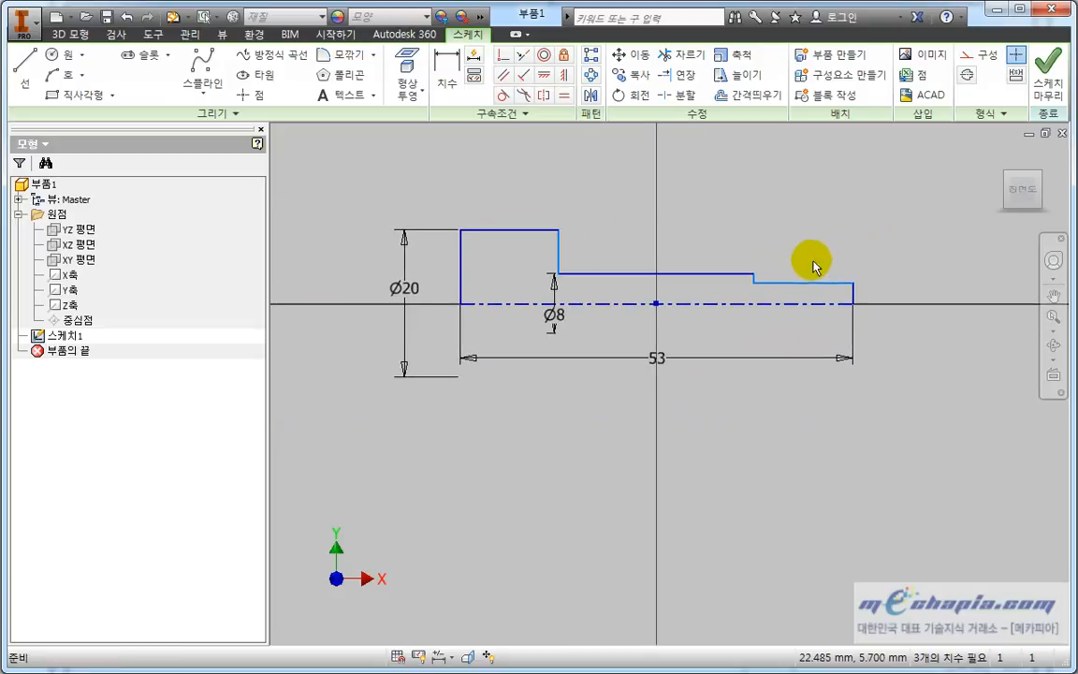
left_click(446, 77)
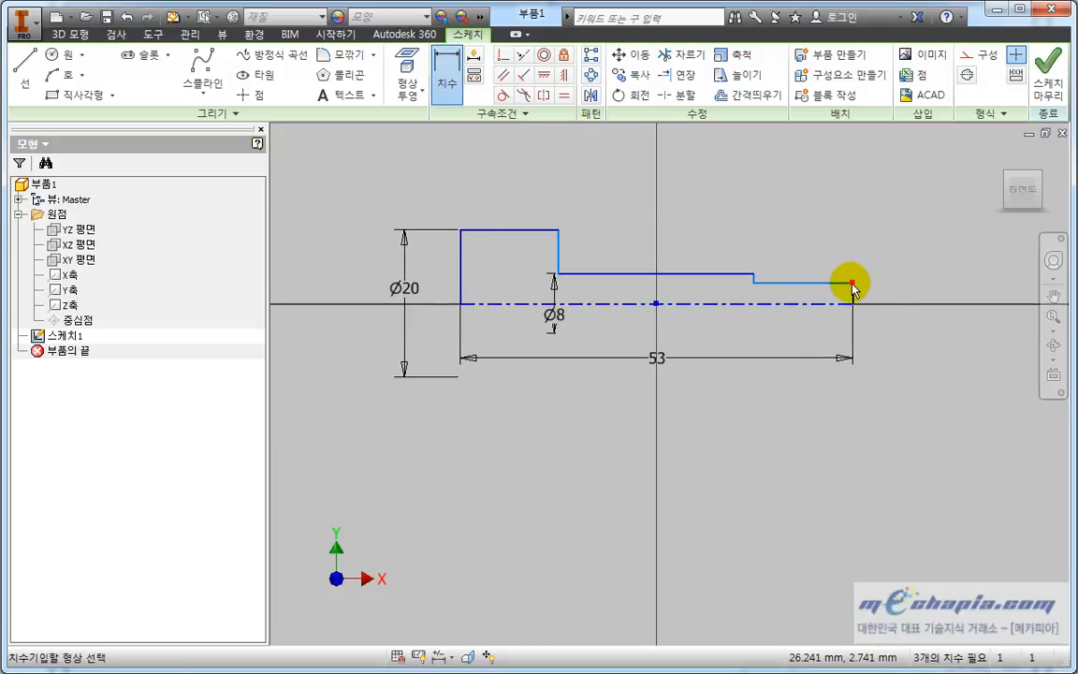
scroll(930, 283, "down", 3)
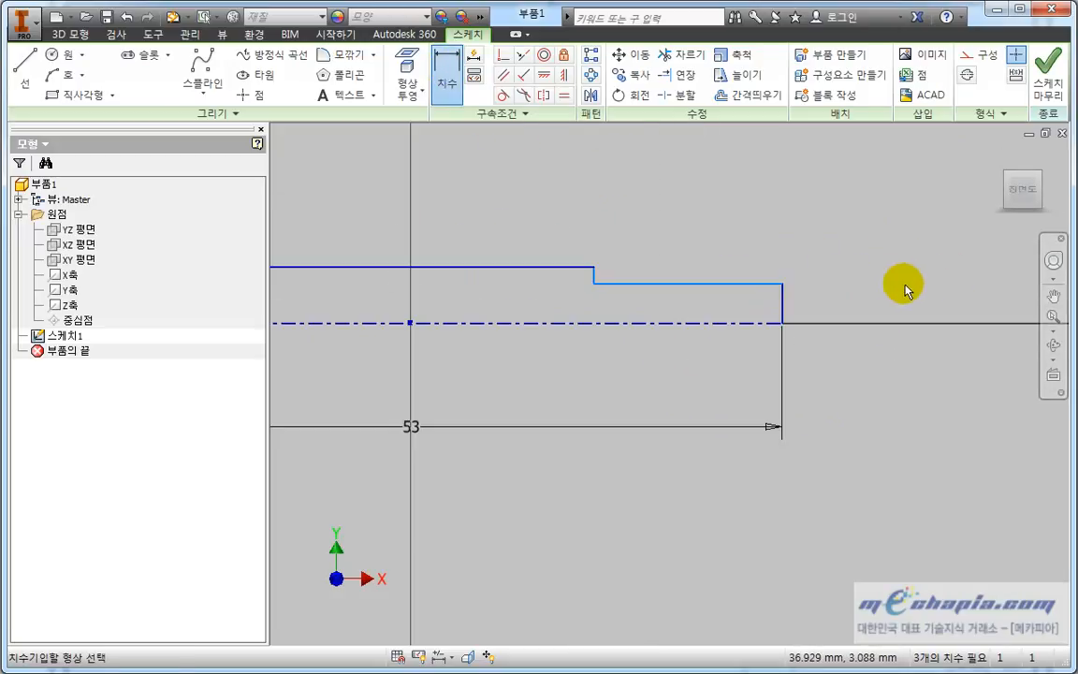
left_click(783, 284)
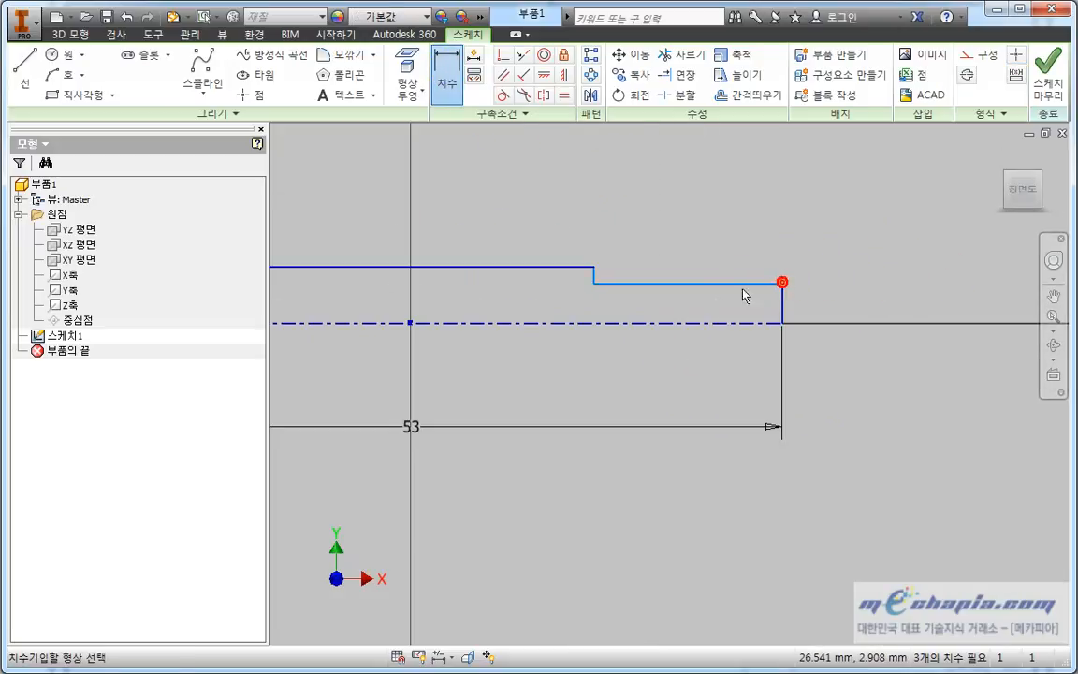
left_click(697, 324)
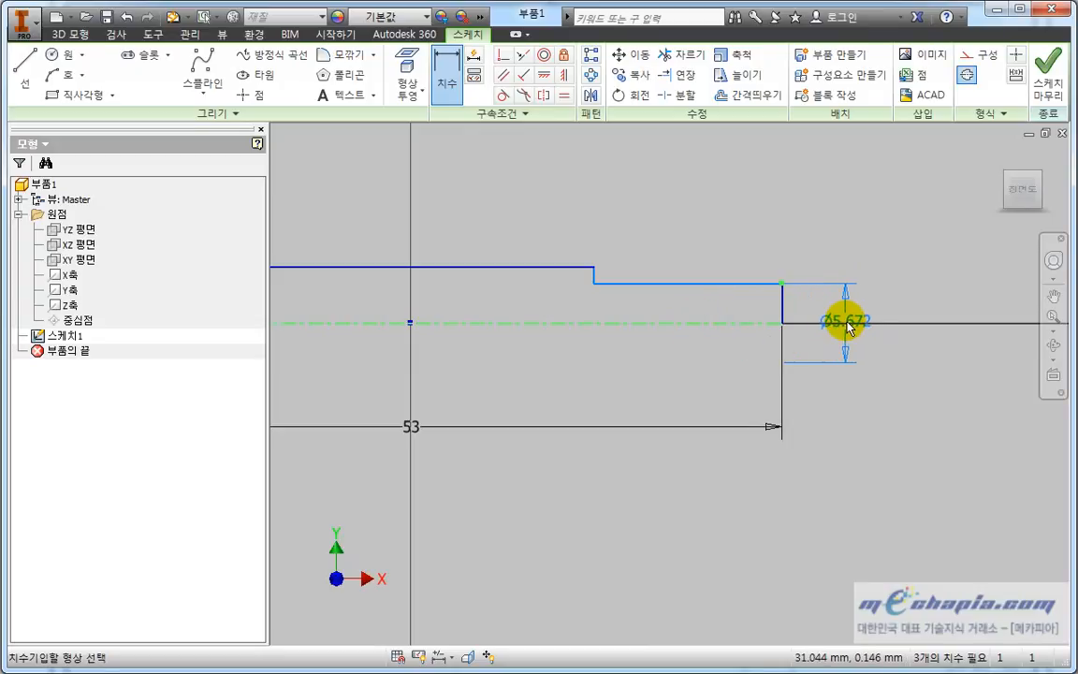
key("Escape")
scroll(717, 308, "up", 2)
key("Escape")
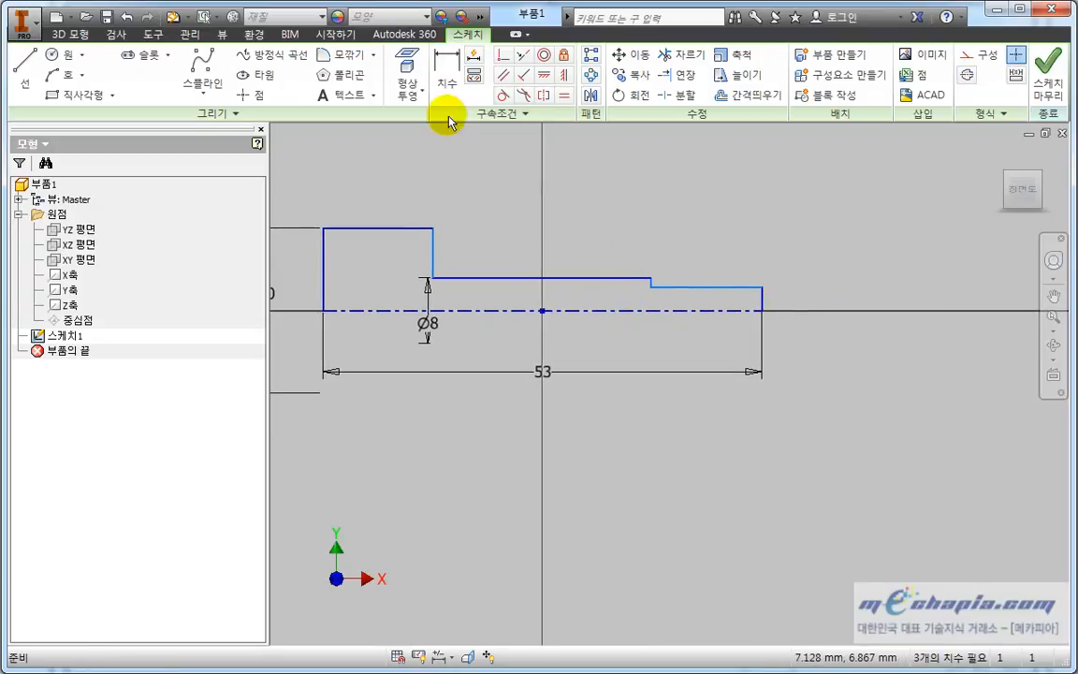
Add a diameter dimension of 6 mm between the right step's upper line and the centerline, placed beyond the shaft's right end.
left_click(443, 86)
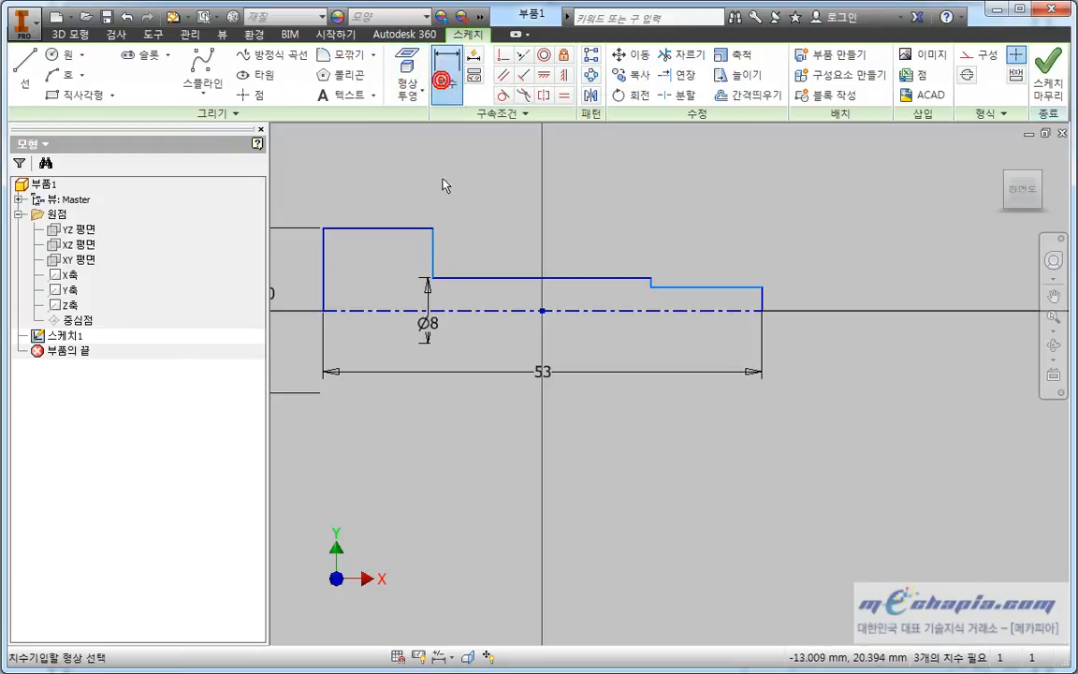
scroll(742, 356, "down", 2)
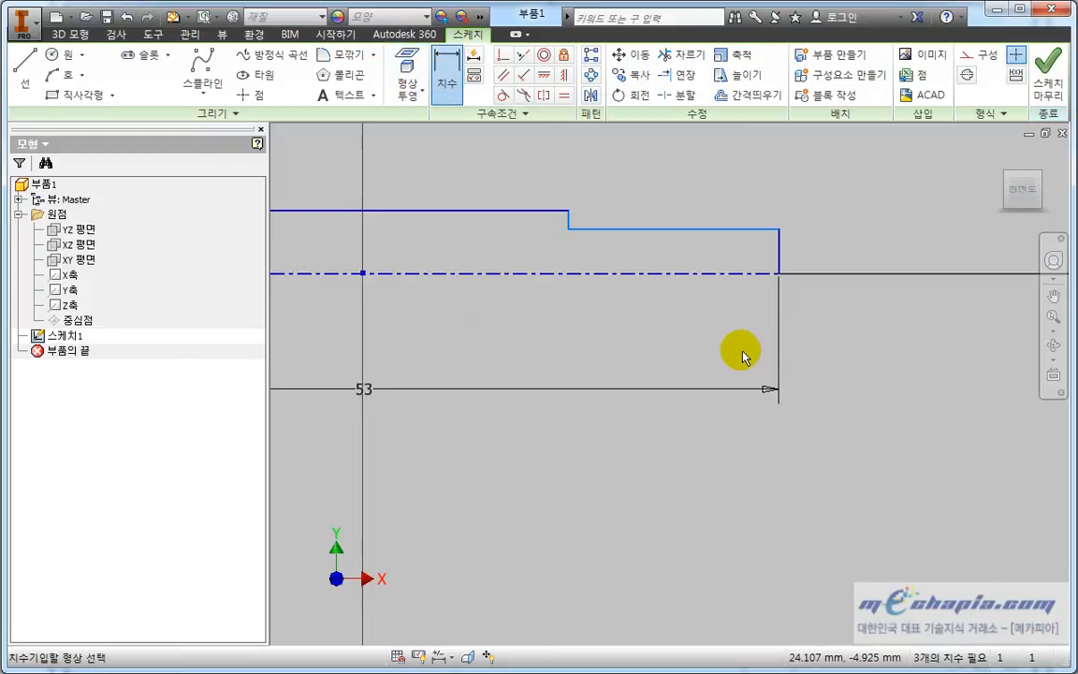
left_click(705, 228)
left_click(708, 273)
left_click(840, 295)
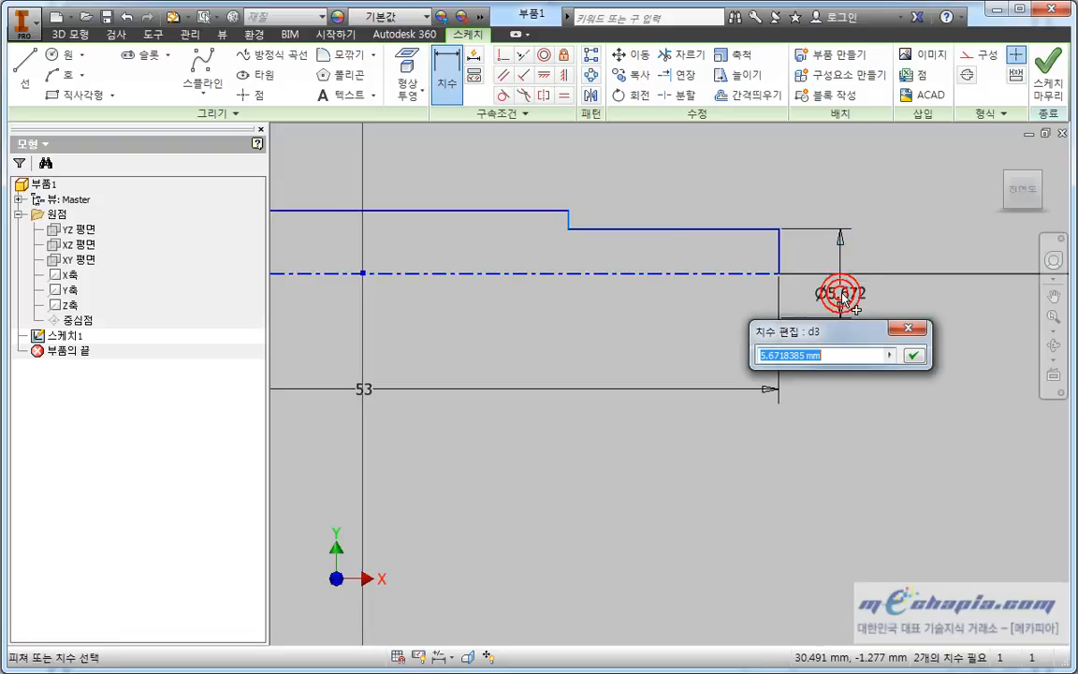
type("6")
scroll(683, 265, "up", 3)
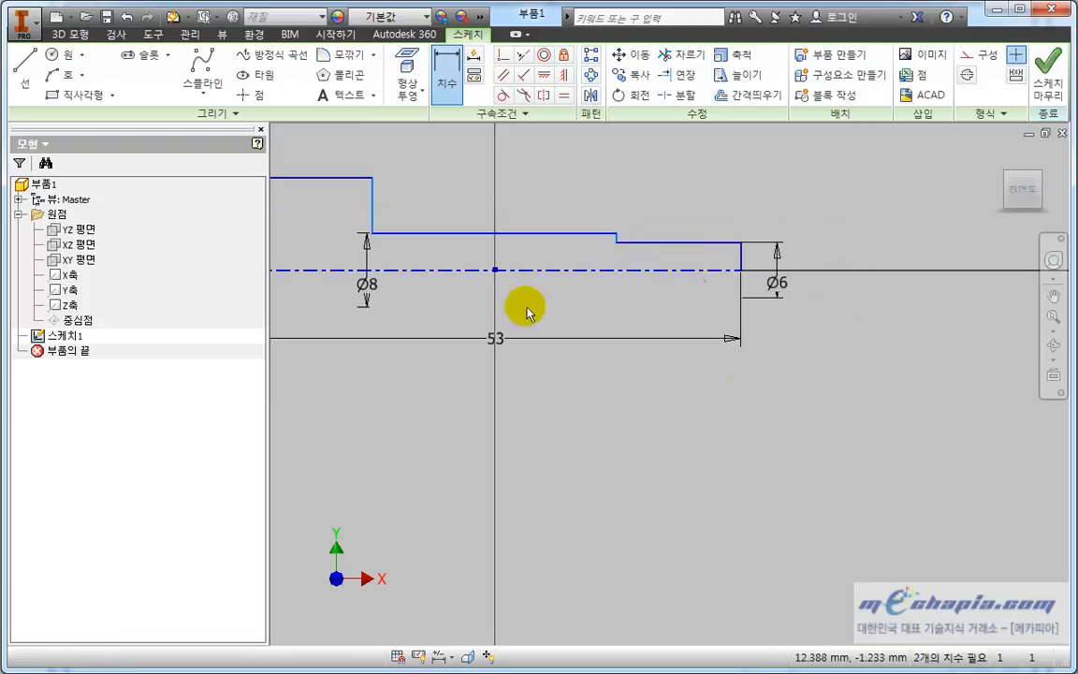
Dimension the length of the left step's upper line as 8 mm, placed above the profile.
middle_click_drag(495, 318, 725, 437)
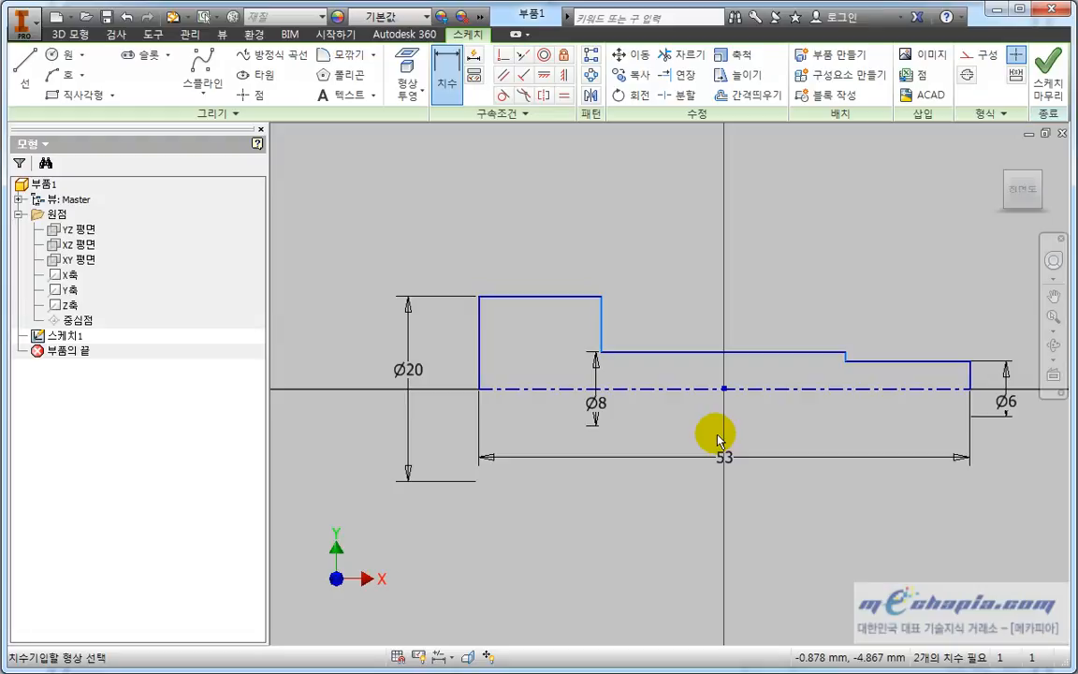
left_click(541, 298)
left_click(561, 230)
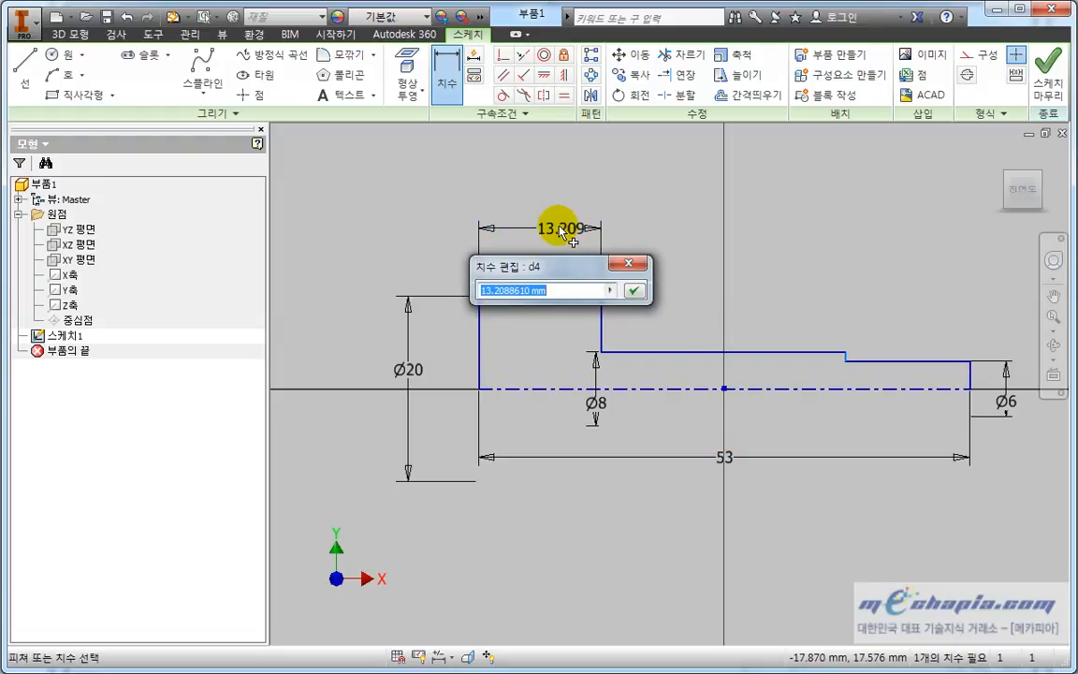
type("8")
key("Return")
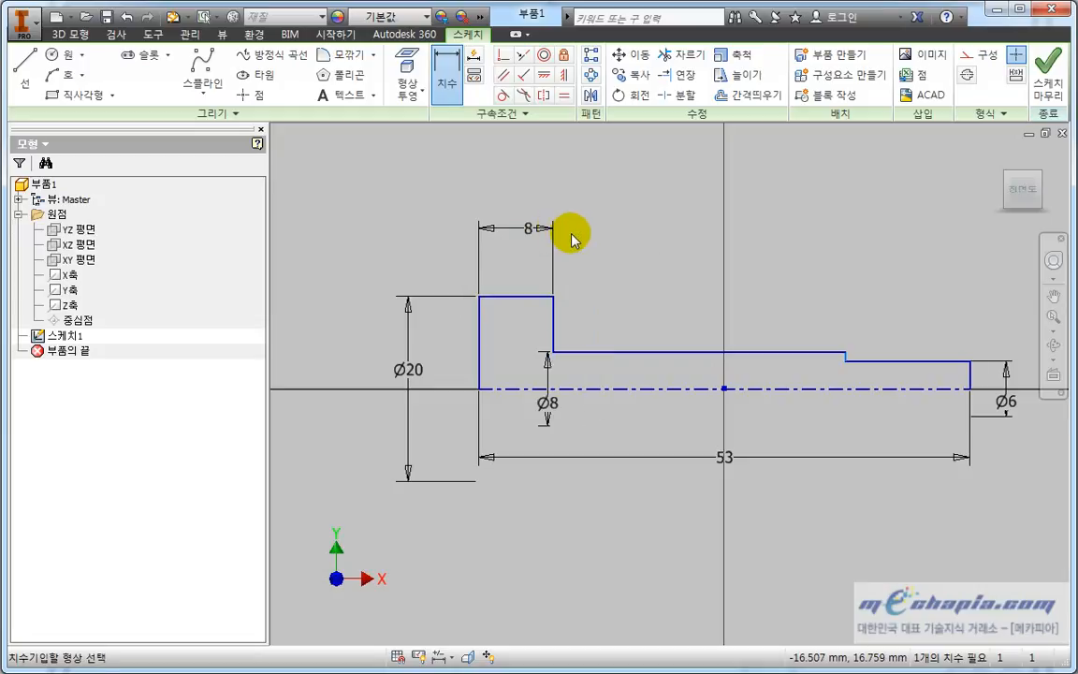
Dimension the length of the middle step's upper line as 40 mm, placed above the profile.
left_click(632, 353)
left_click(642, 241)
type("40")
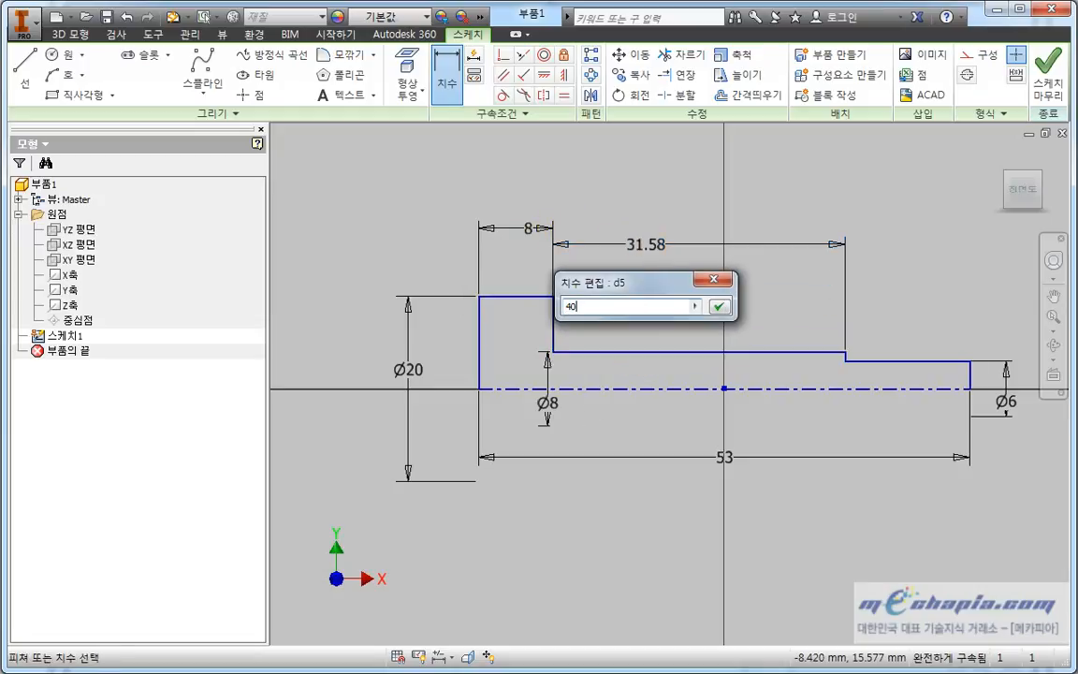
key("Return")
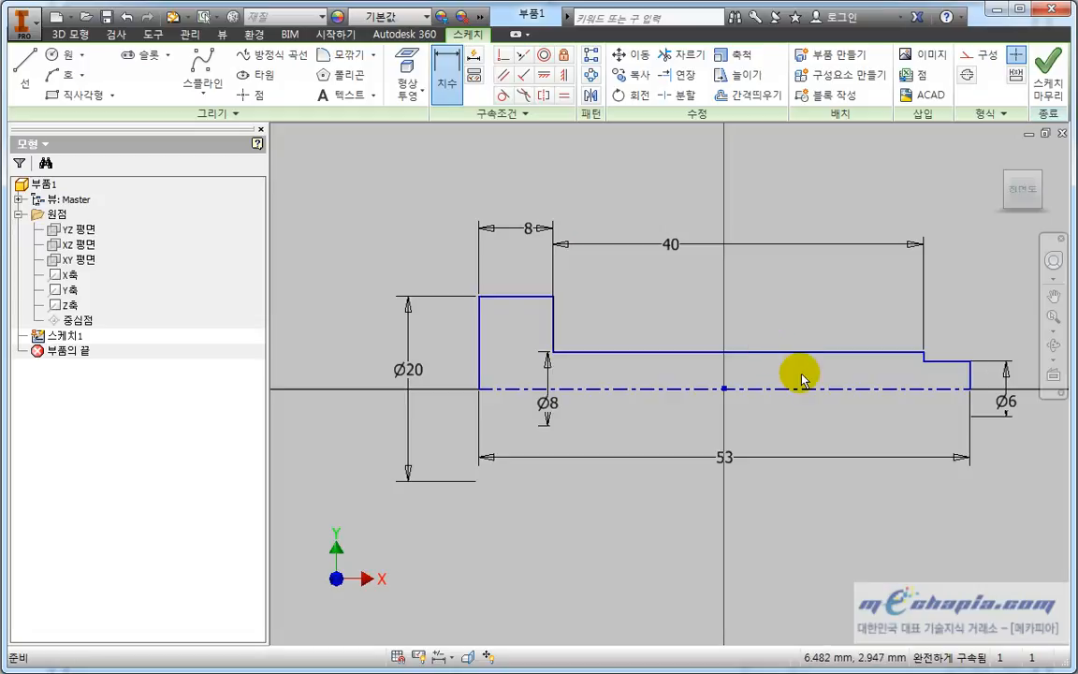
key("Escape")
mouse_move(802, 375)
middle_mouse_down()
mouse_move(785, 351)
mouse_move(759, 366)
middle_mouse_up()
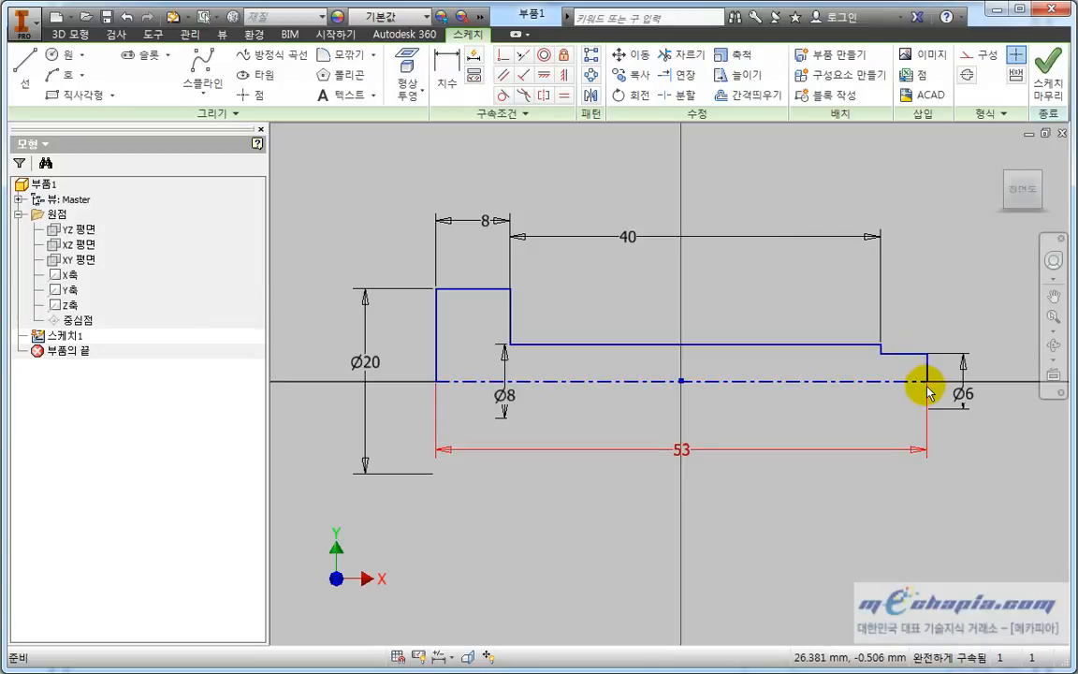
middle_click_drag(919, 425, 814, 431)
scroll(782, 430, "down", 3)
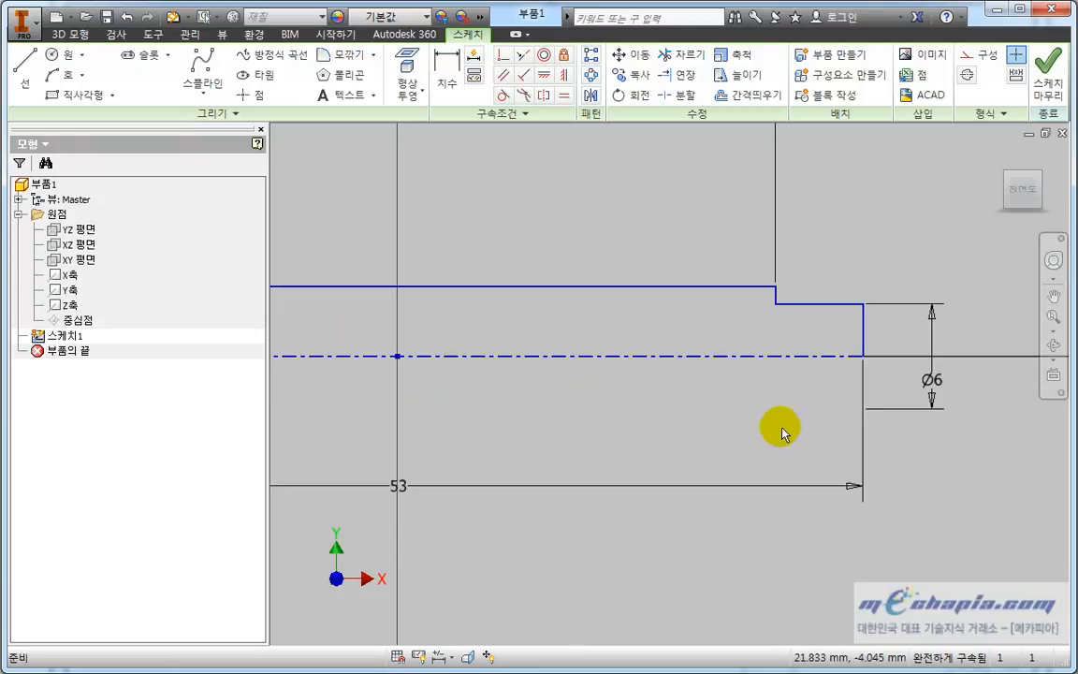
scroll(765, 429, "down", 5)
mouse_move(733, 352)
middle_mouse_down()
mouse_move(637, 501)
mouse_move(645, 517)
middle_mouse_up()
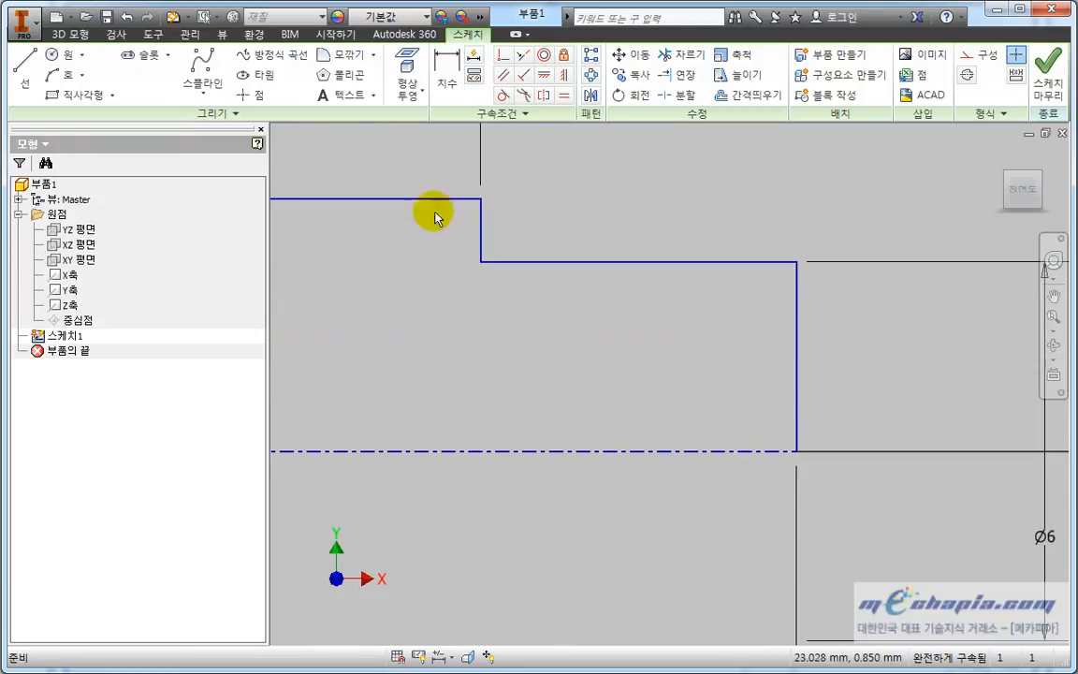
left_click(82, 76)
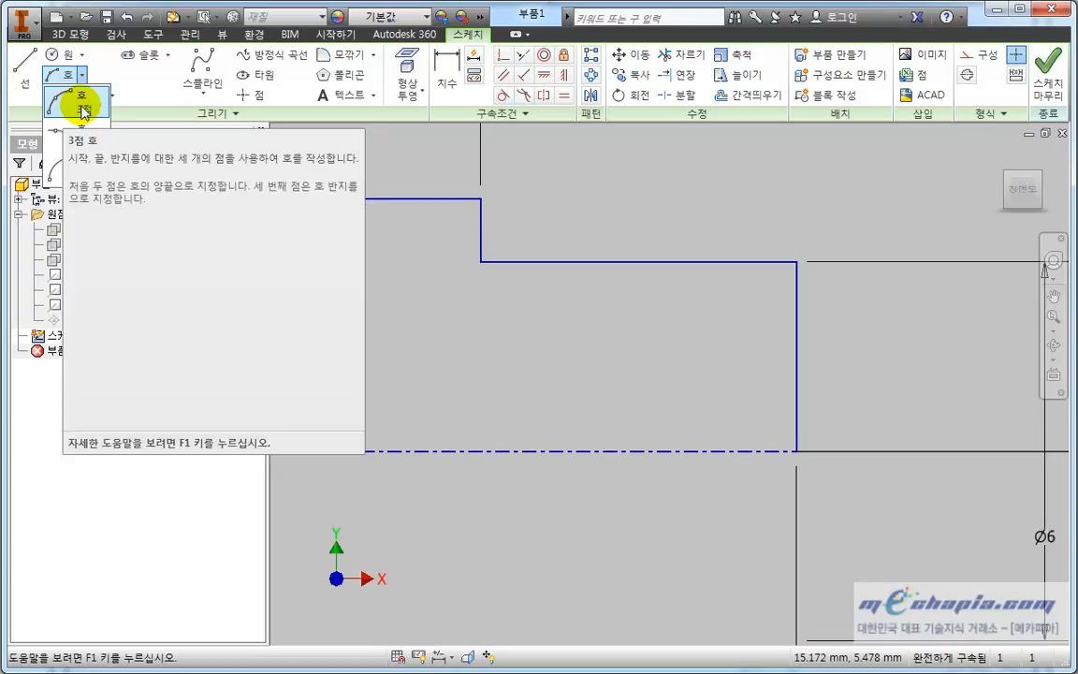
left_click(84, 109)
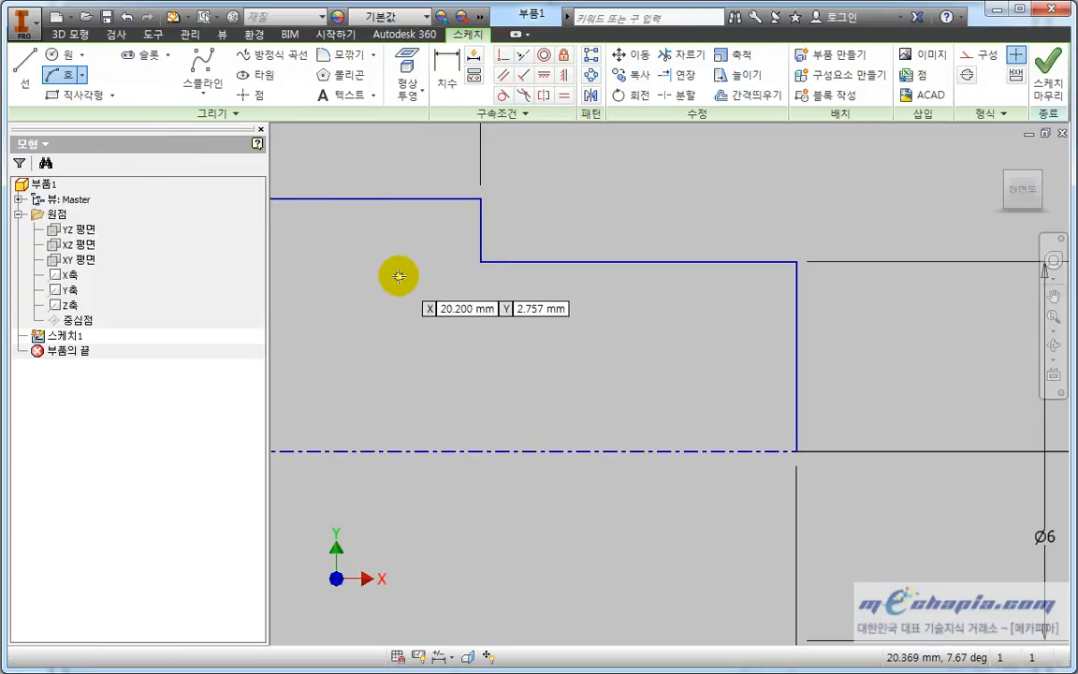
key("Escape")
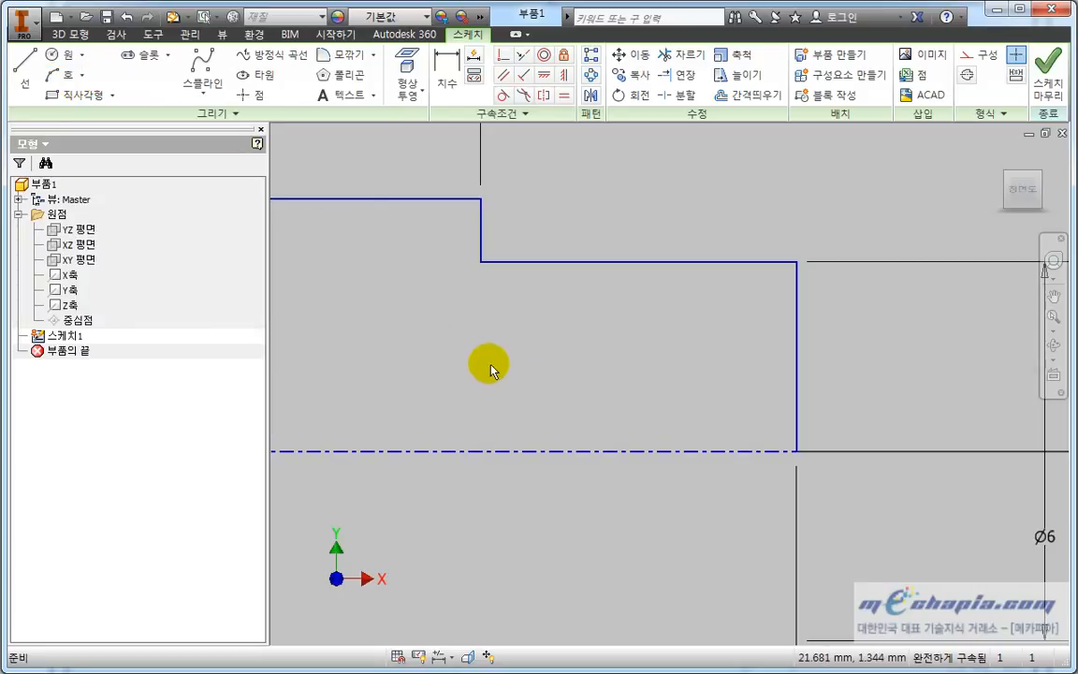
Draw a three-point arc from the centerline's right end to the right step's upper line with a 6 mm radius.
left_click(82, 75)
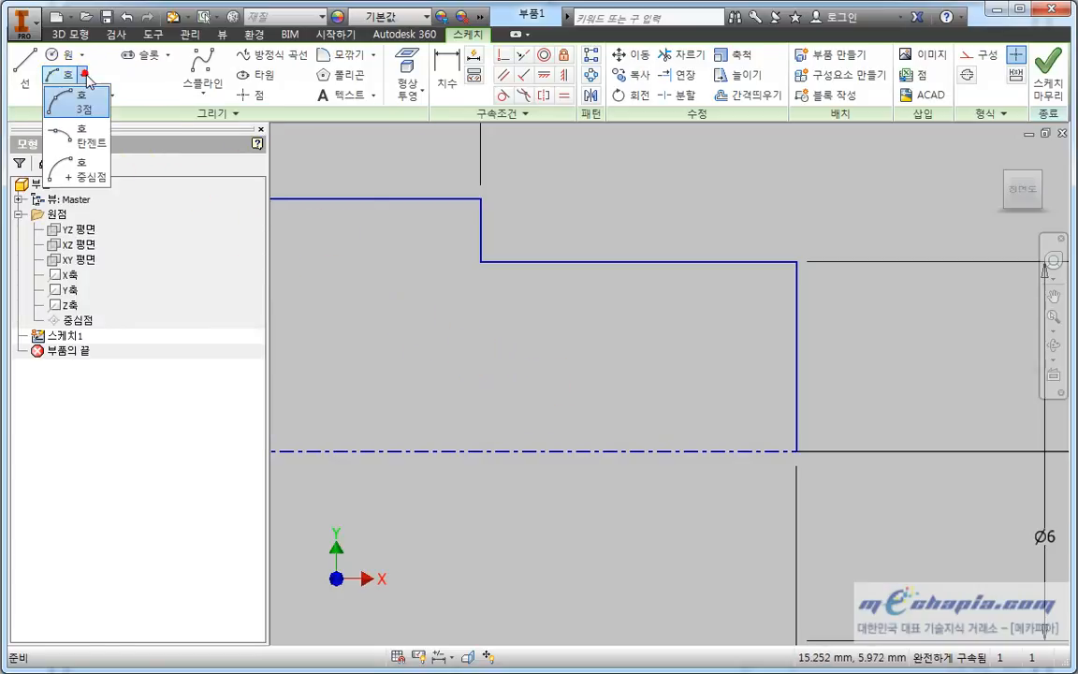
left_click(86, 103)
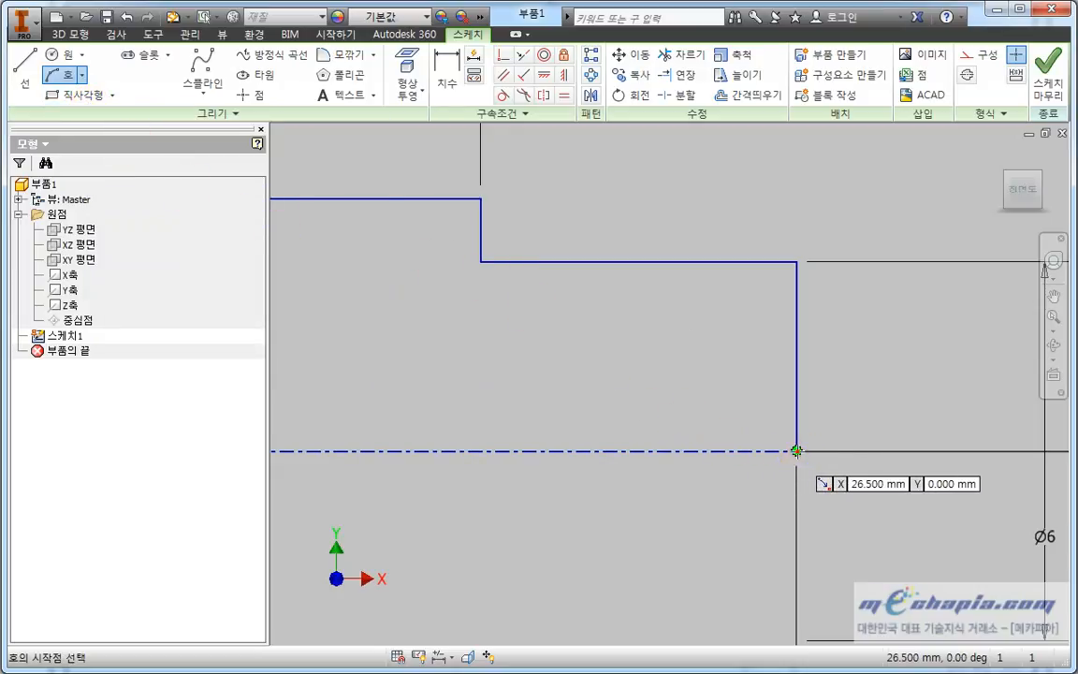
left_click(796, 450)
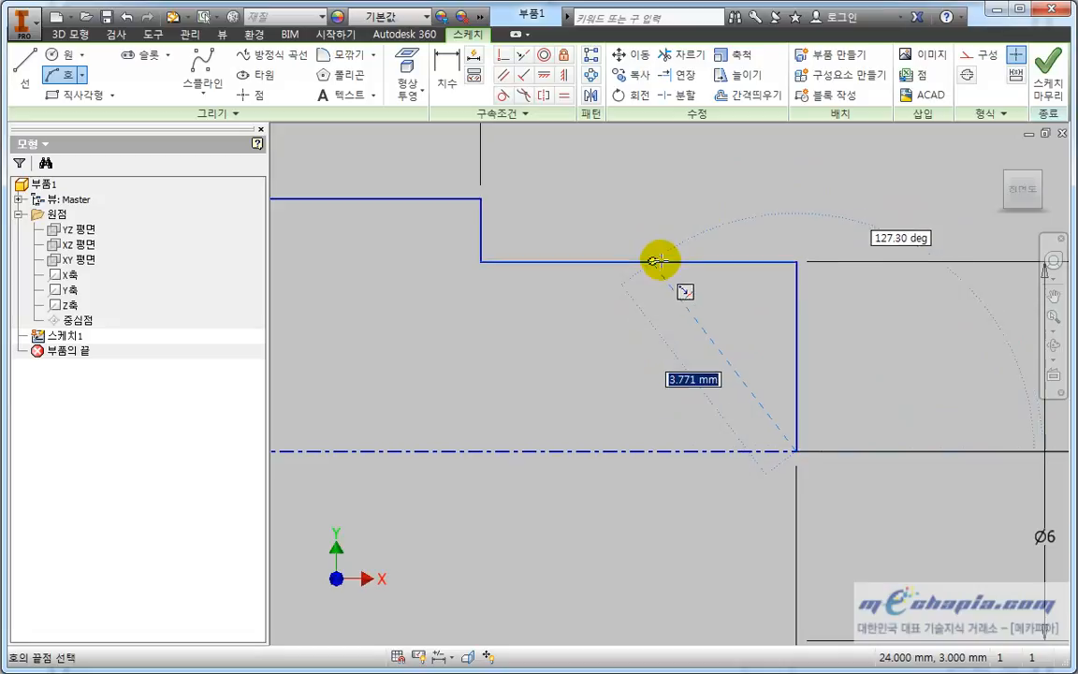
left_click(742, 263)
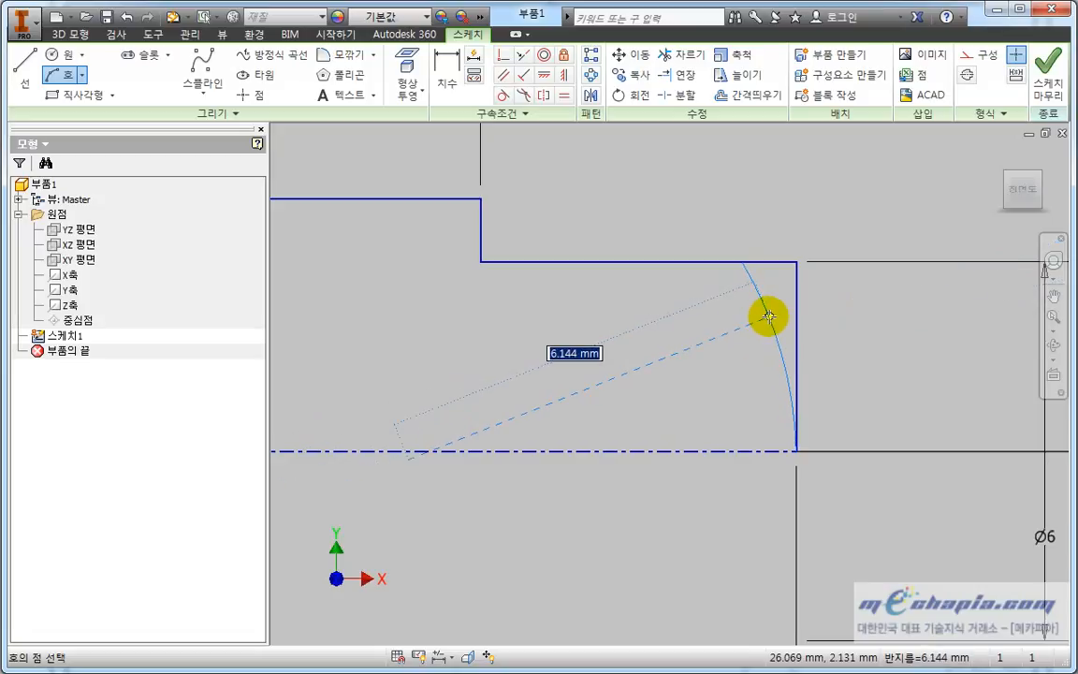
key("Return")
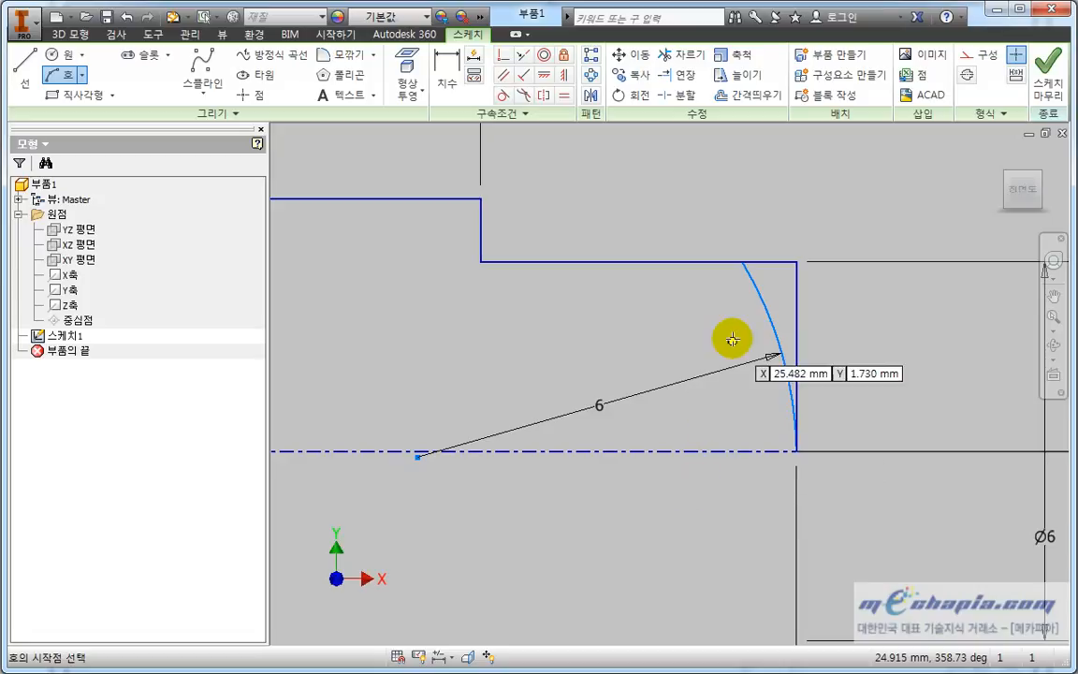
key("Escape")
left_click(783, 374)
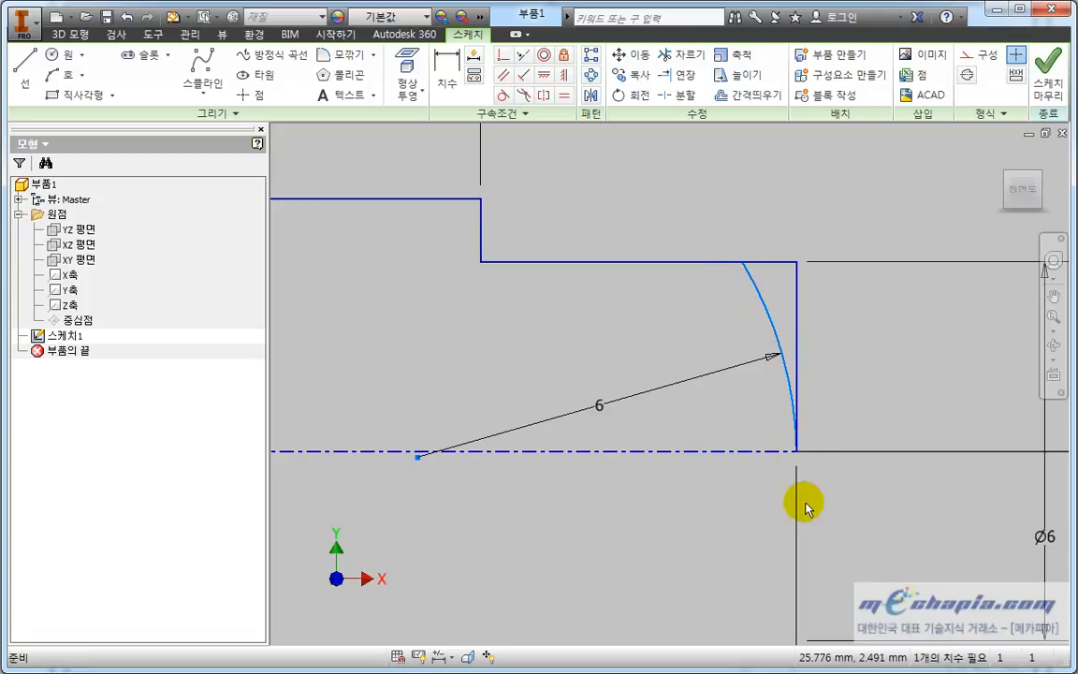
middle_click_drag(416, 510, 447, 505)
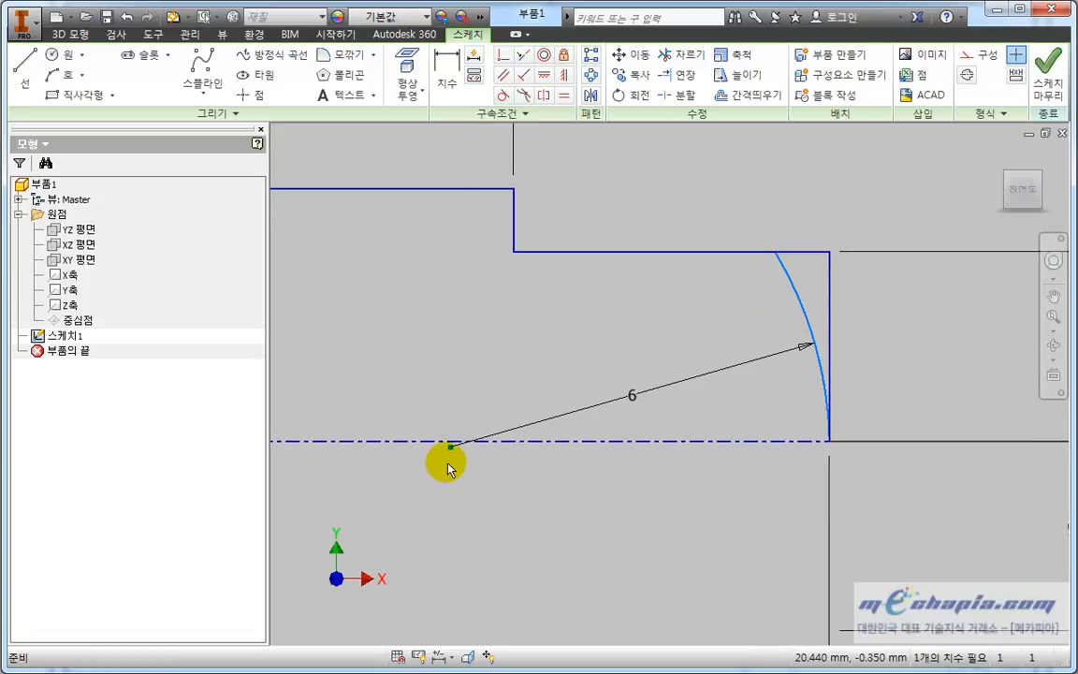
left_click(522, 491)
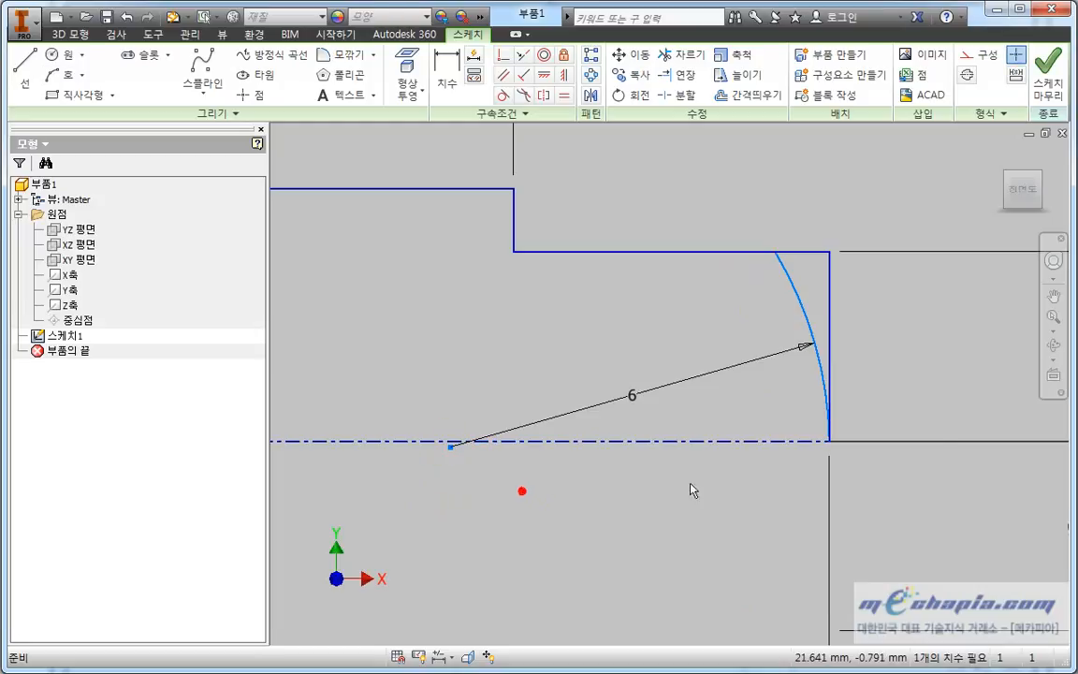
left_click(808, 300)
left_click(828, 299)
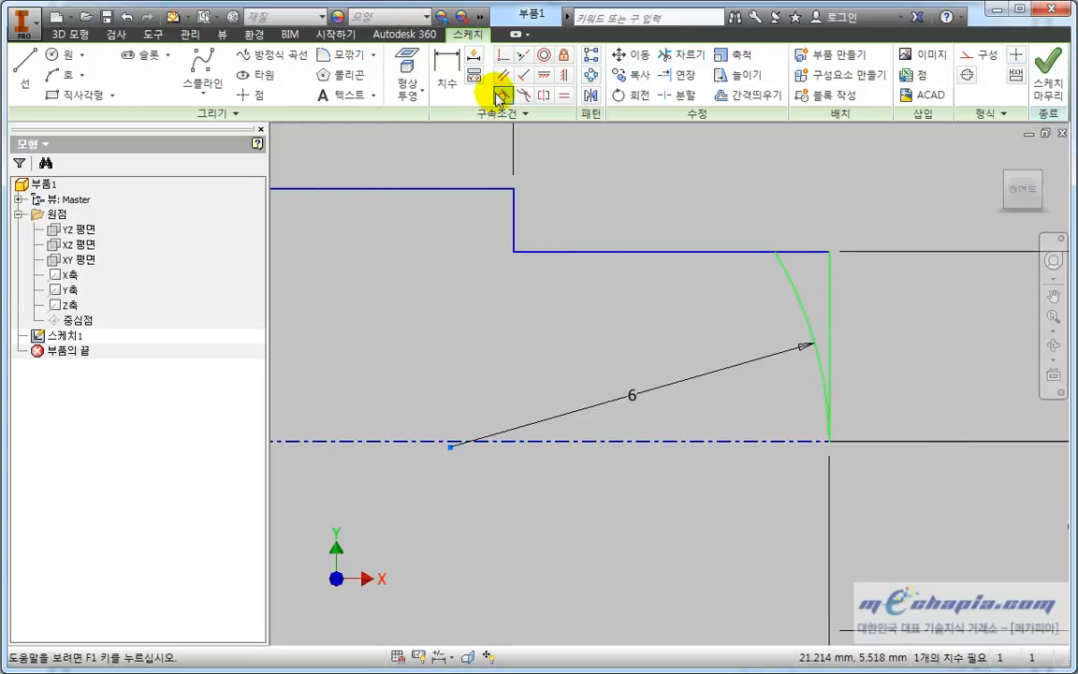
left_click(948, 341)
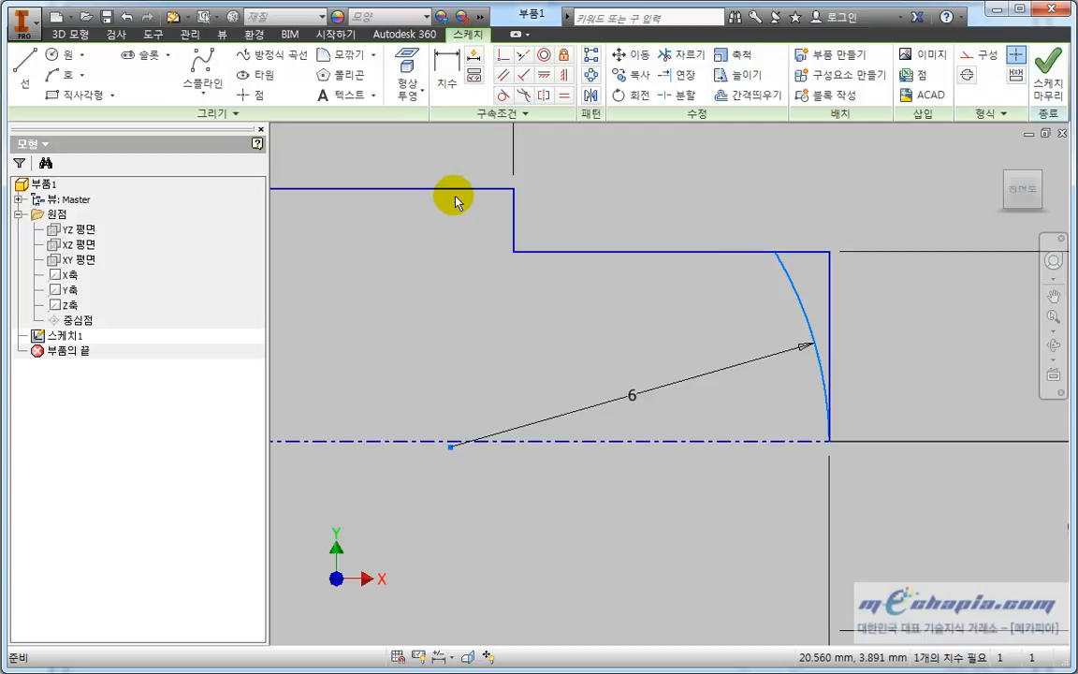
Try a coincident constraint between the arc's center point and the centerline, and undo it.
left_click(503, 55)
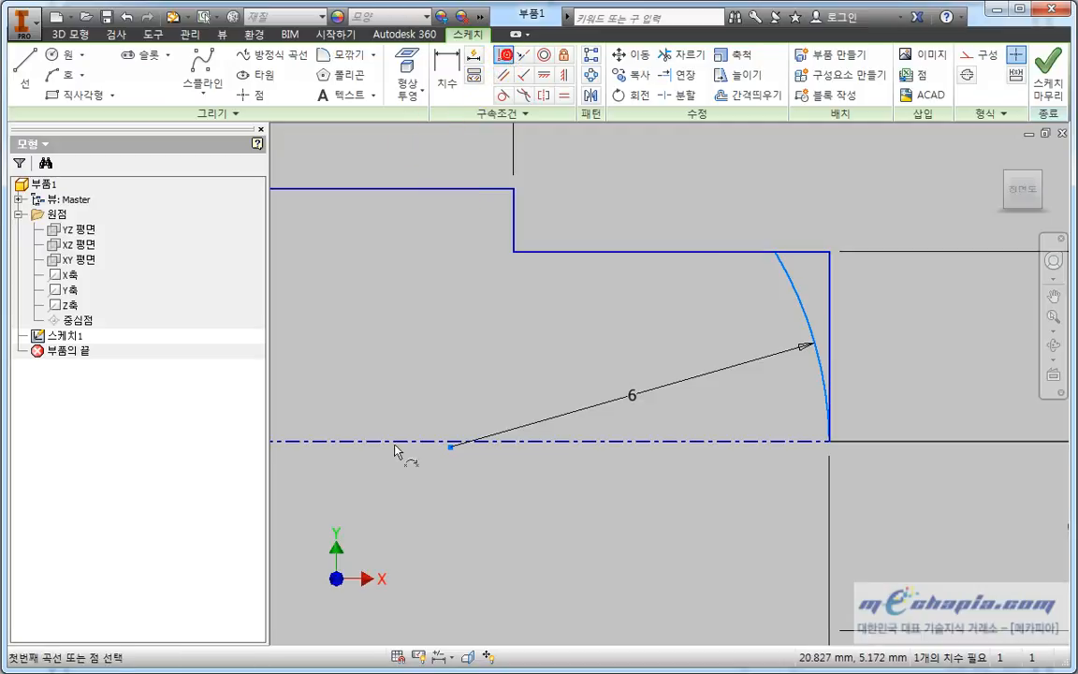
left_click(450, 446)
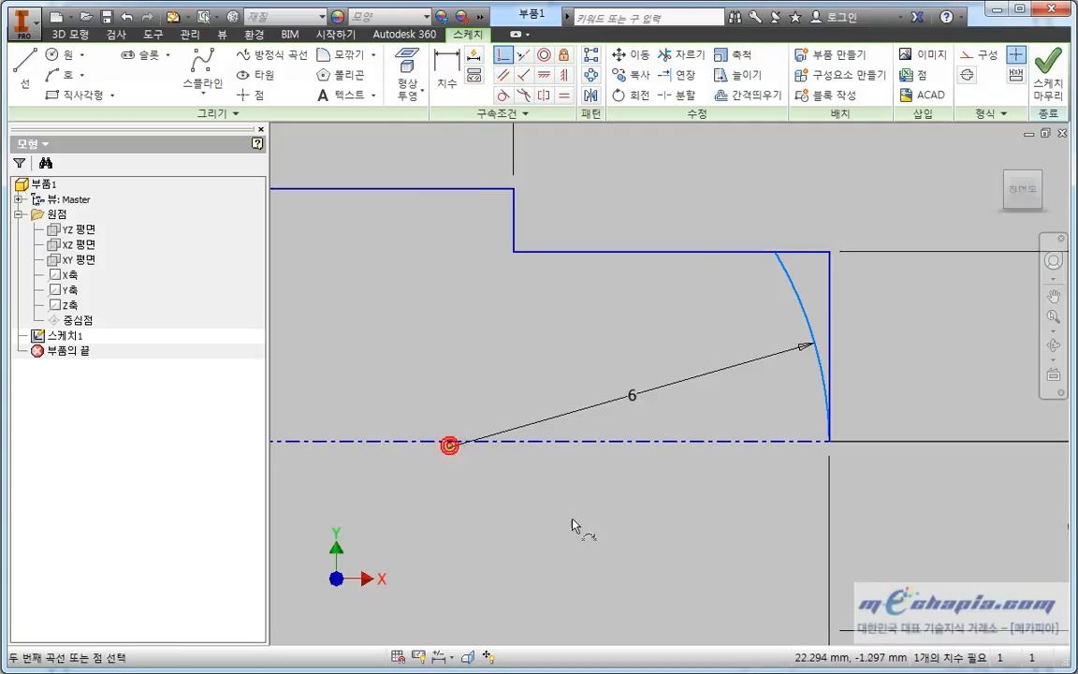
left_click(611, 444)
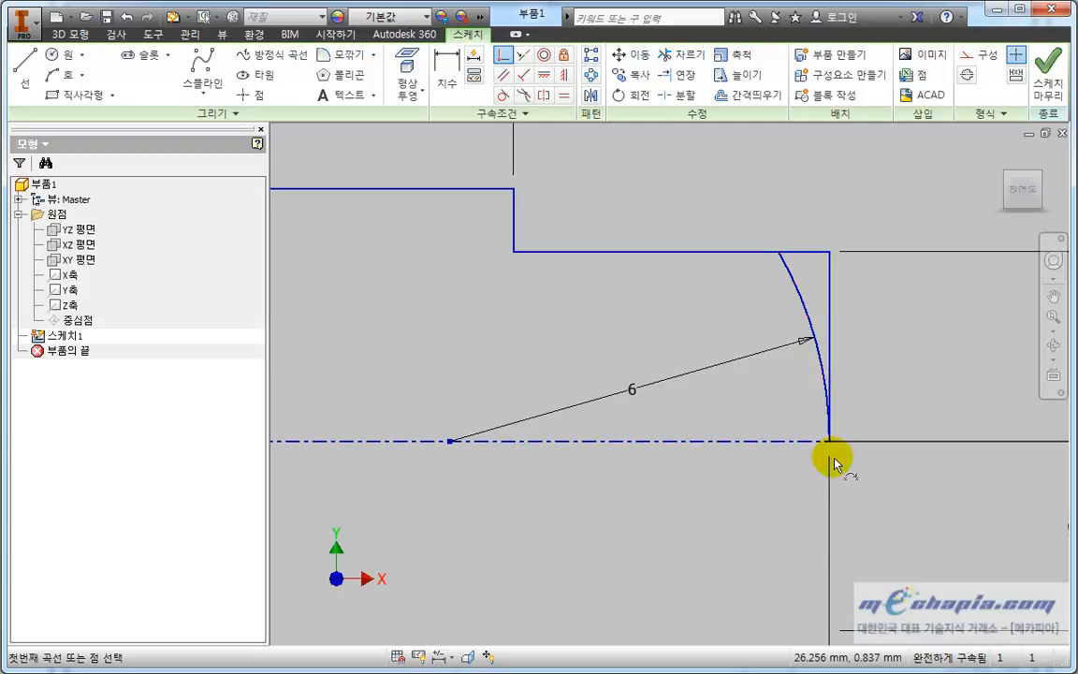
key("ctrl+z")
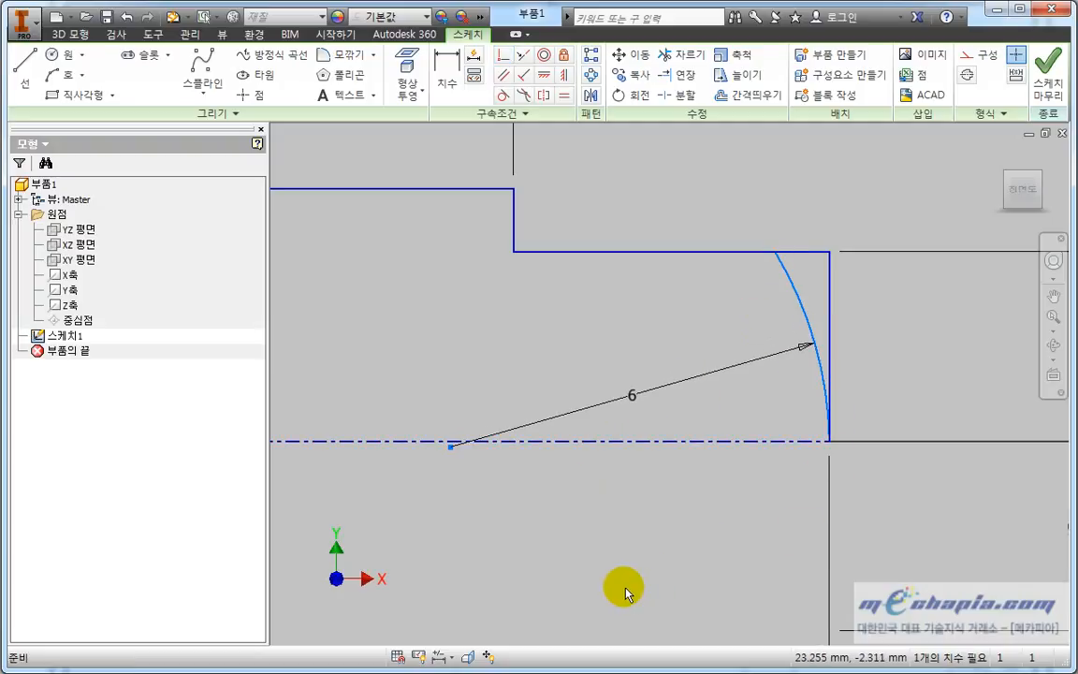
Apply a tangent constraint between the 6 mm arc and the vertical line at the shaft's right end.
left_click(502, 96)
left_click(803, 318)
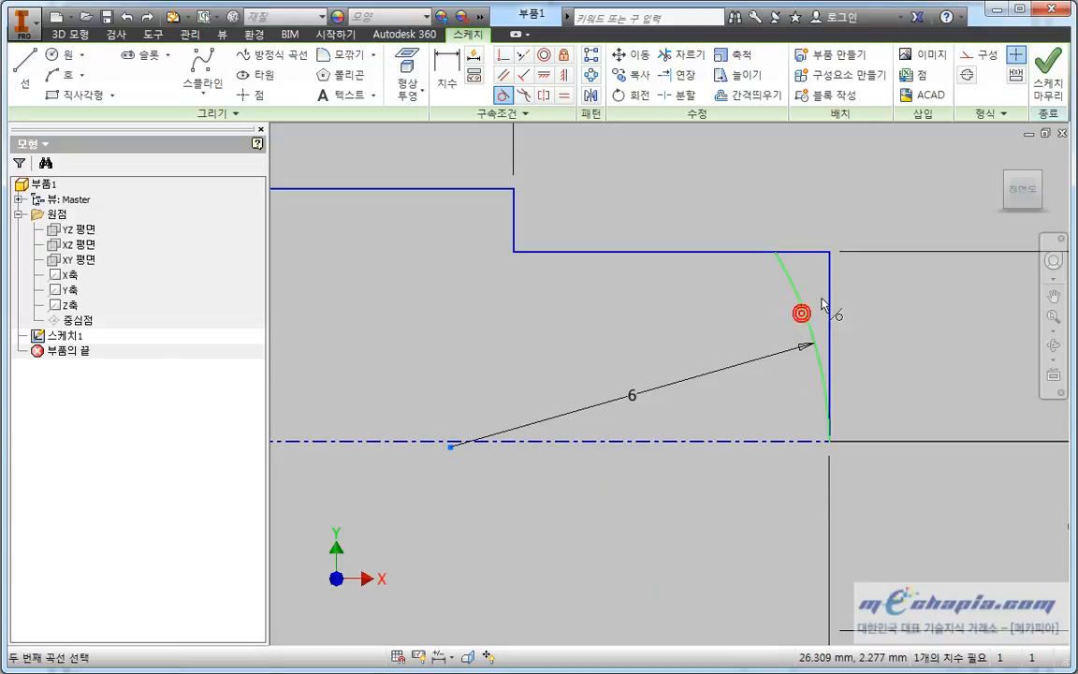
left_click(830, 305)
left_click(764, 351)
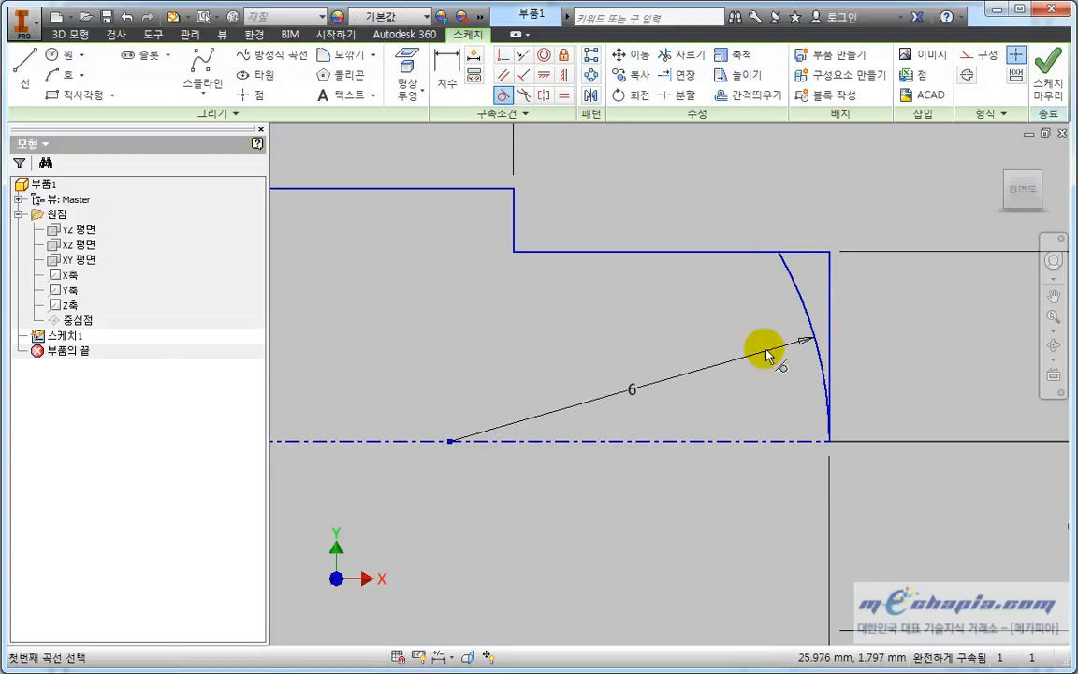
Revolve the closed shaft profile bounded by the 6 mm end arc a full turn around the centerline into a solid.
scroll(707, 390, "up", 5)
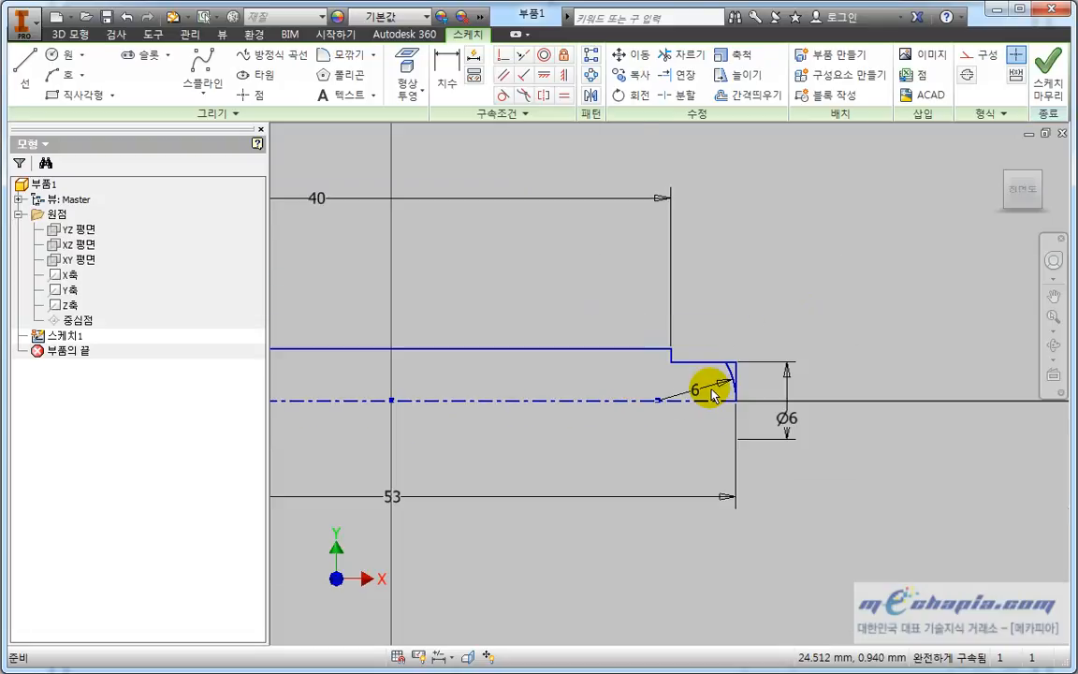
mouse_move(418, 435)
middle_mouse_down()
mouse_move(593, 406)
mouse_move(690, 417)
mouse_move(644, 378)
middle_mouse_up()
scroll(677, 431, "up", 3)
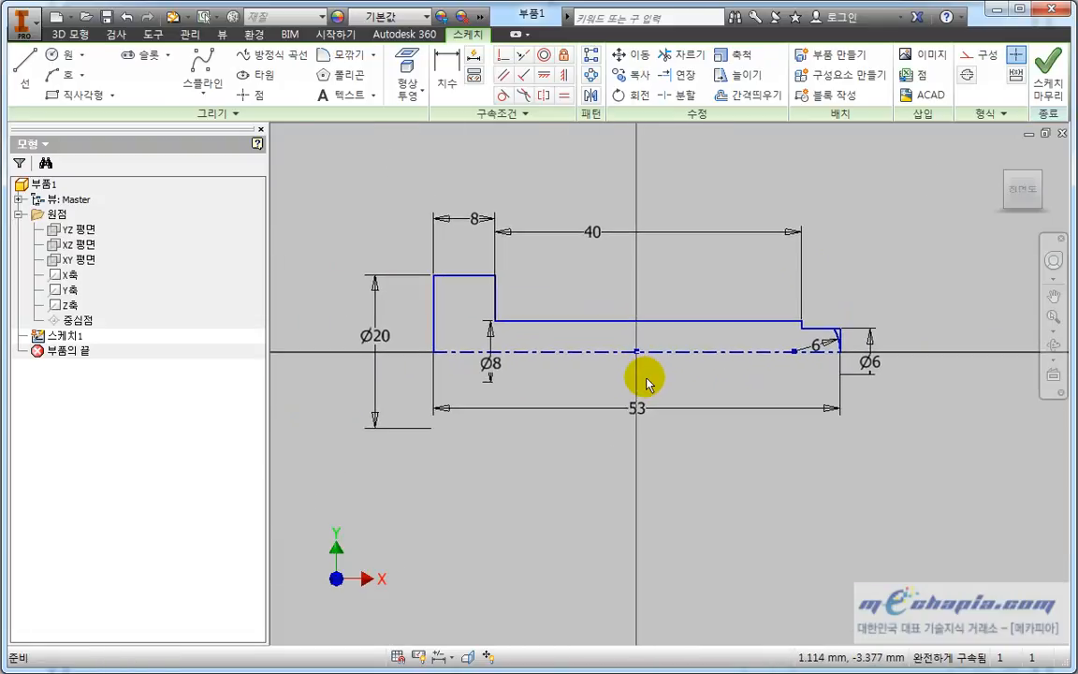
scroll(646, 380, "down", 3)
scroll(646, 382, "up", 2)
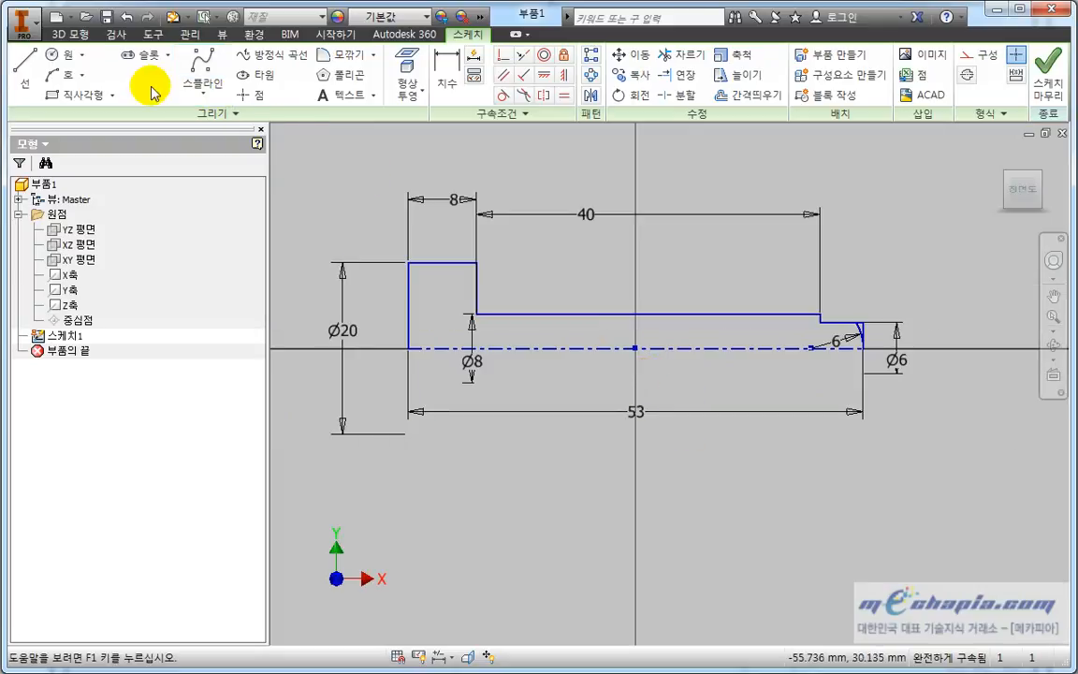
left_click(74, 34)
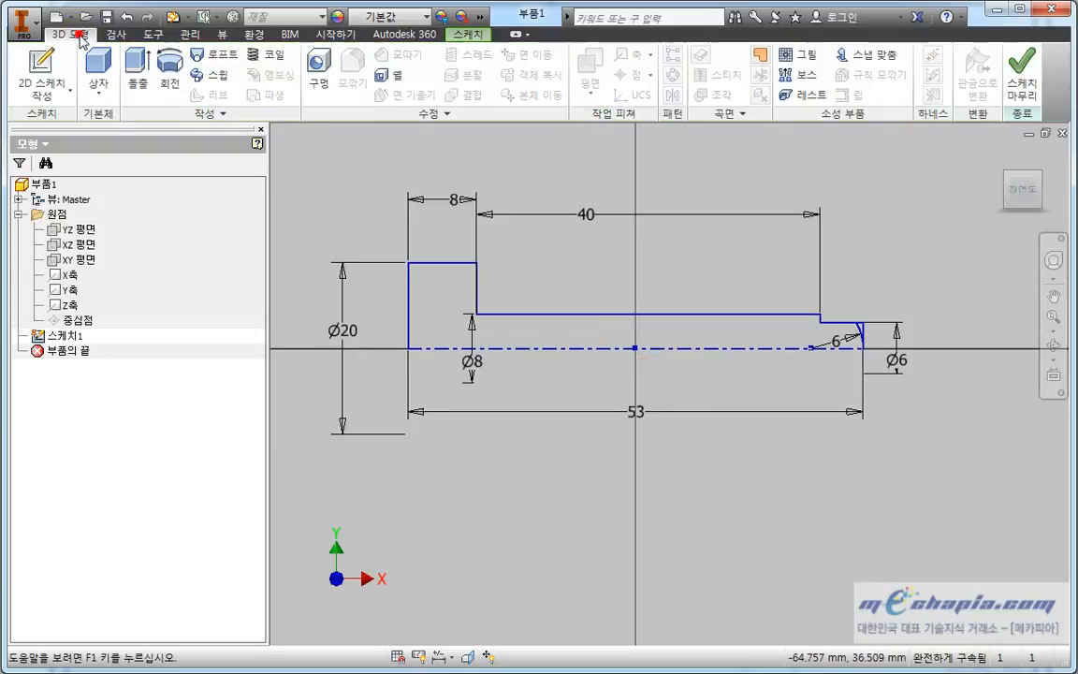
left_click(174, 84)
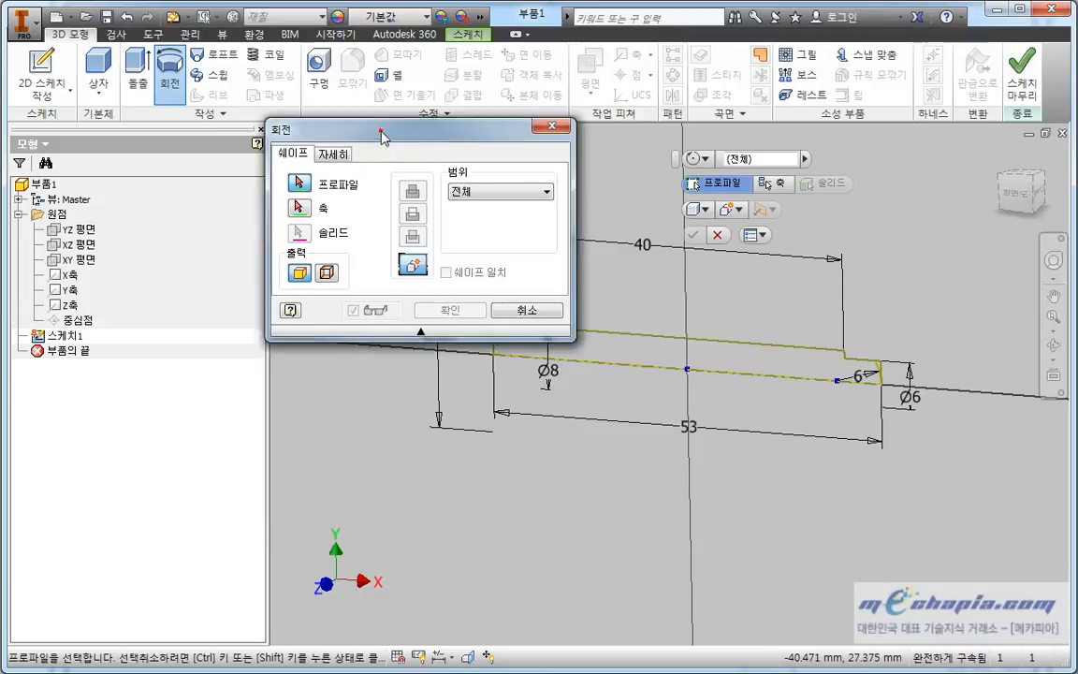
left_click_drag(382, 136, 230, 97)
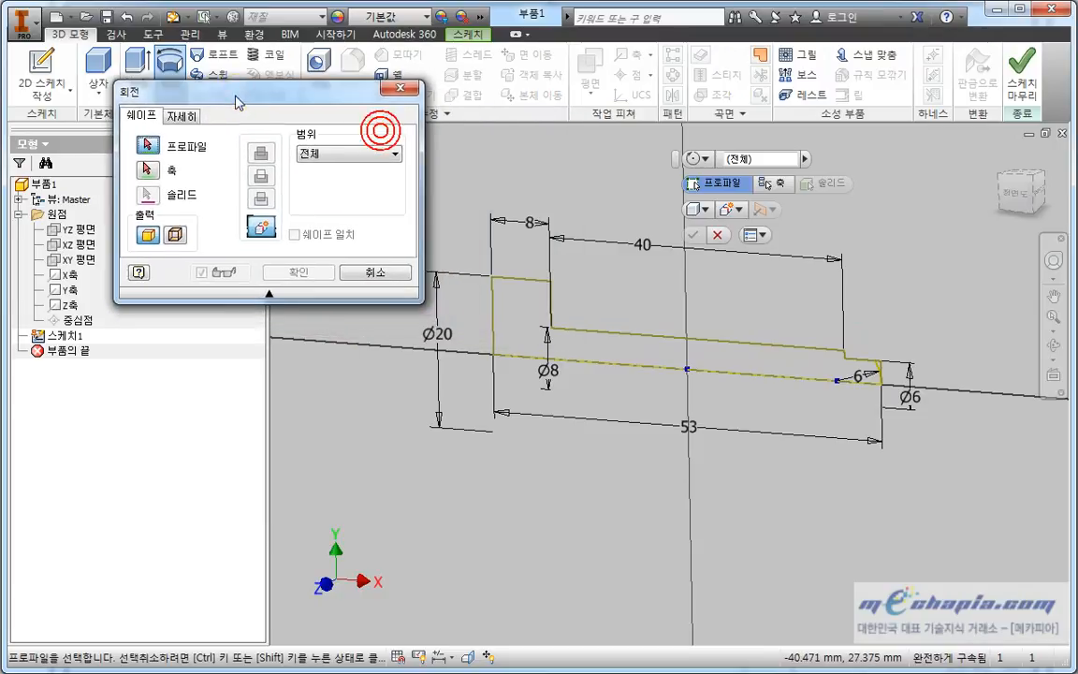
left_click(606, 354)
left_click(150, 172)
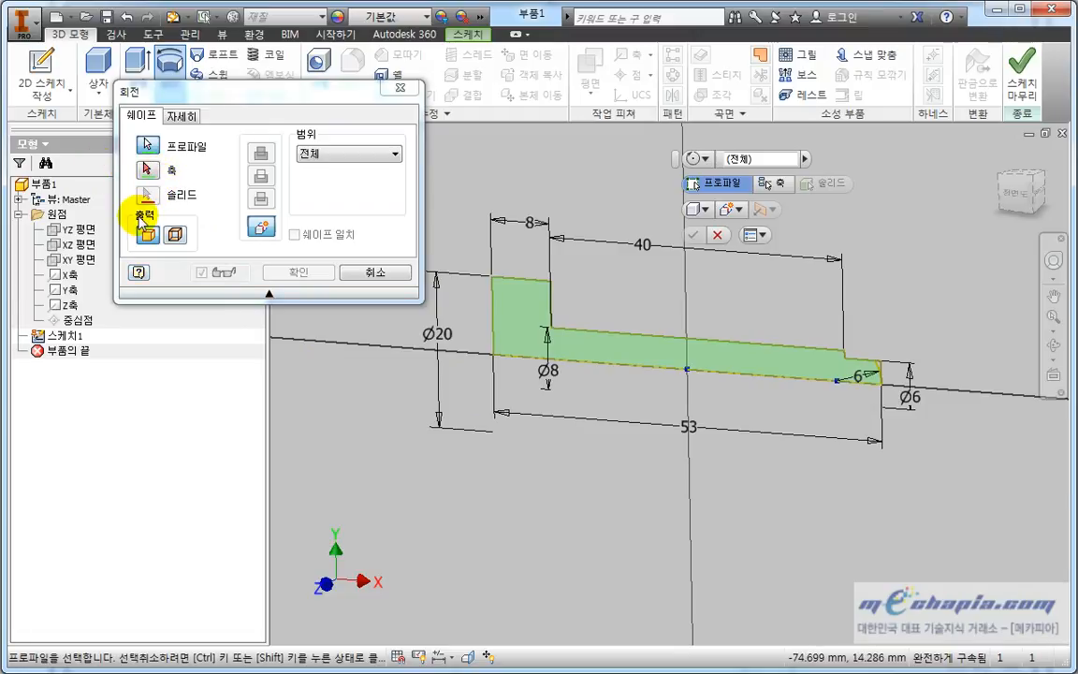
left_click(152, 177)
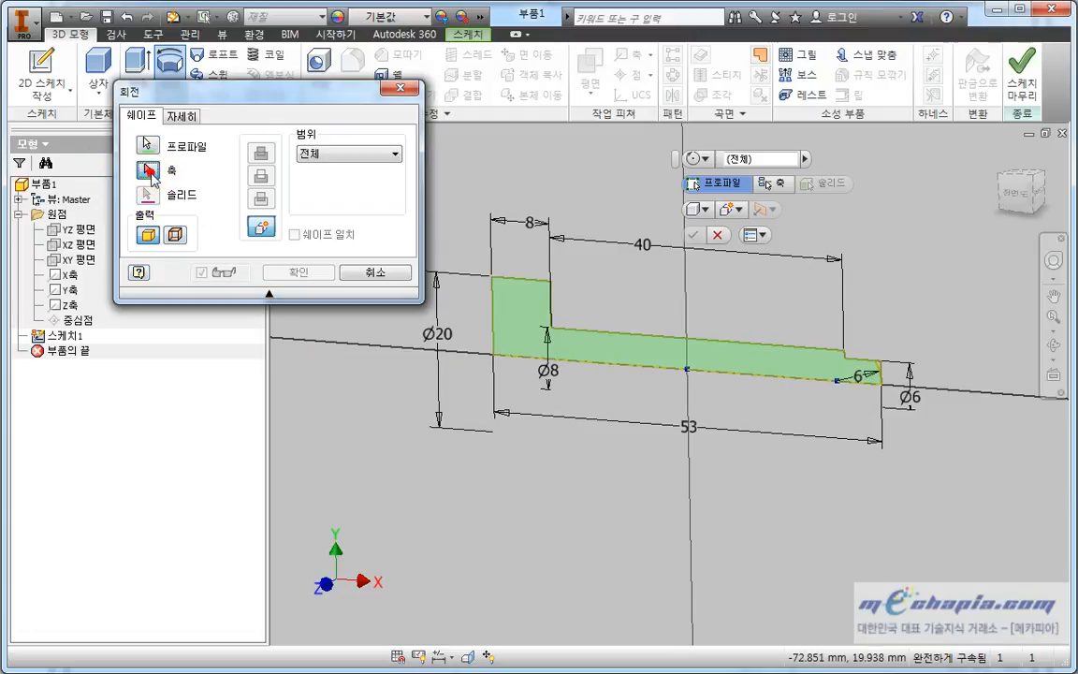
left_click(629, 372)
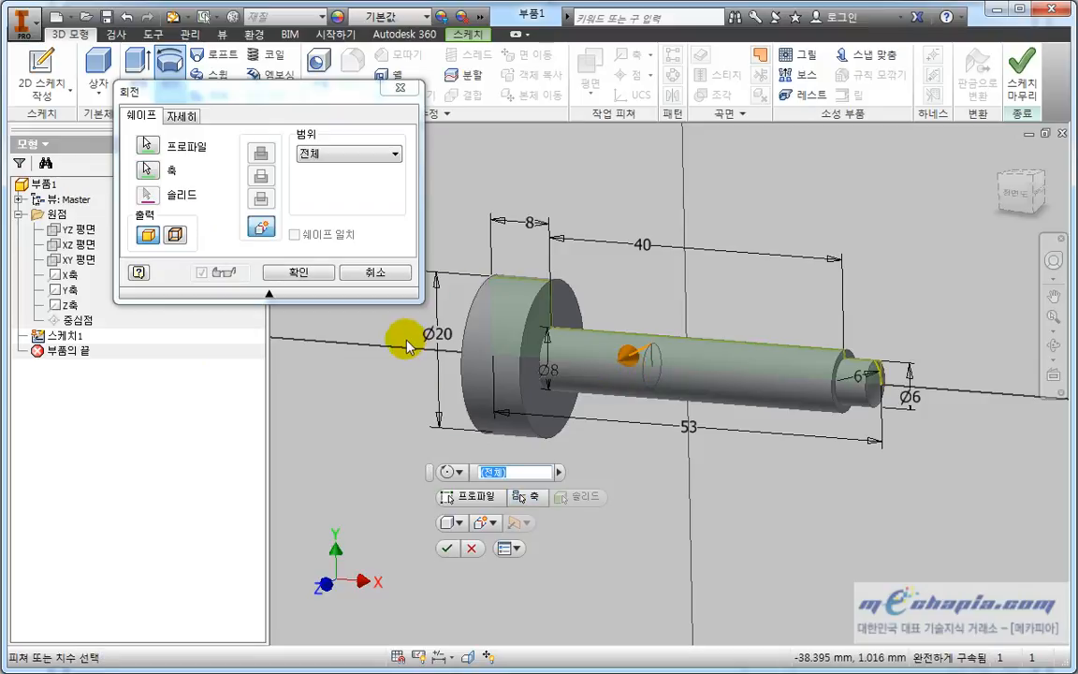
middle_click_drag(681, 457, 663, 460, "shift")
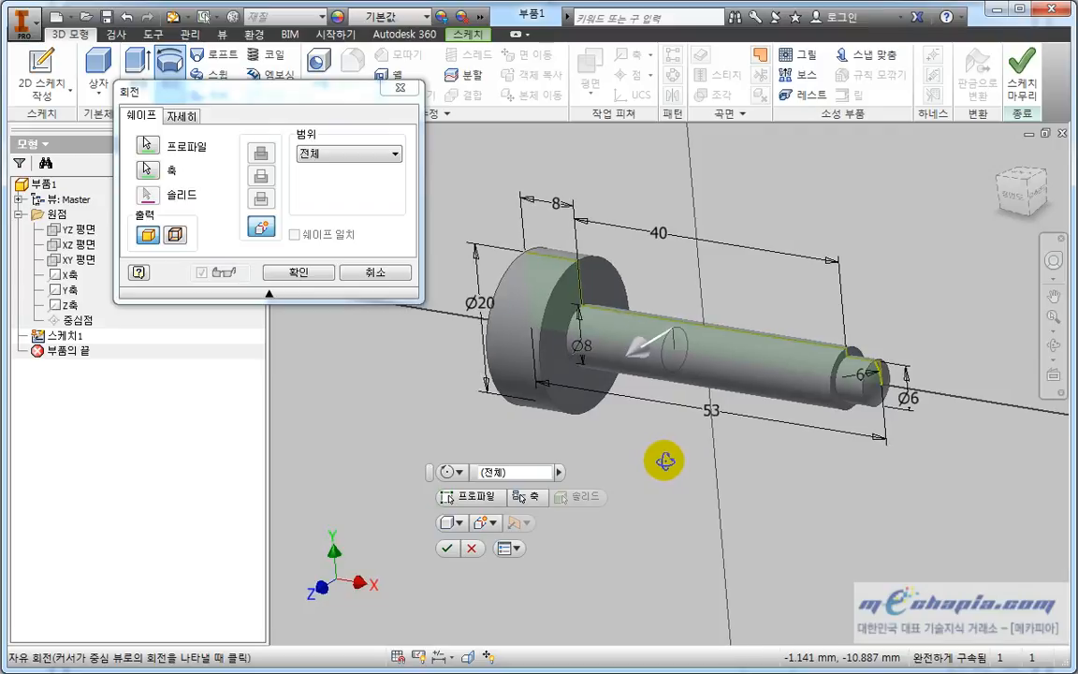
left_click(321, 272)
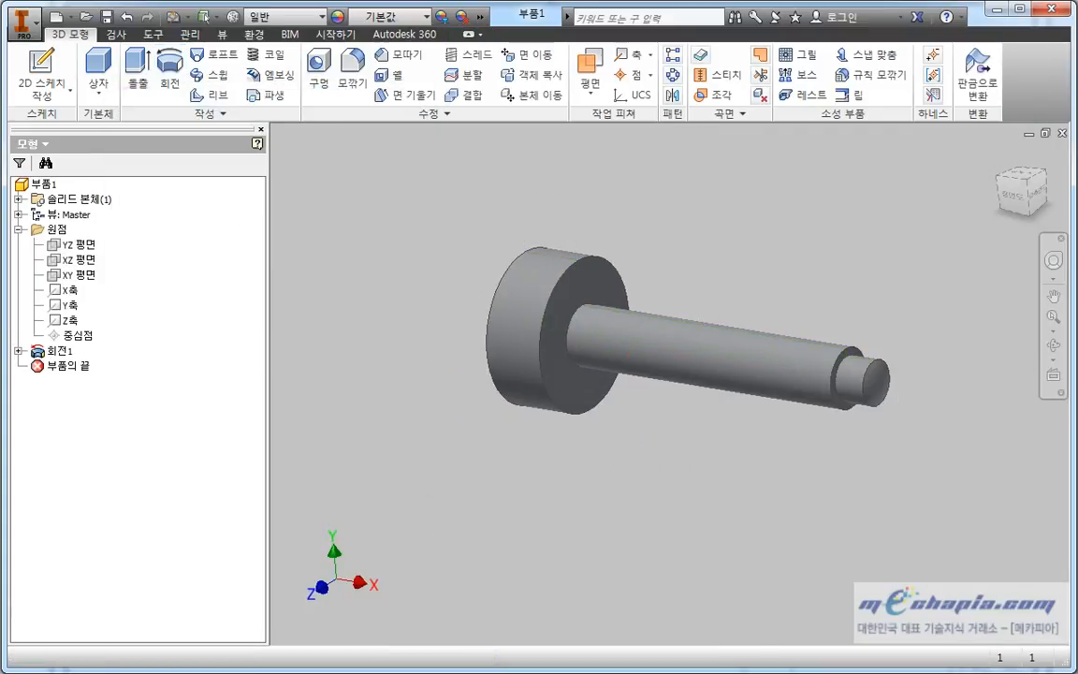
View the revolved shaft isometrically, reopen the revolve feature's sketch to review its dimensions, and finish the sketch.
left_click(1029, 184)
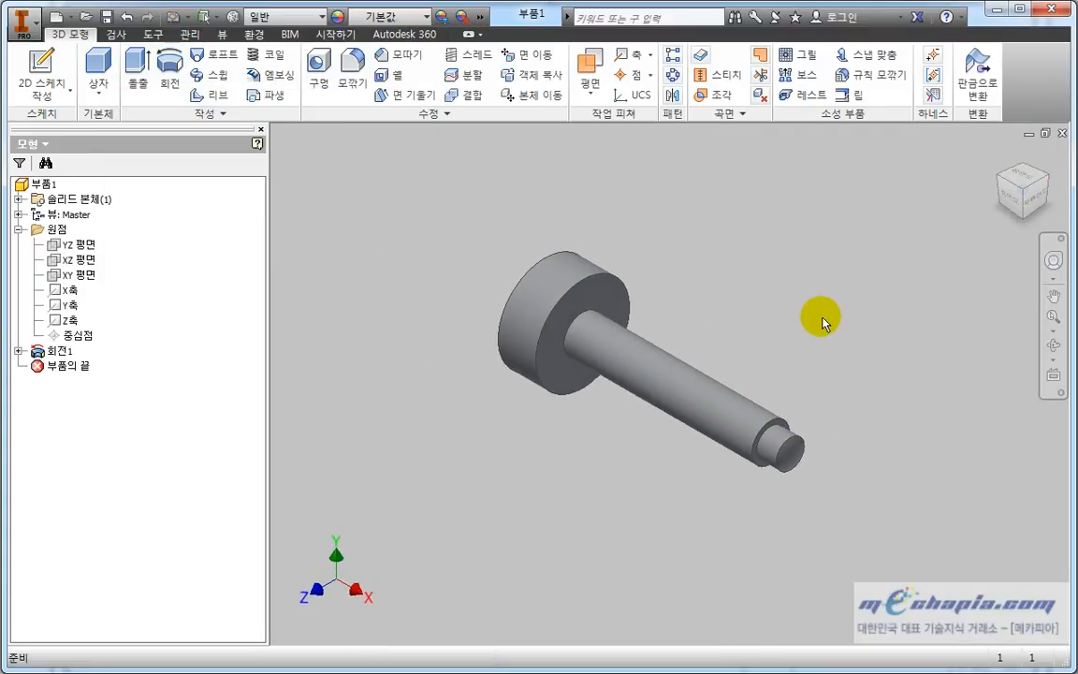
scroll(821, 322, "down", 2)
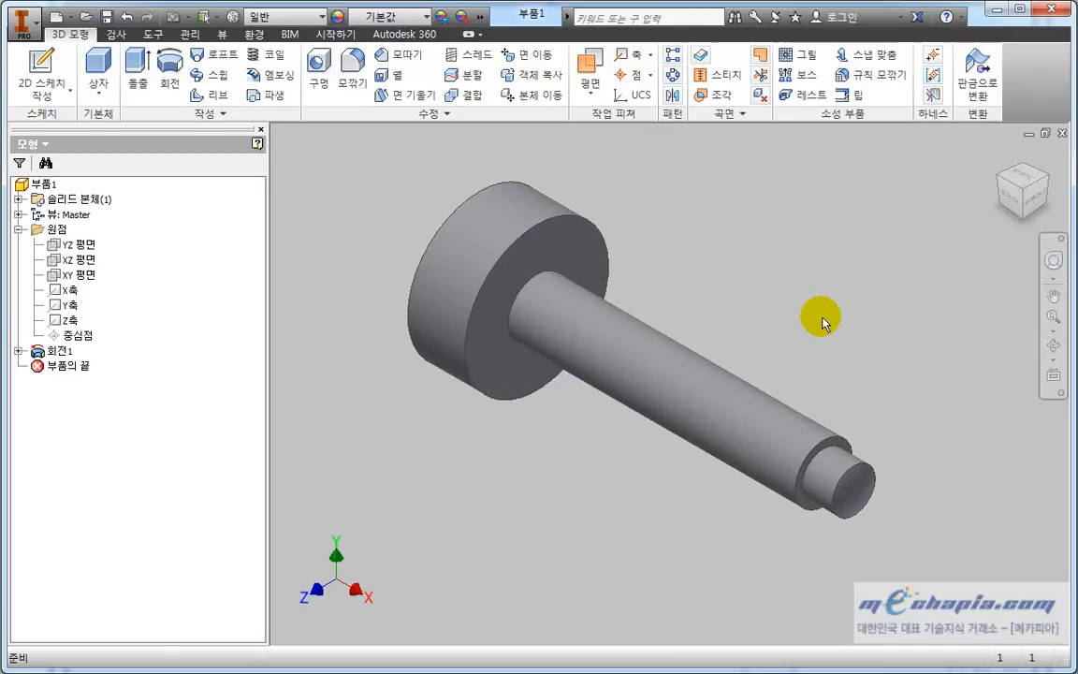
left_click(18, 350)
double_click(75, 366)
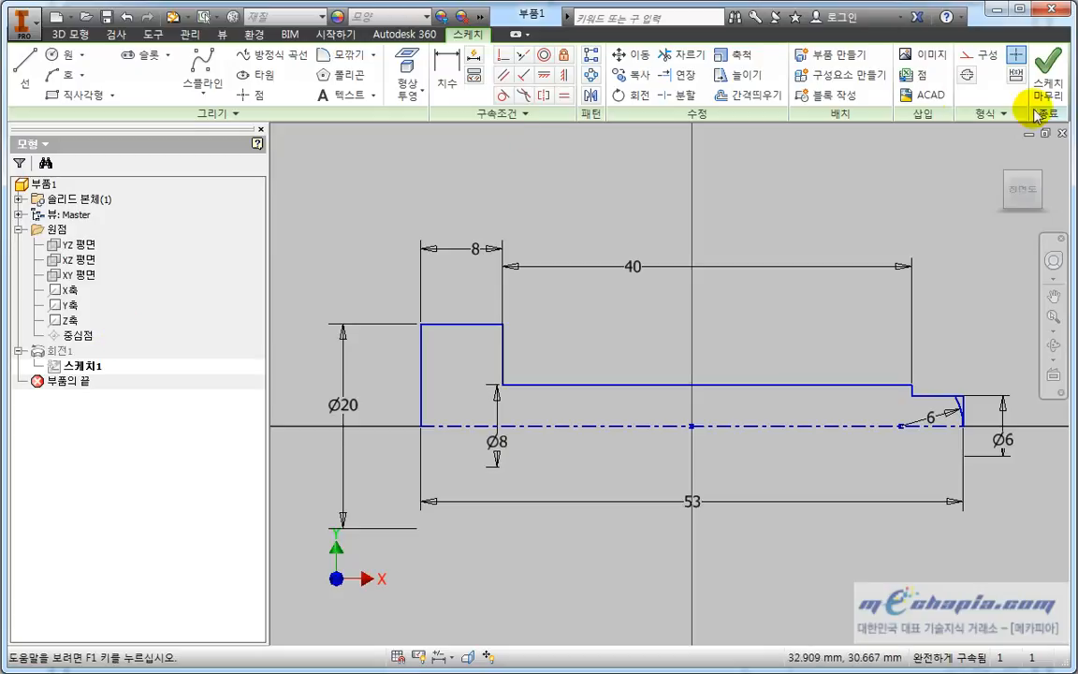
left_click(1045, 70)
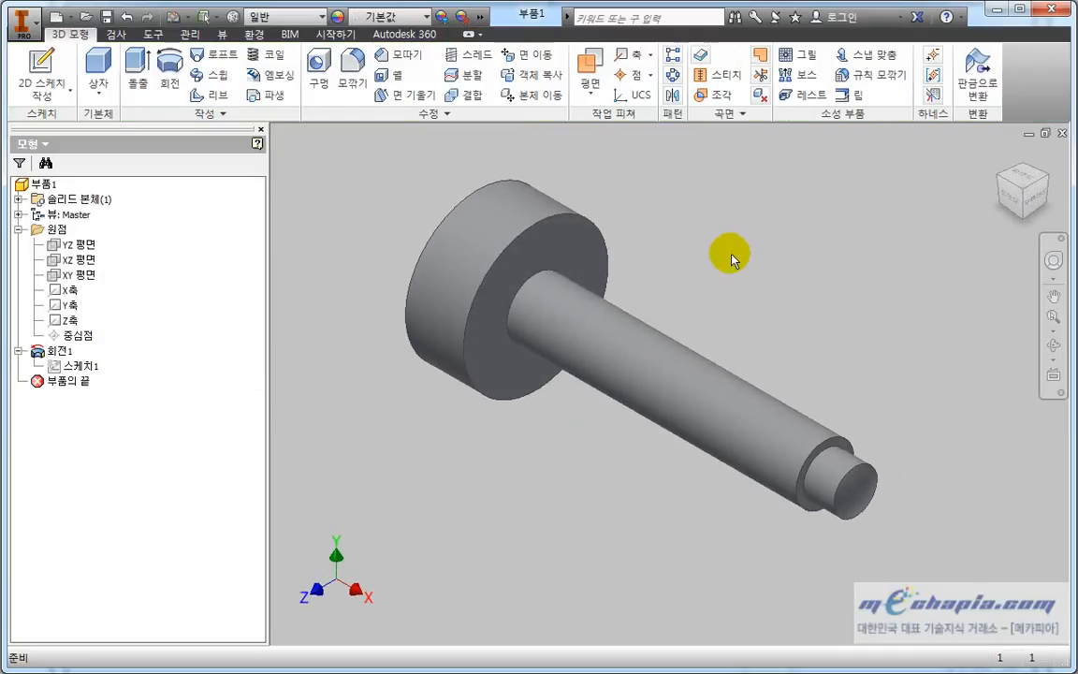